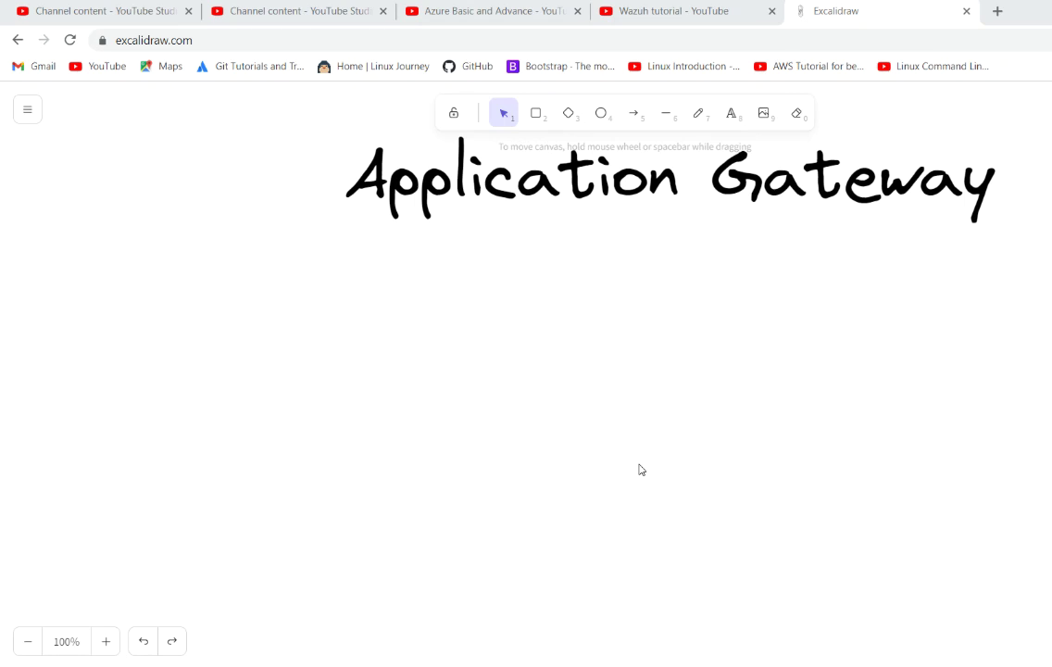
View the "Azure Basic and Advance" YouTube playlist and return to the Excalidraw drawing.
left_click(561, 6)
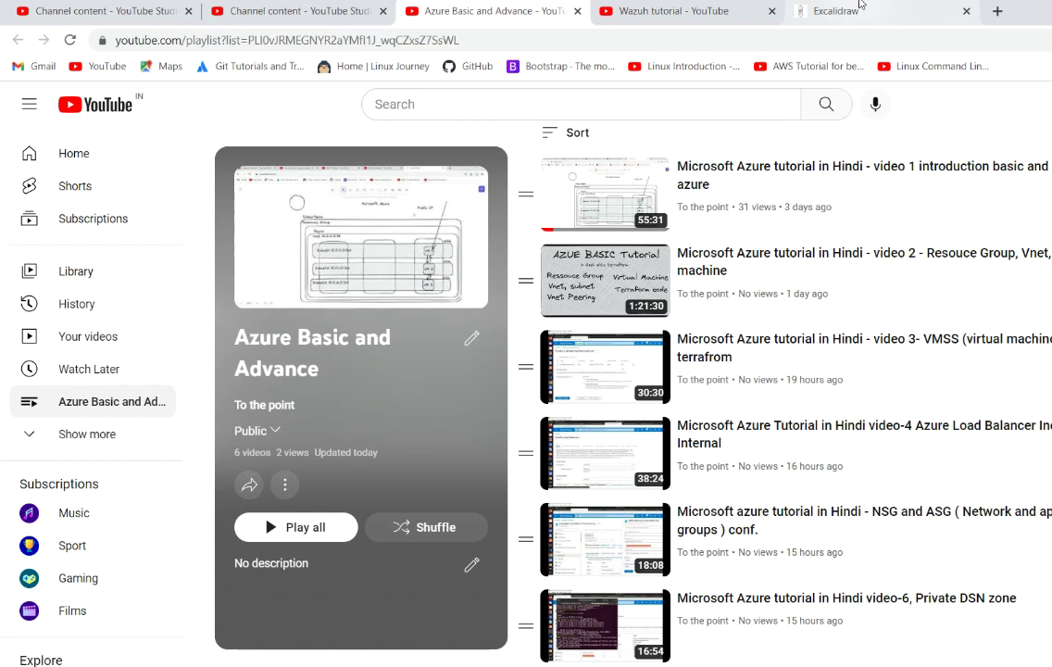
left_click(859, 4)
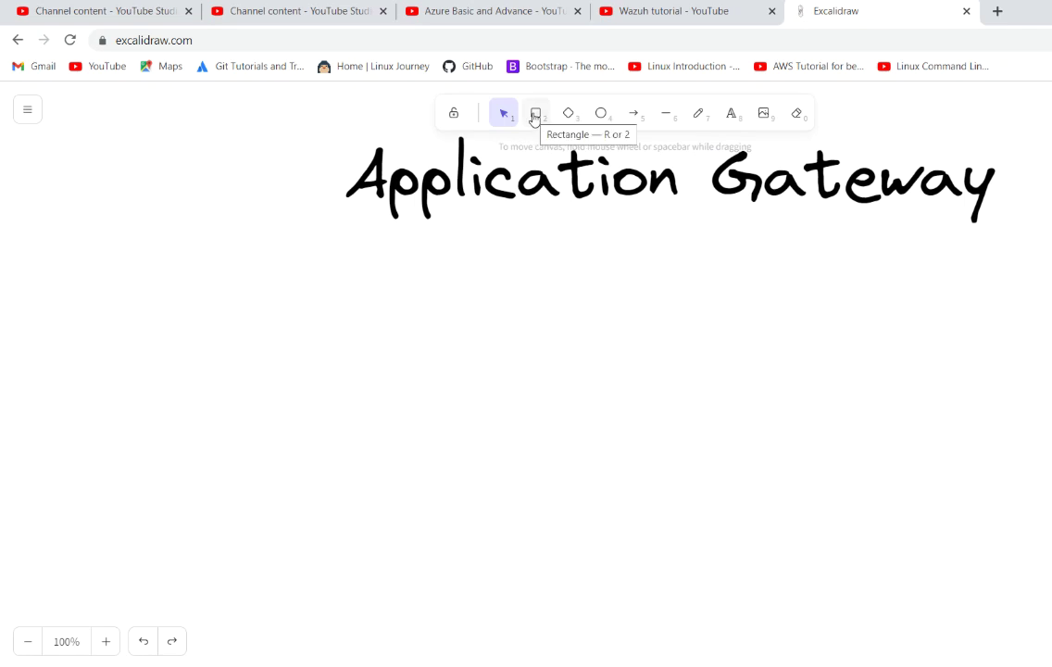
Draw an ellipse well below the "Application Gateway" title and label it "vm1".
left_click(600, 112)
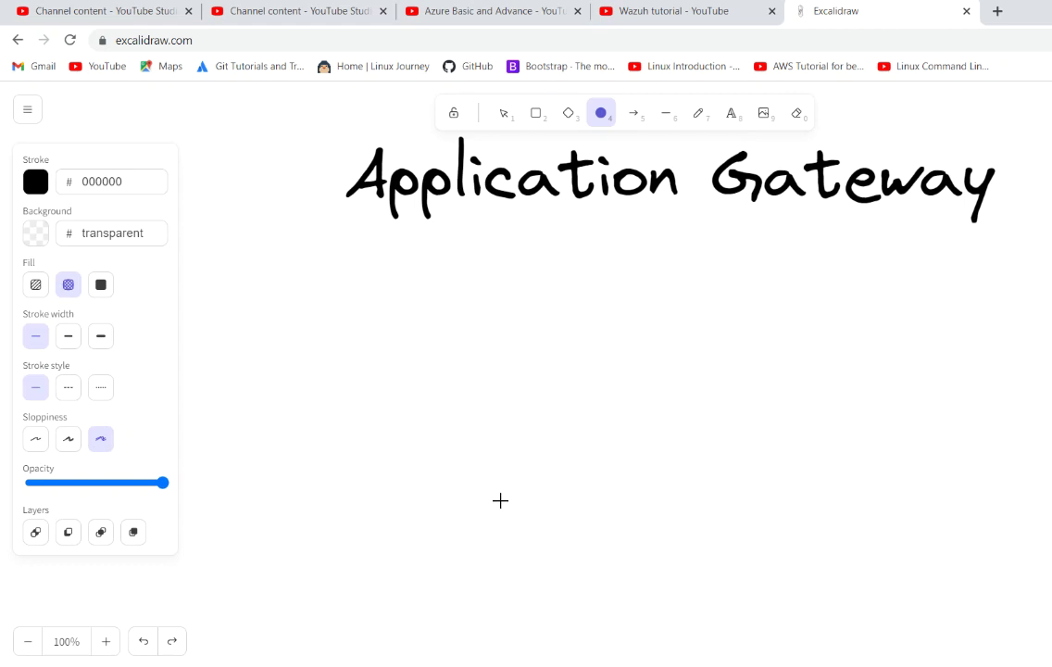
left_click_drag(486, 484, 599, 545)
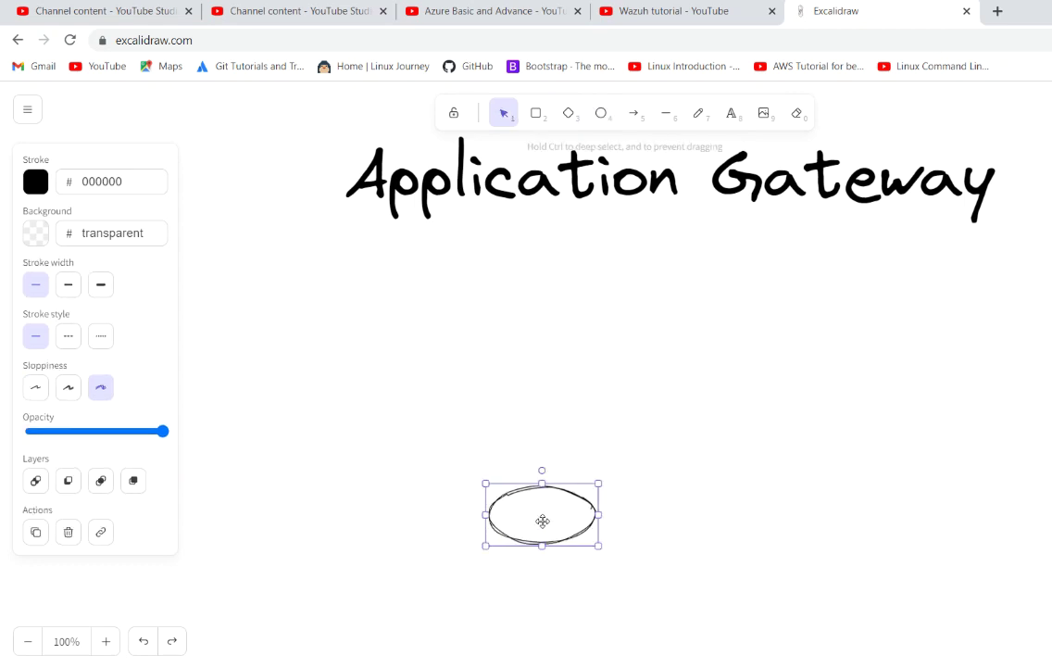
double_click(543, 521)
type("Vm1")
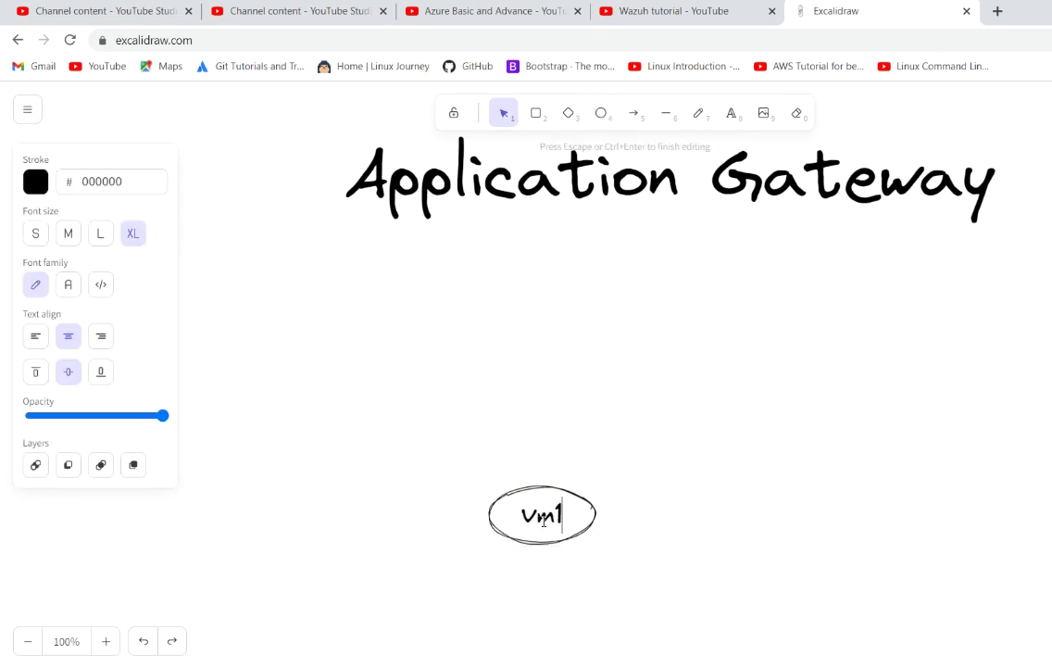
left_click(684, 504)
Duplicate the vm1 ellipse and place the copy to the right of the original, leaving a wide gap.
left_click(584, 511)
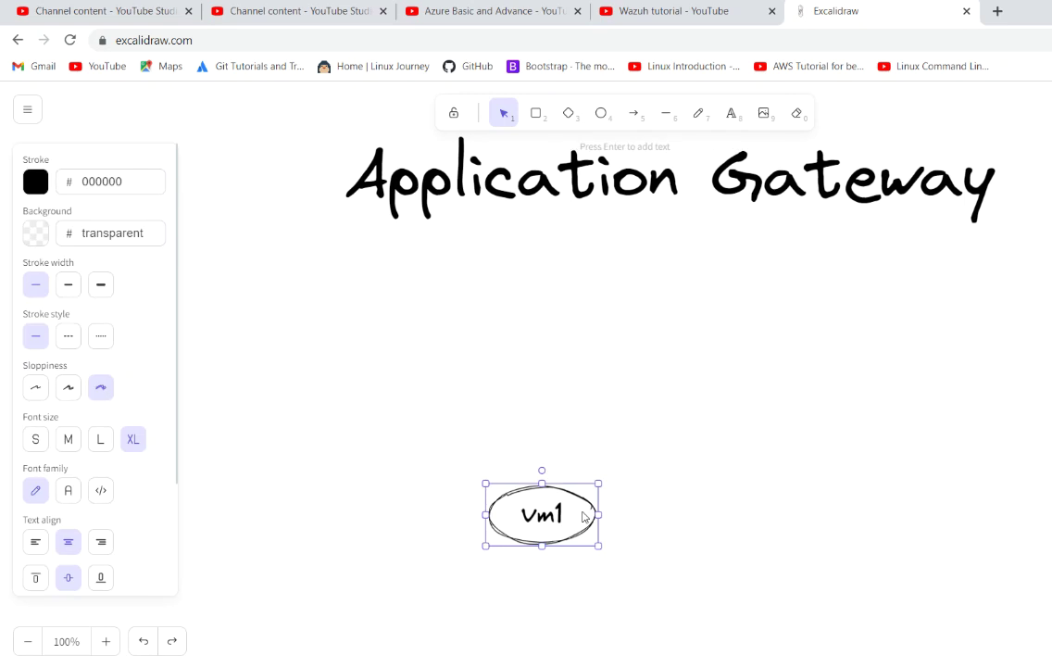
key("ctrl+c")
key("ctrl+v")
left_click_drag(583, 518, 794, 526)
Relabel the copied ellipse as "vm2" and nudge it roughly level with vm1.
double_click(808, 518)
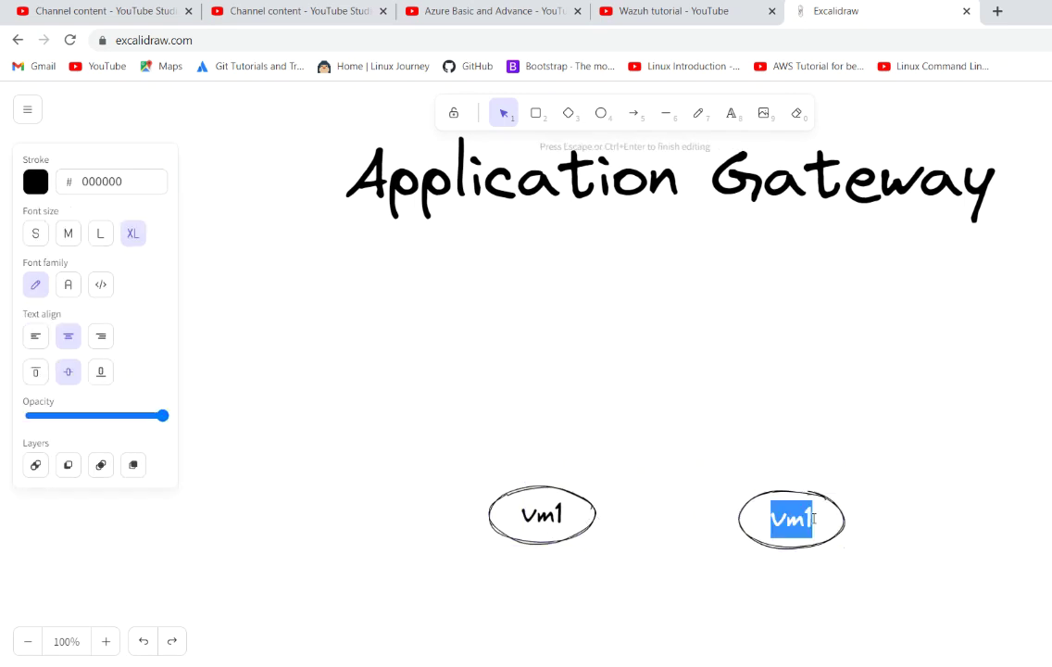
left_click(814, 518)
key("BackSpace")
type("2")
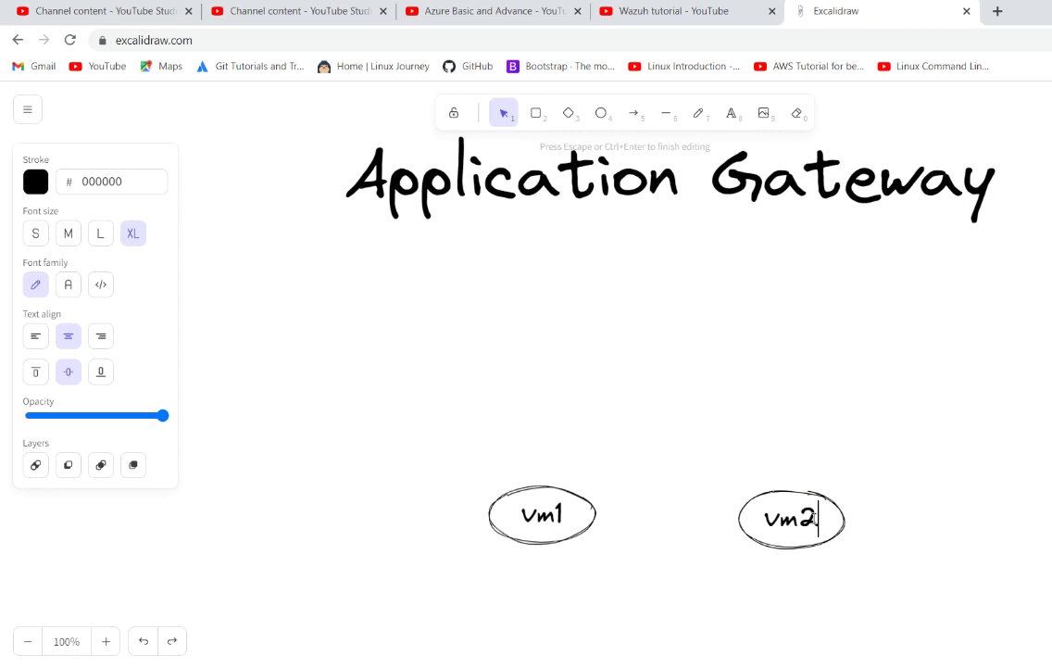
left_click(908, 491)
mouse_move(823, 502)
left_mouse_down()
mouse_move(834, 492)
mouse_move(827, 499)
left_mouse_up()
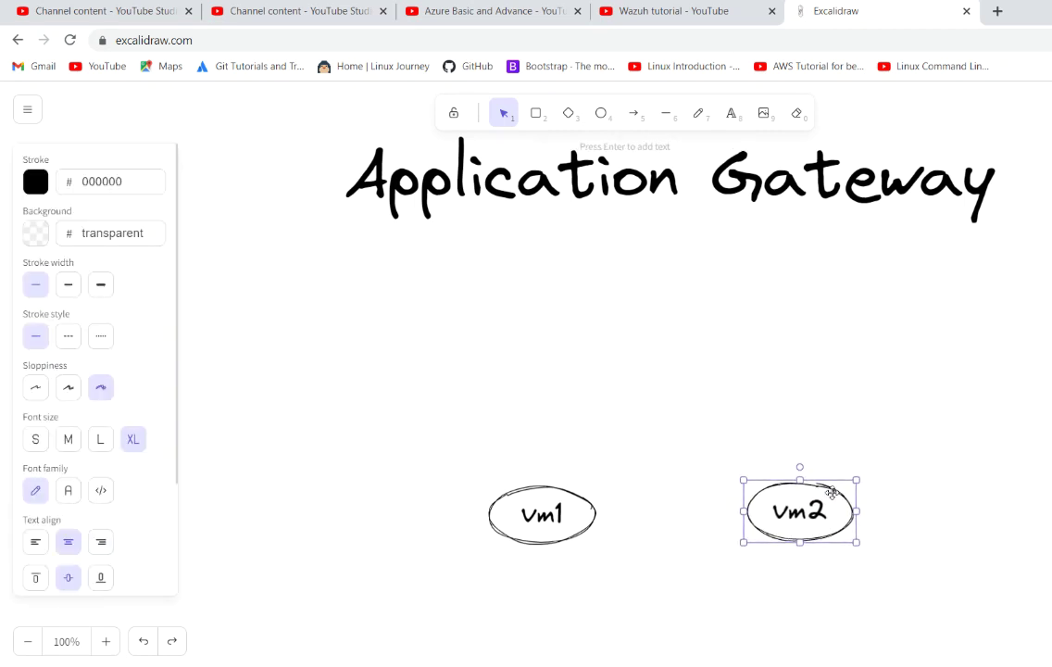
left_click(716, 404)
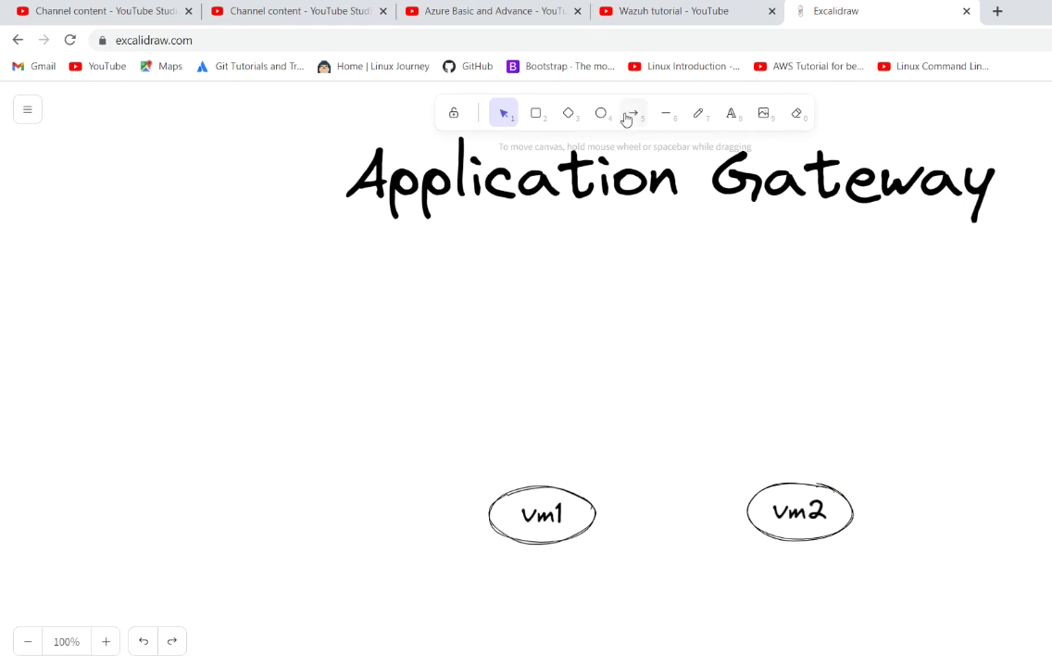
Draw a wide rectangle centred above the two VM ellipses and add the text "LB" inside it.
left_click(536, 118)
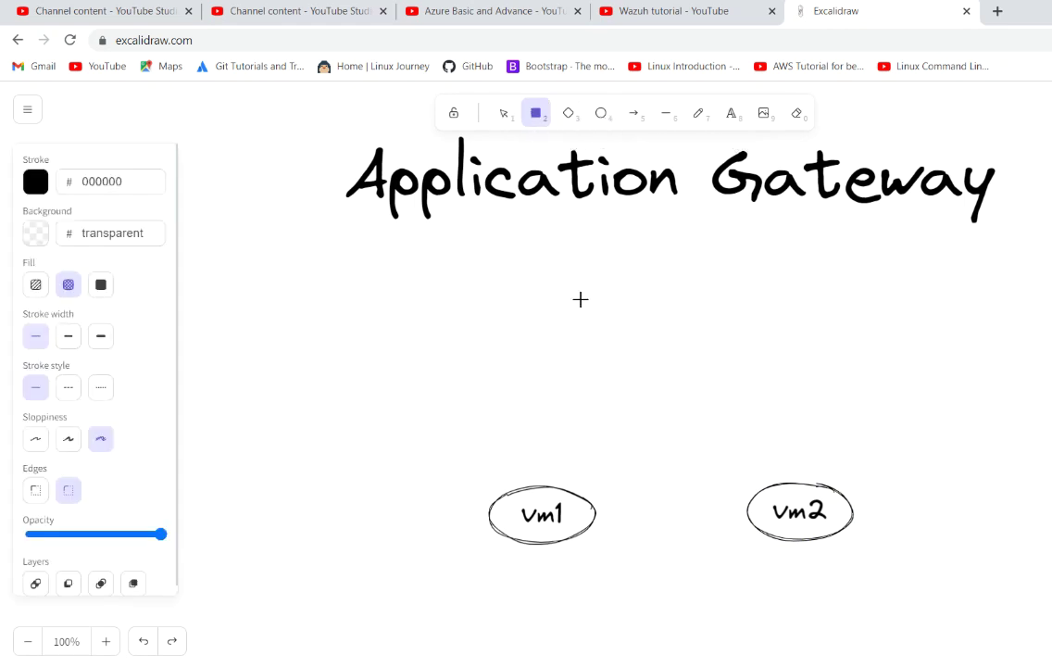
left_click_drag(576, 335, 791, 385)
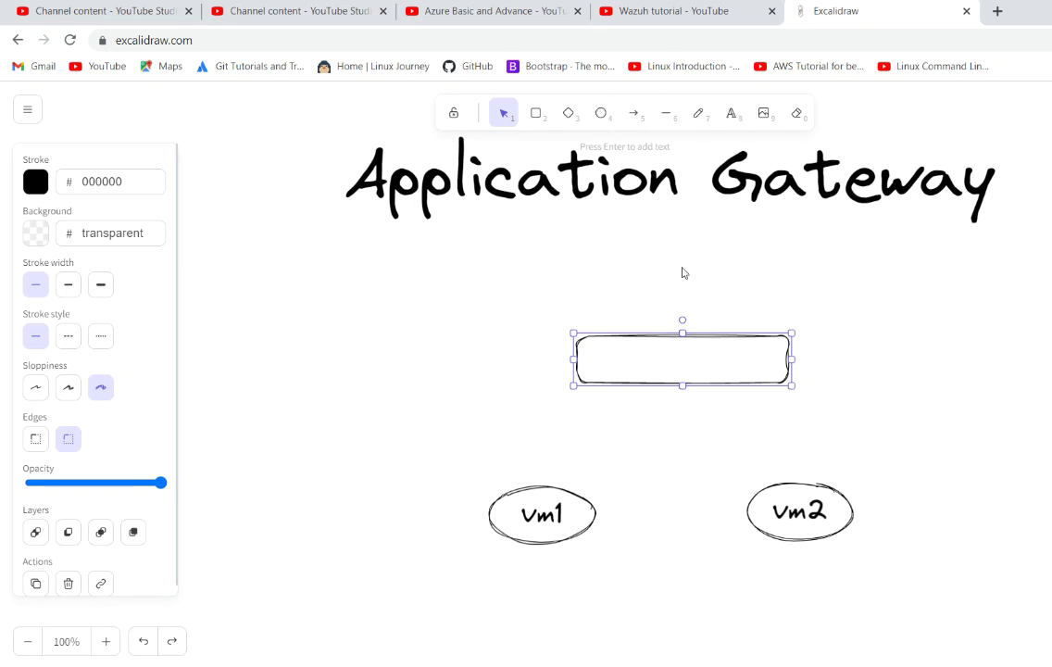
left_click(731, 113)
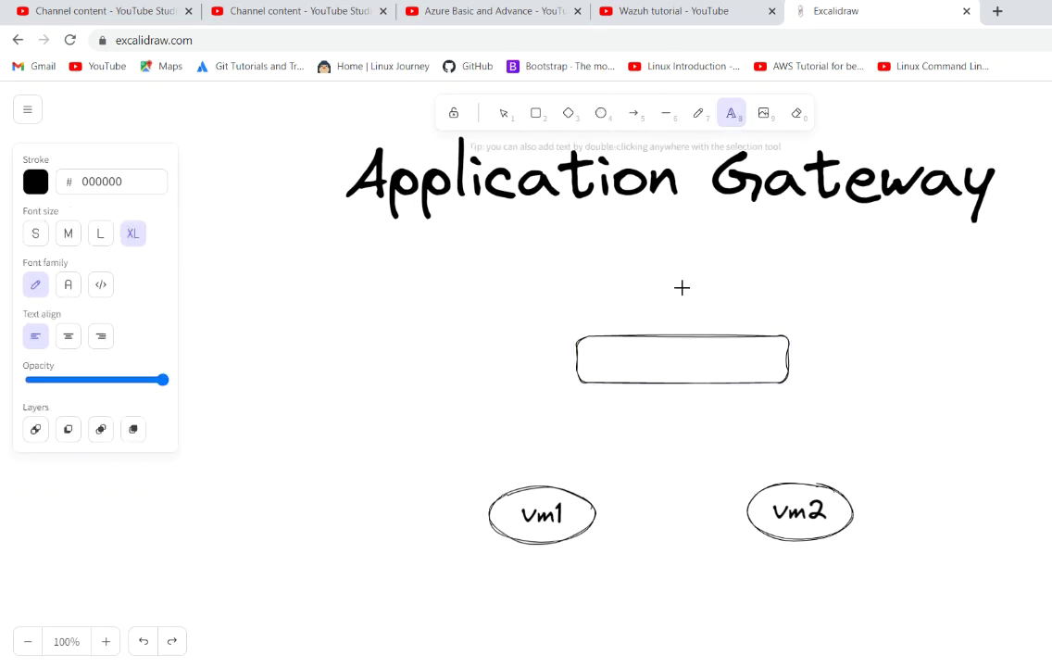
left_click(656, 349)
type("LB")
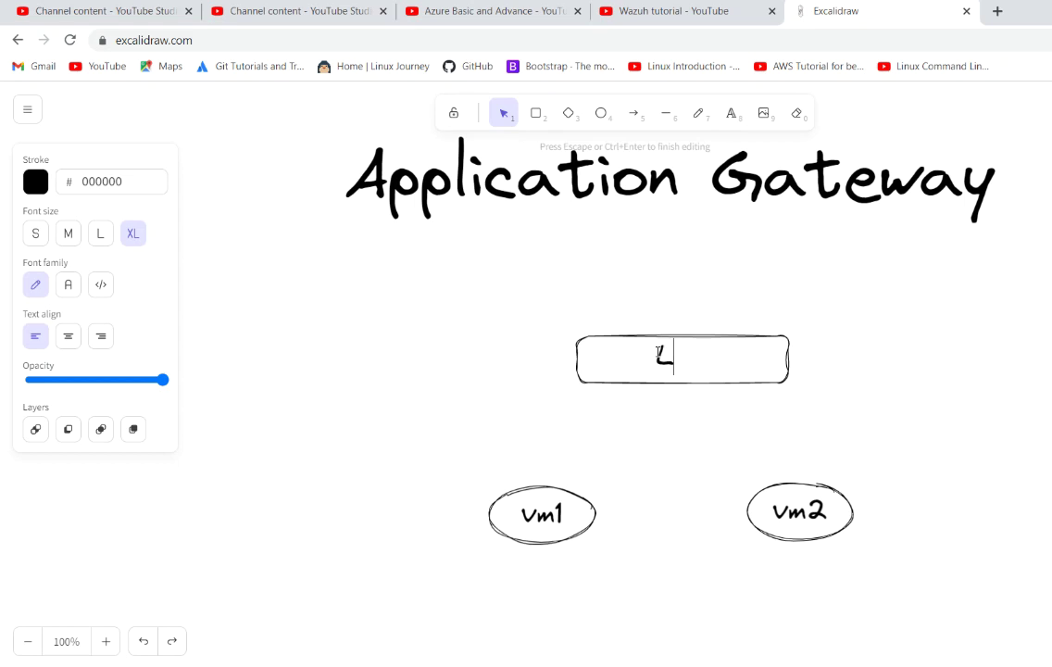
left_click(851, 352)
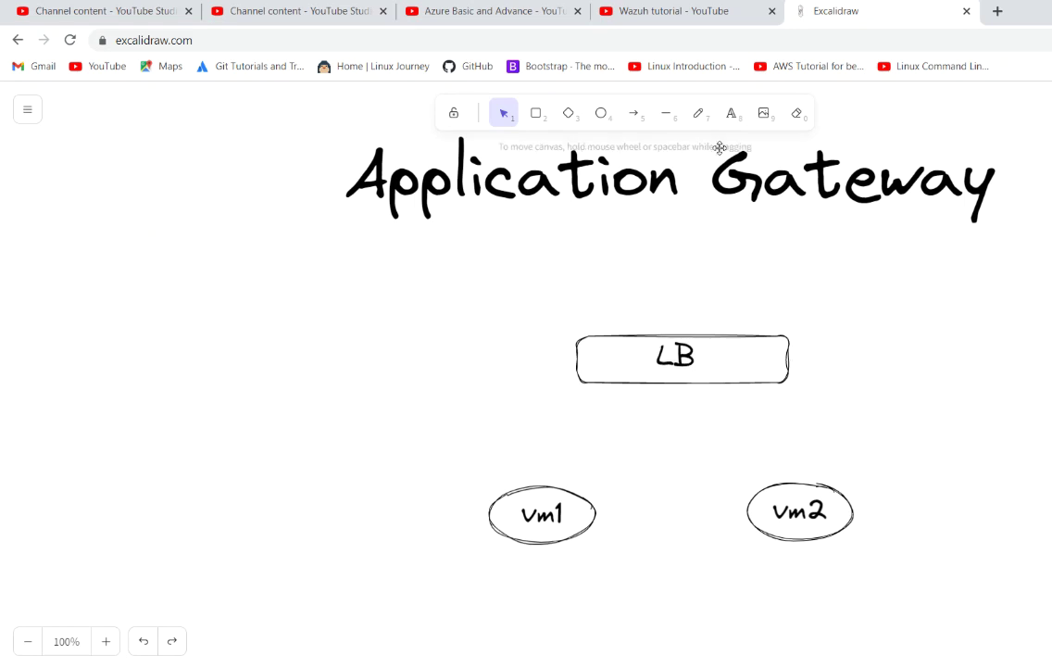
Draw arrows from below the title down to the LB box and from the box to vm1 and vm2.
left_click(638, 119)
left_click_drag(675, 235, 676, 333)
left_click(634, 120)
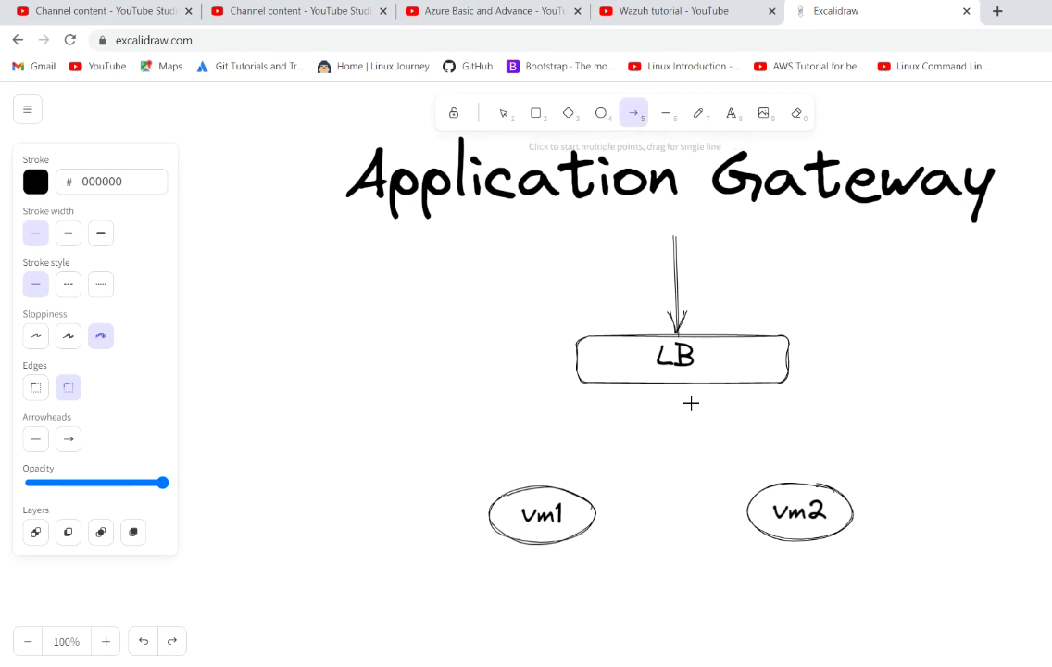
left_click_drag(667, 386, 567, 490)
left_click(633, 115)
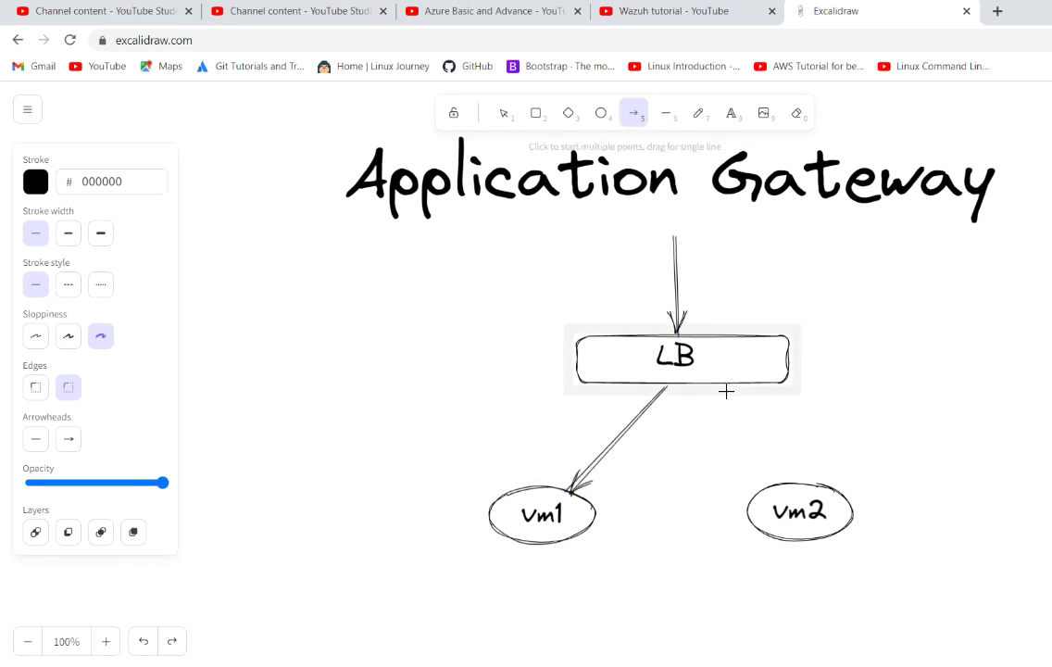
left_click_drag(704, 382, 790, 485)
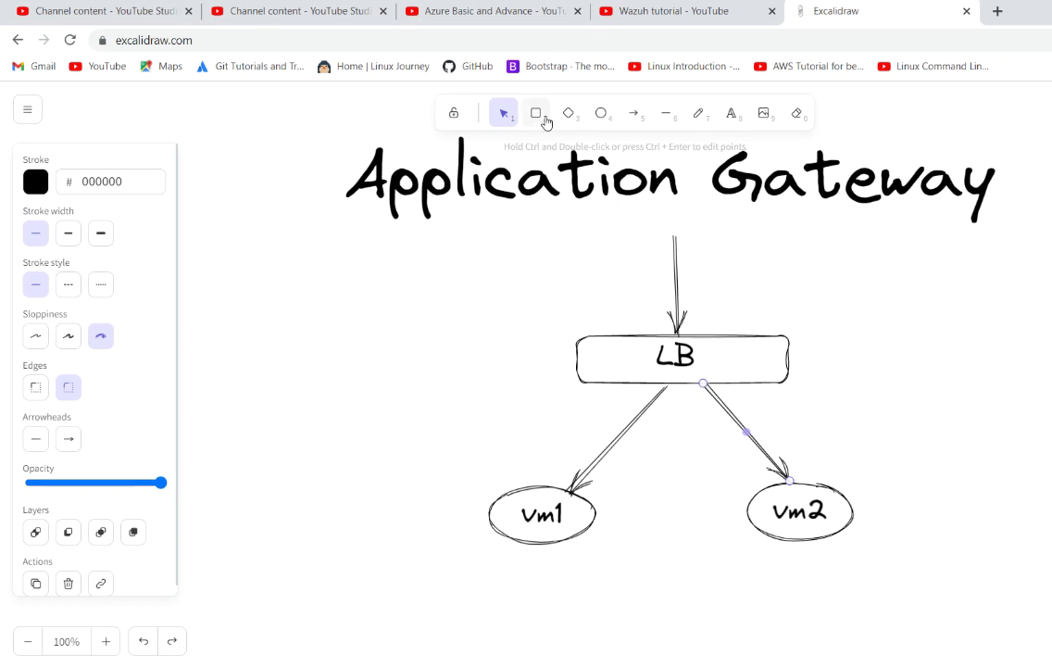
Add the text "Layer 7" to the left of the diagram and move it up closer to the title.
left_click(731, 113)
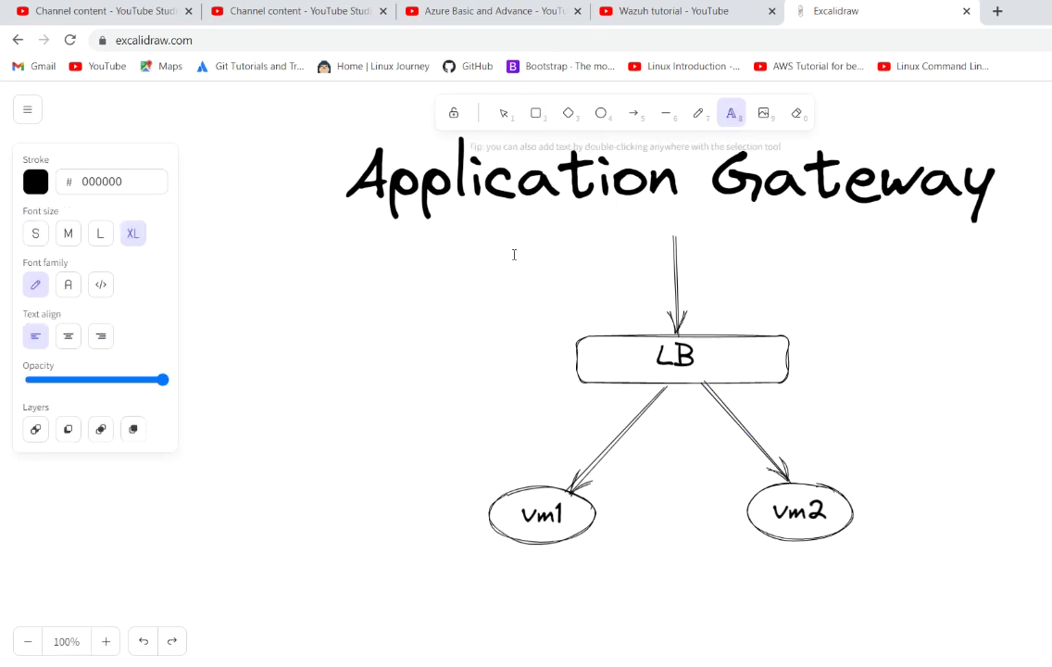
left_click(243, 332)
type("Layer ")
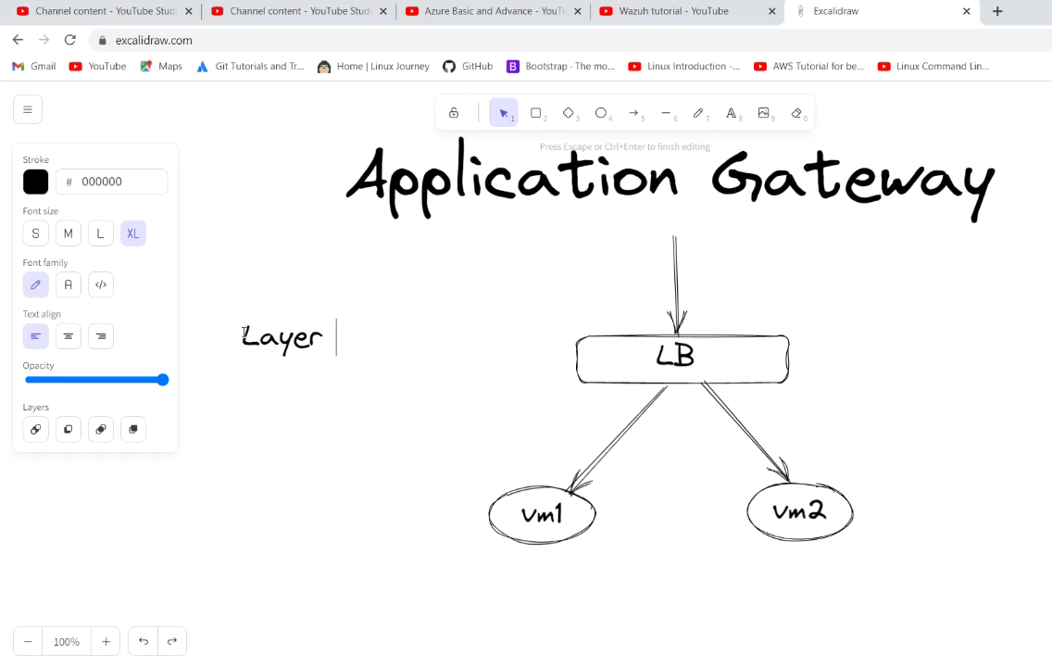
type("7")
left_click(430, 376)
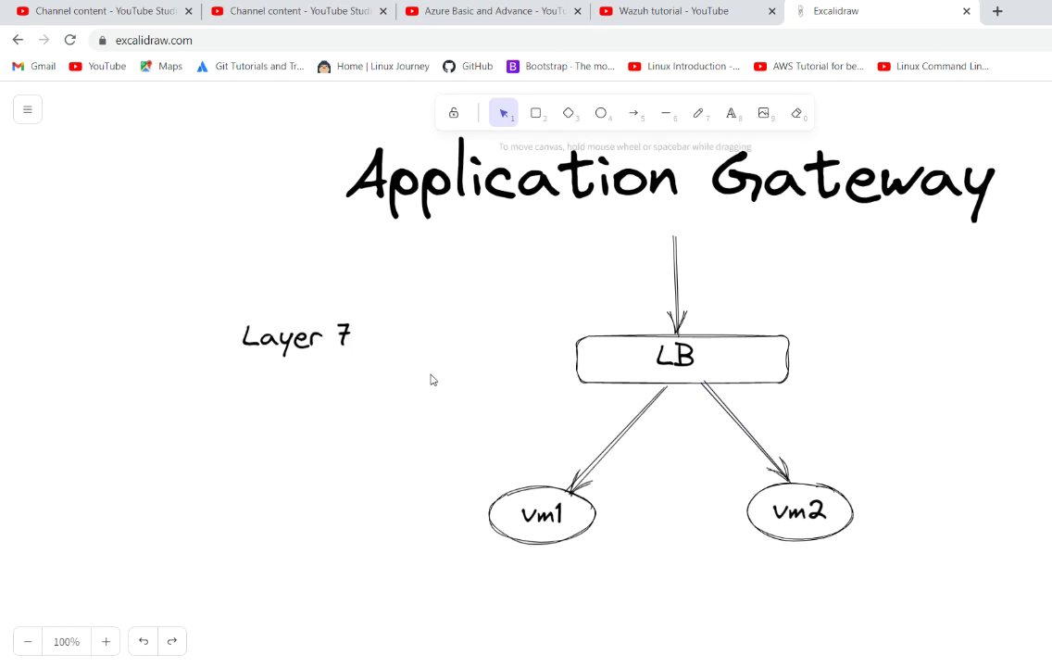
left_click(342, 349)
left_click_drag(342, 348, 340, 289)
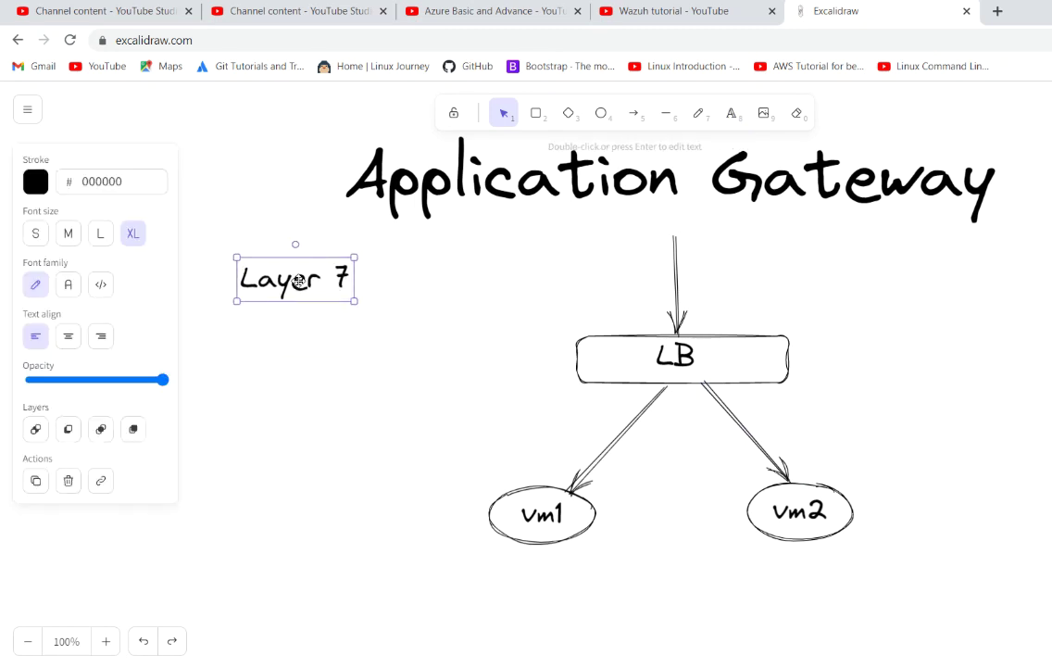
left_click(416, 303)
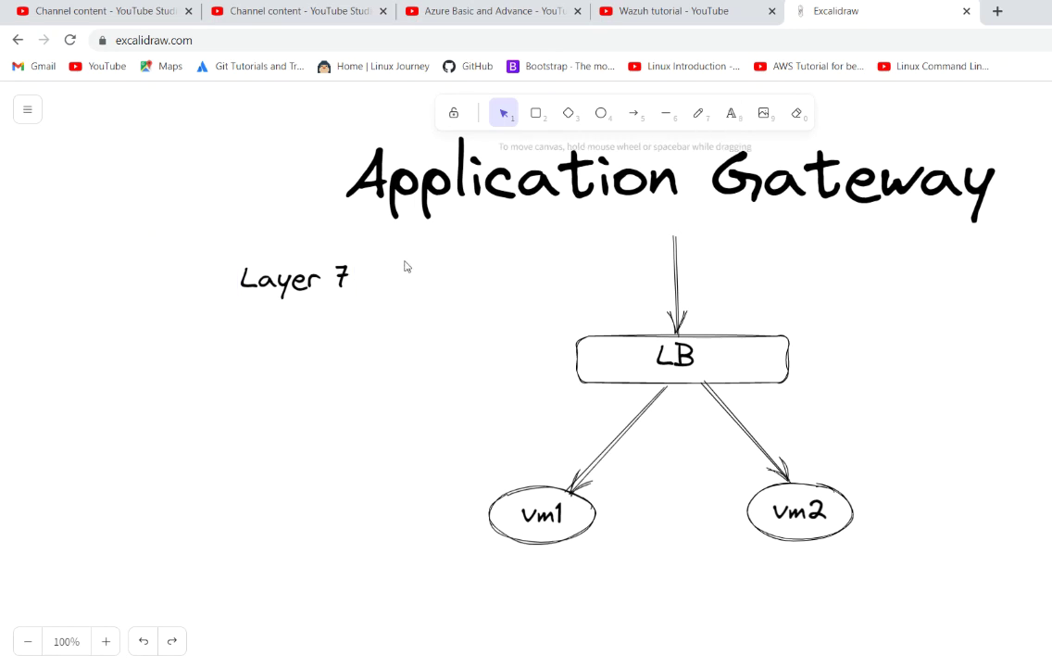
Add the text "application layer" and line it up directly to the right of "Layer 7".
left_click(730, 113)
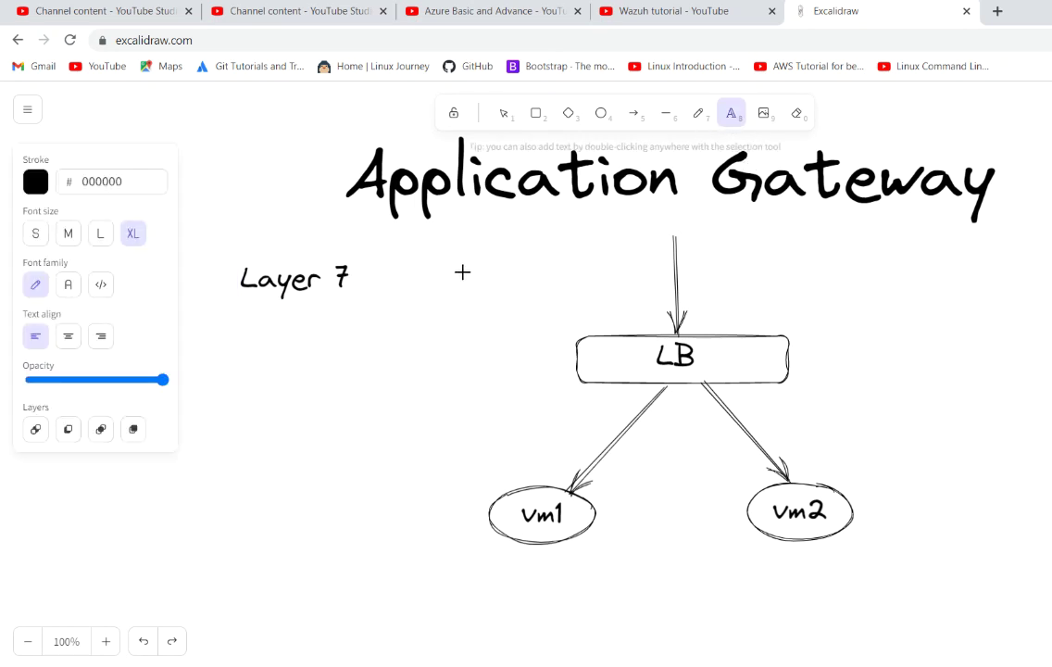
left_click(397, 289)
type("a")
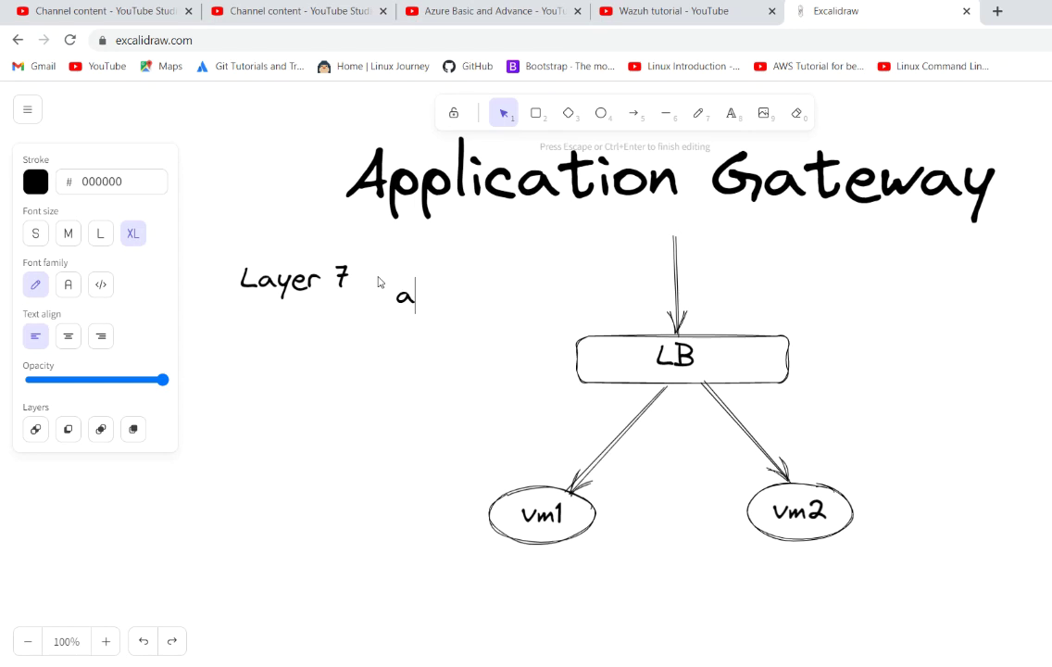
type("pplicatio")
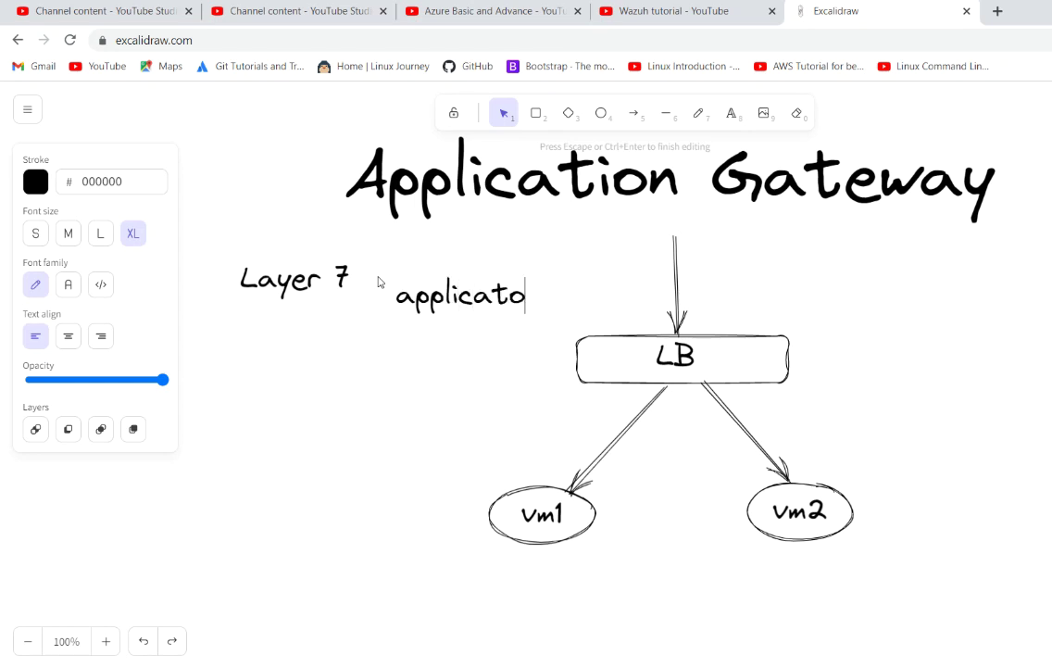
key("BackSpace")
type("ion layer")
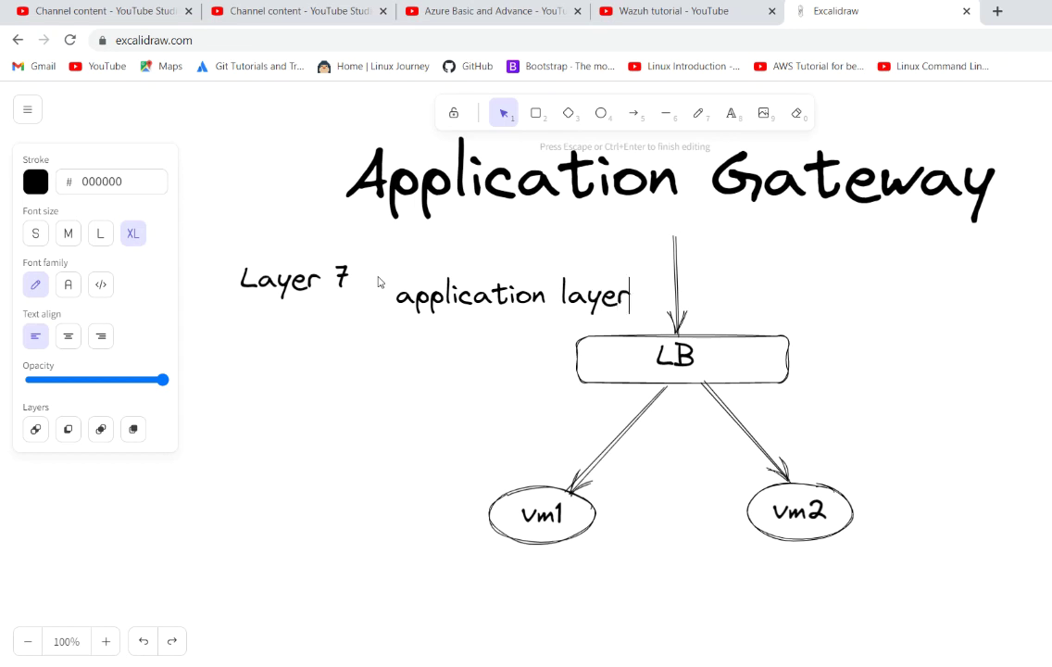
key("Escape")
left_click(341, 312)
left_click(517, 285)
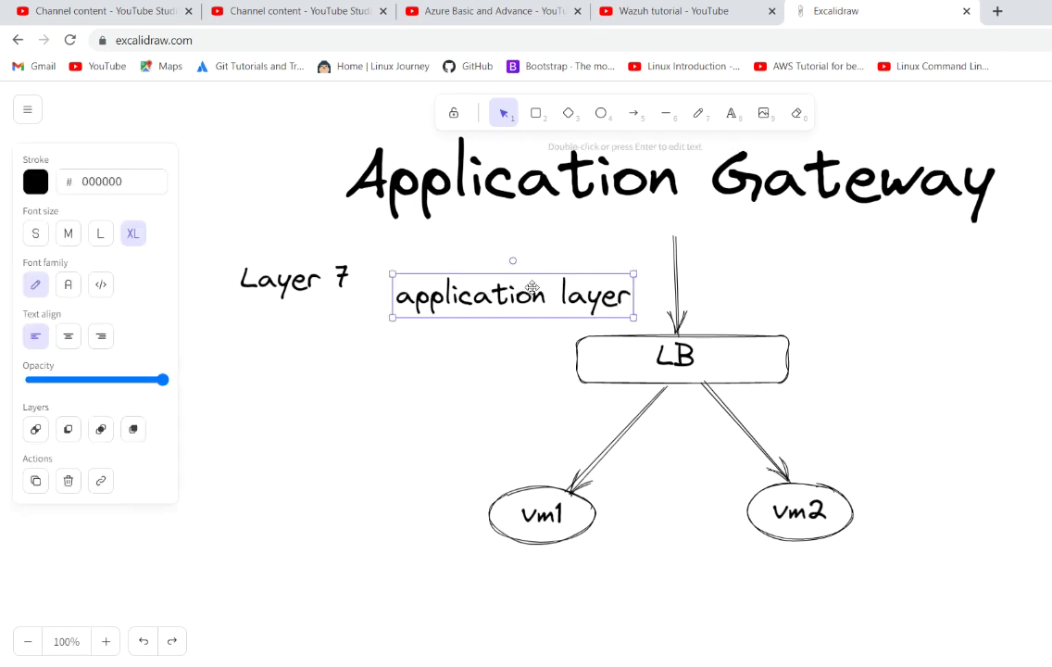
mouse_move(517, 285)
left_mouse_down()
mouse_move(500, 271)
mouse_move(525, 274)
left_mouse_up()
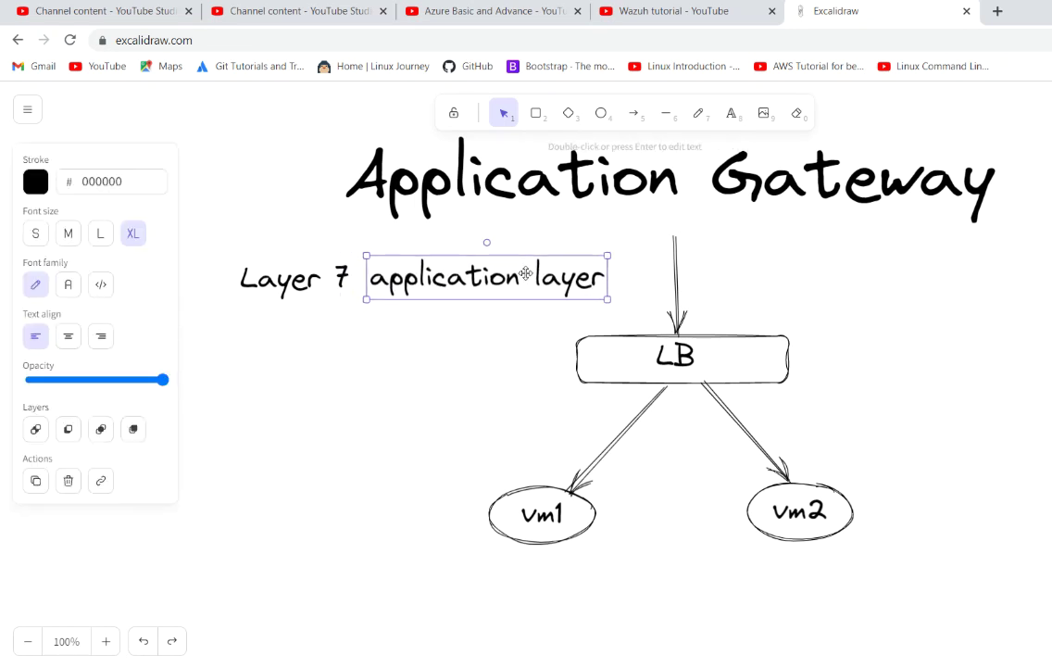
left_click(460, 345)
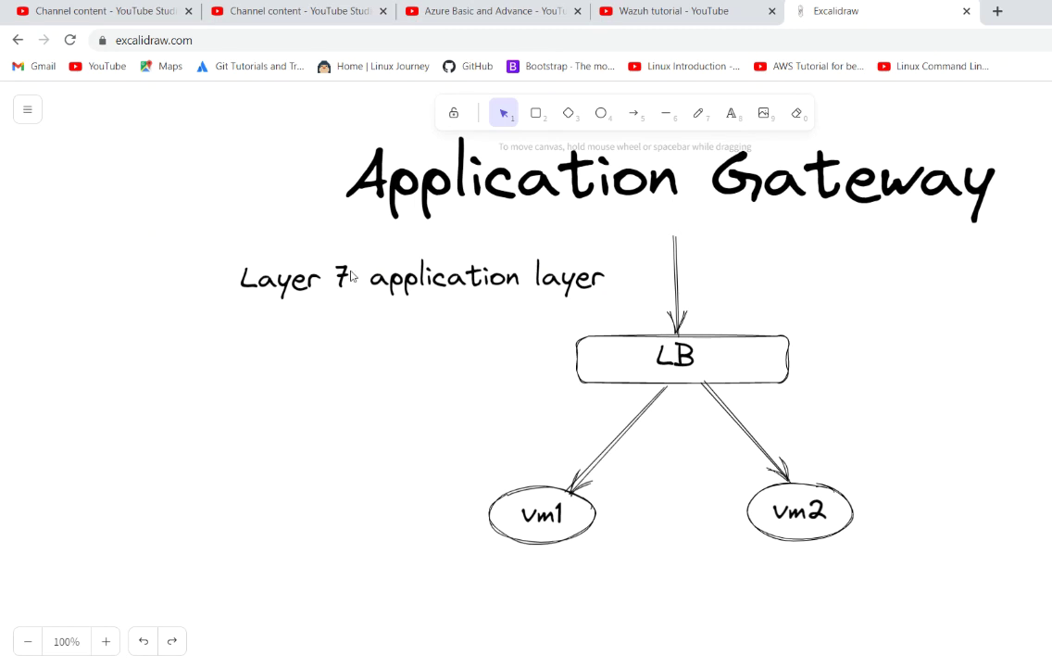
Shift the "Layer 7" and "application layer" texts slightly up and left, away from the incoming arrow.
left_click(312, 276)
left_click_drag(312, 276, 278, 266)
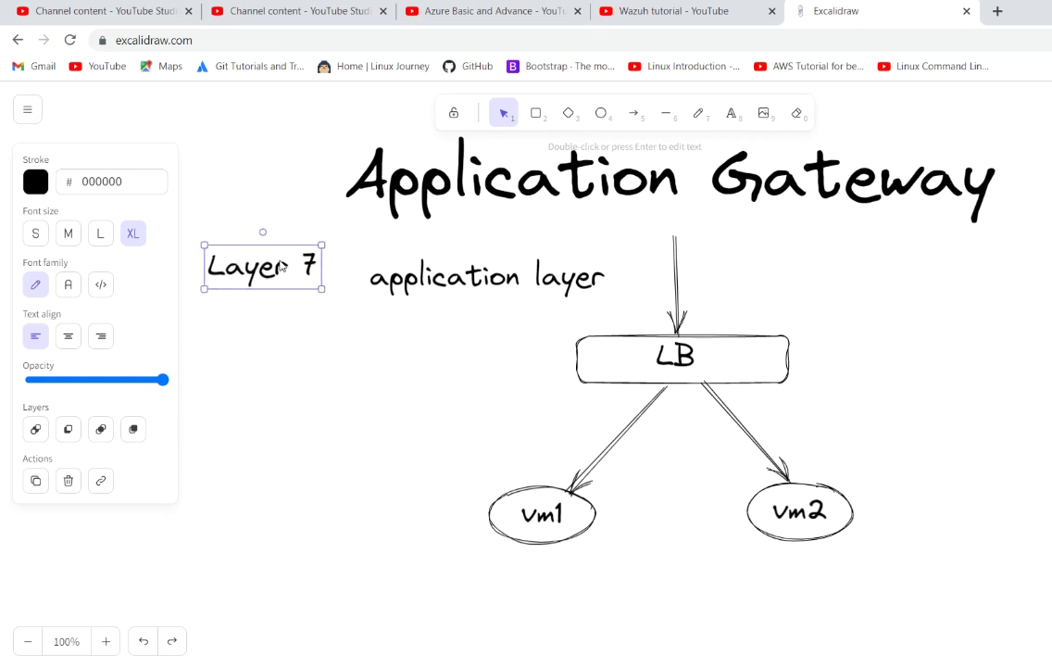
double_click(278, 266)
left_click(507, 278)
left_click_drag(508, 278, 477, 264)
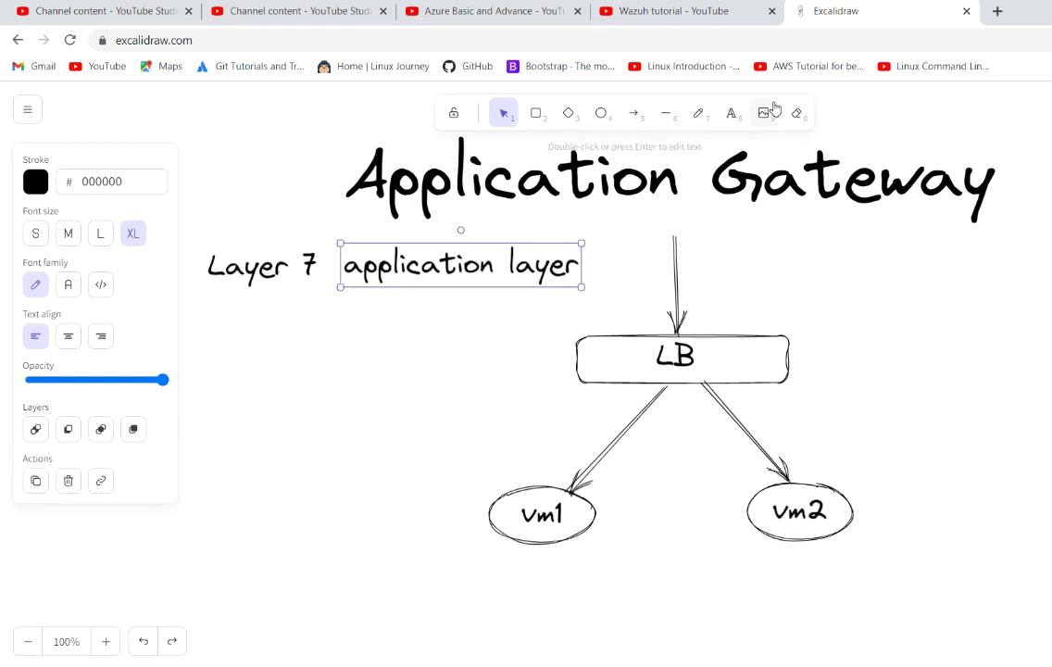
Add the text "Host/path routing" below the "Layer 7" line and align it with that line's start.
left_click(731, 112)
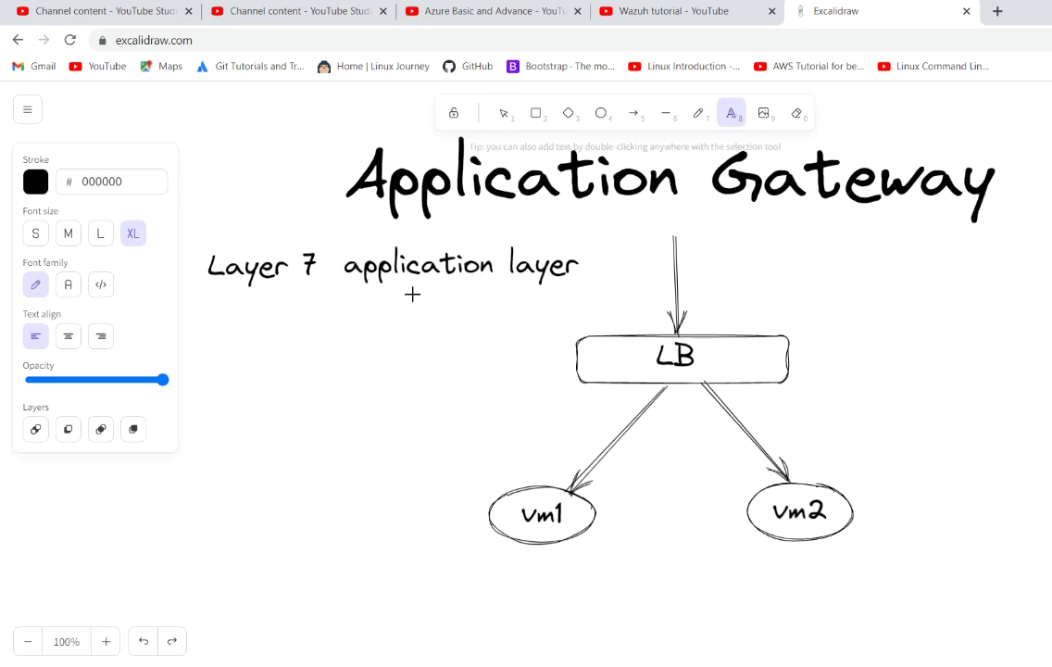
left_click(220, 319)
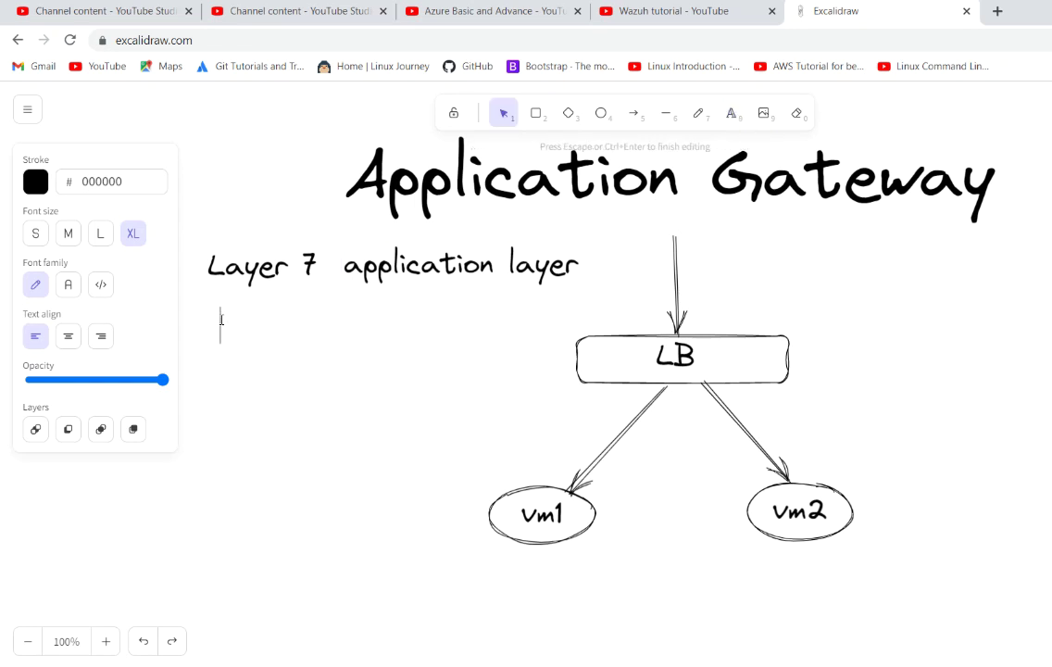
type("Host")
key("BackSpace")
type("/pat")
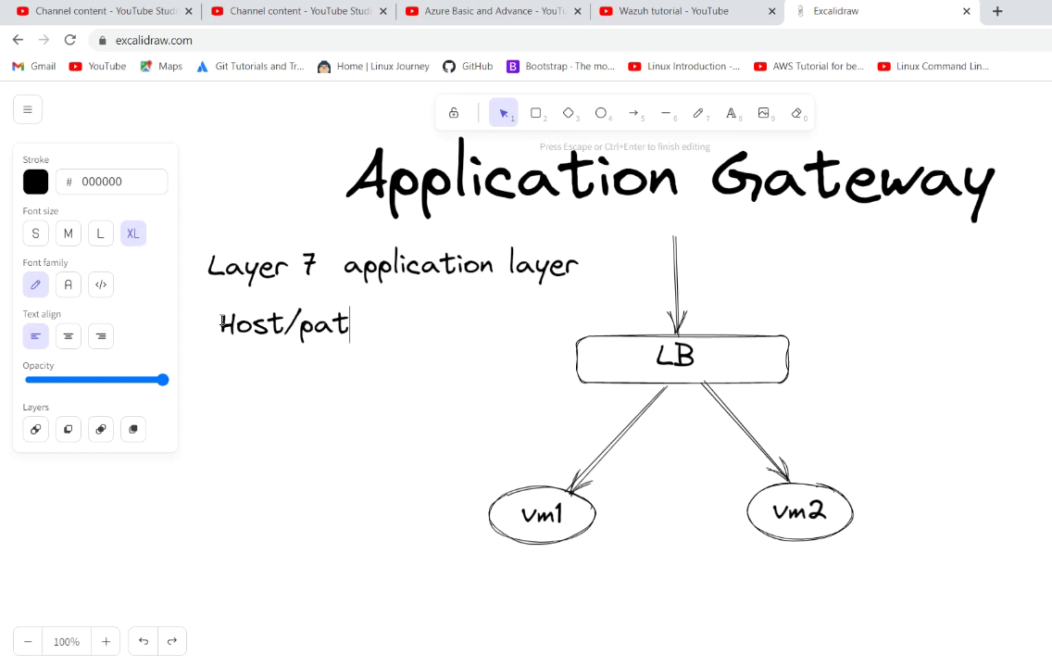
type("h routing")
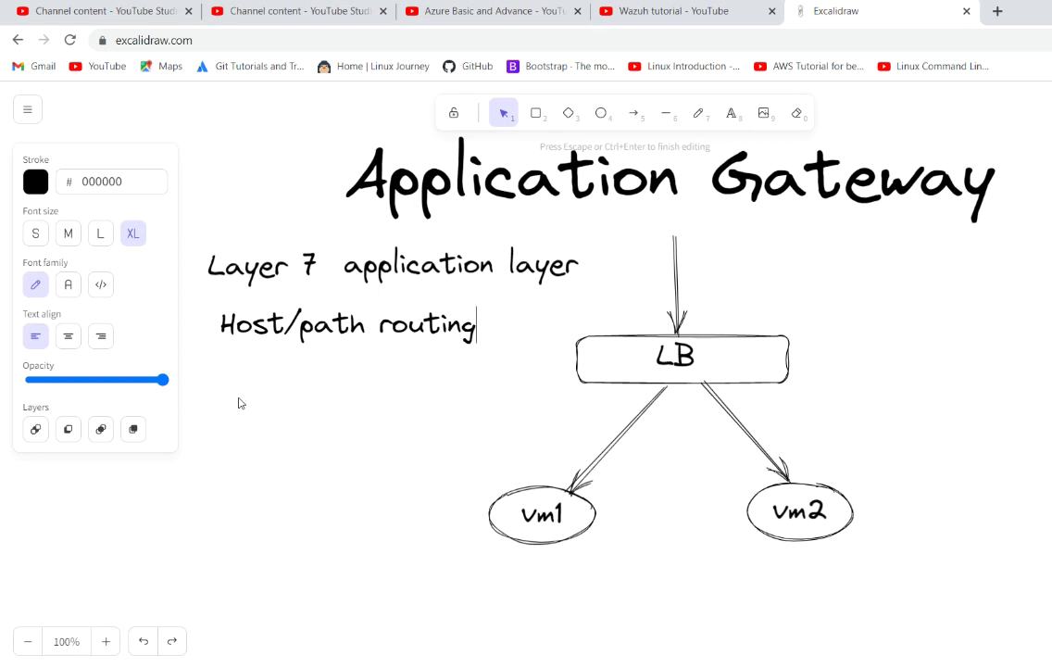
left_click(425, 367)
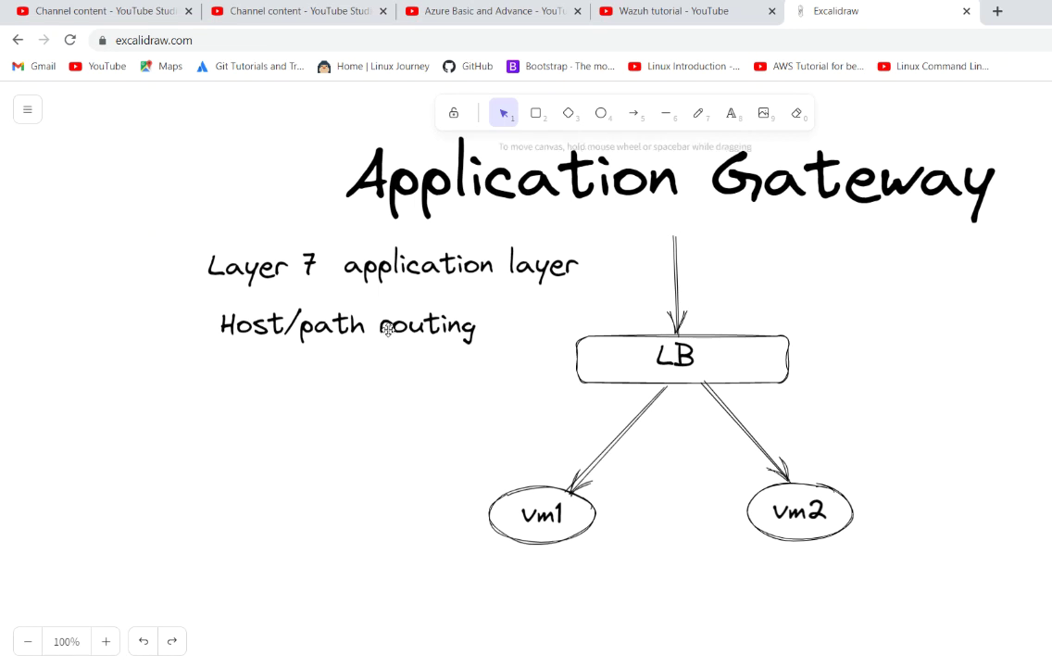
mouse_move(387, 326)
left_mouse_down()
mouse_move(356, 323)
mouse_move(373, 324)
left_mouse_up()
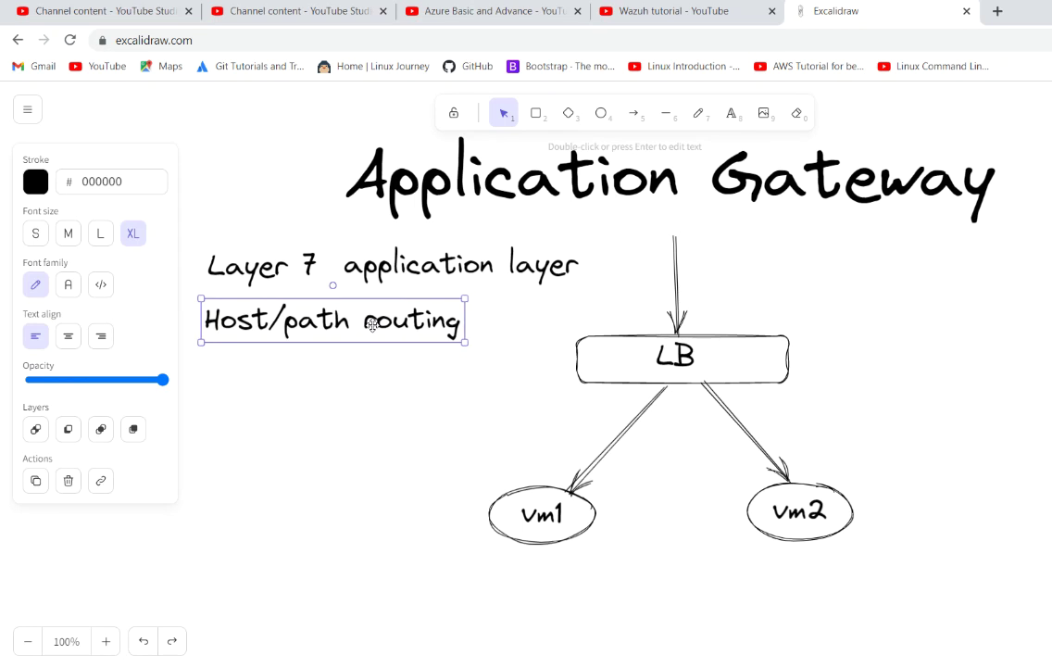
left_click(402, 390)
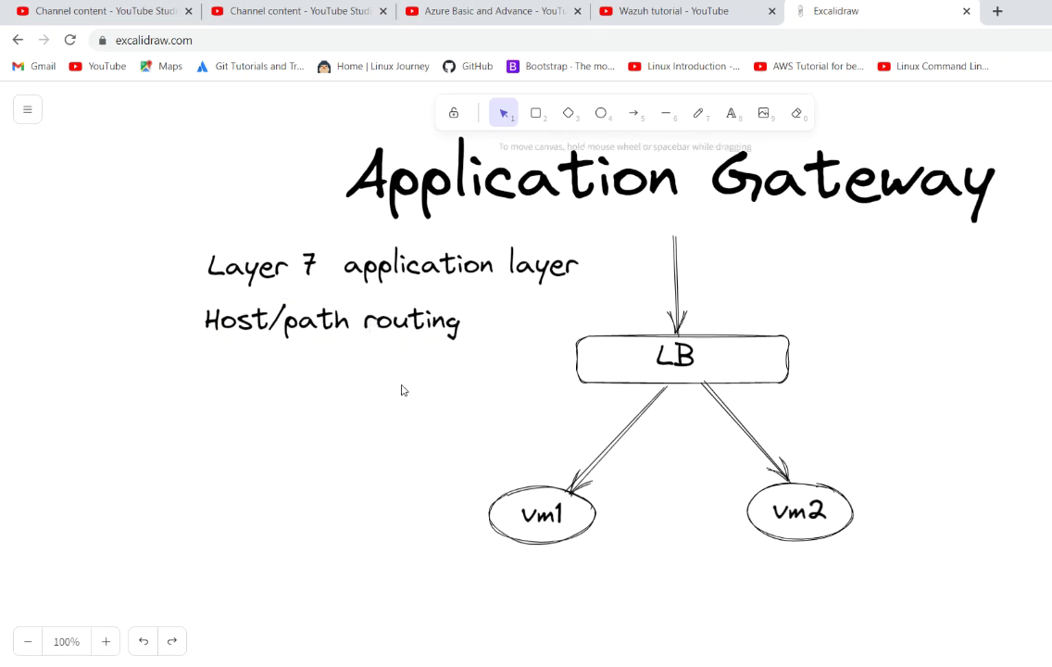
Add the text "tls encription" below the "Host/path routing" note.
left_click(731, 110)
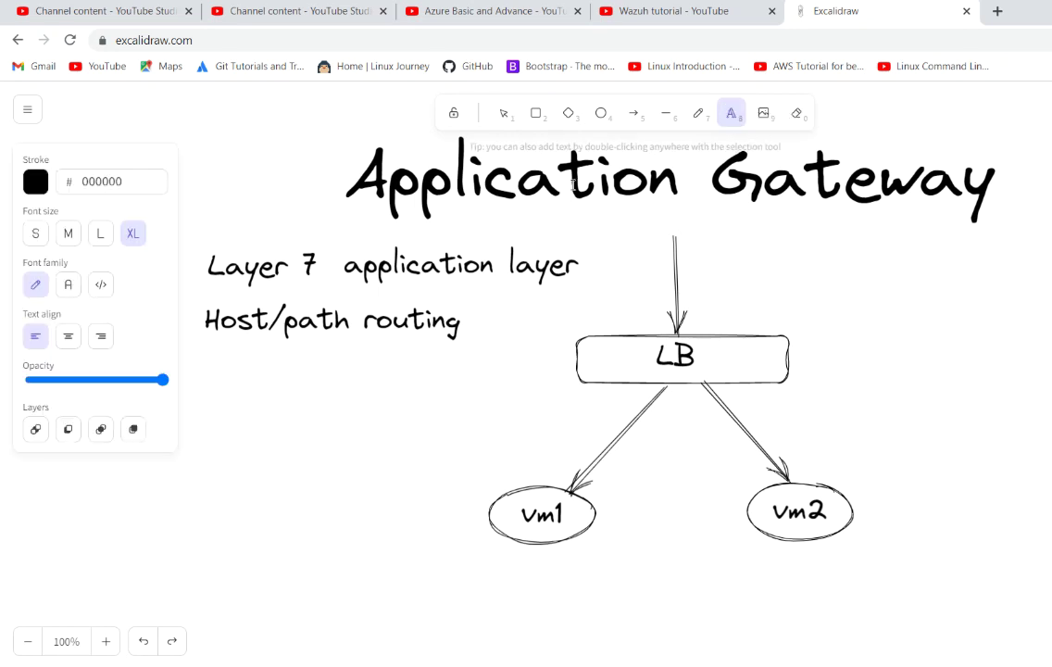
left_click(228, 371)
type("y")
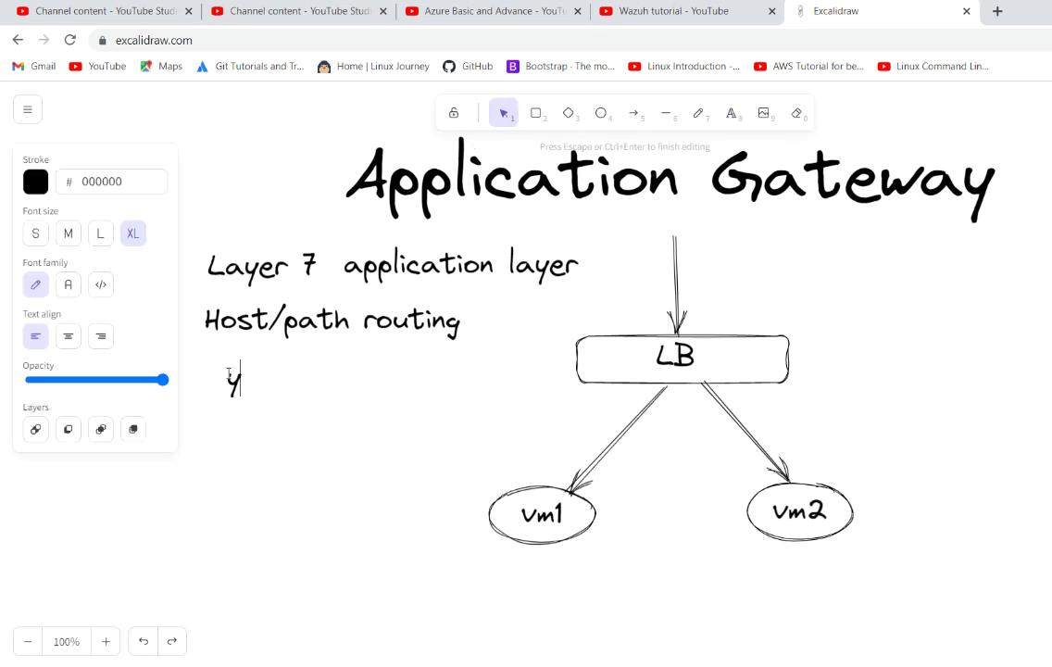
key("BackSpace")
type("tls encru")
key("BackSpace")
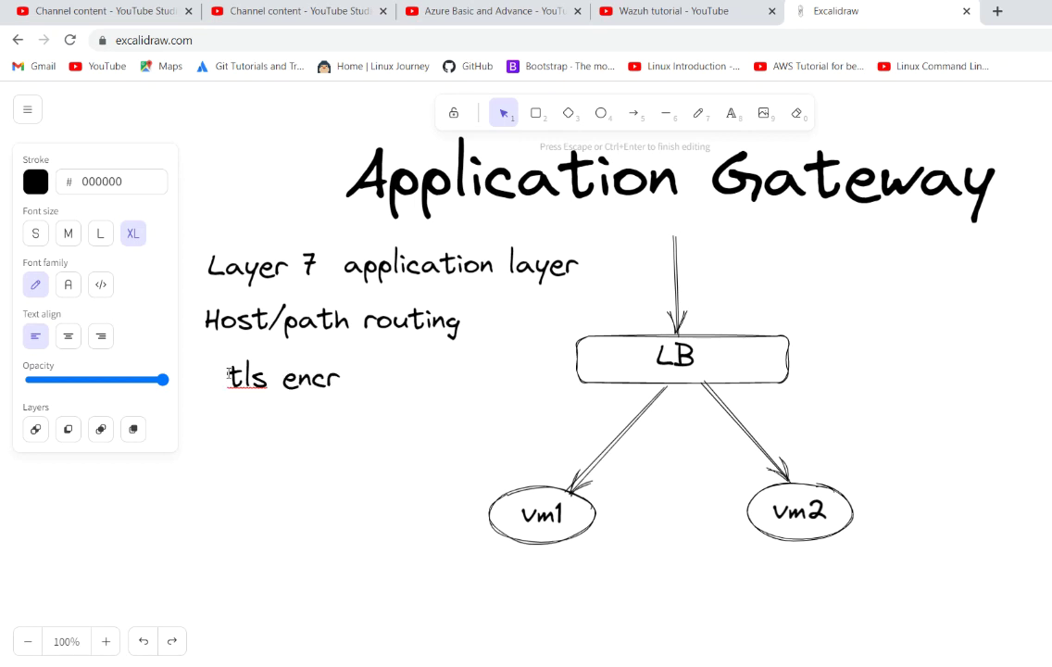
type("iption")
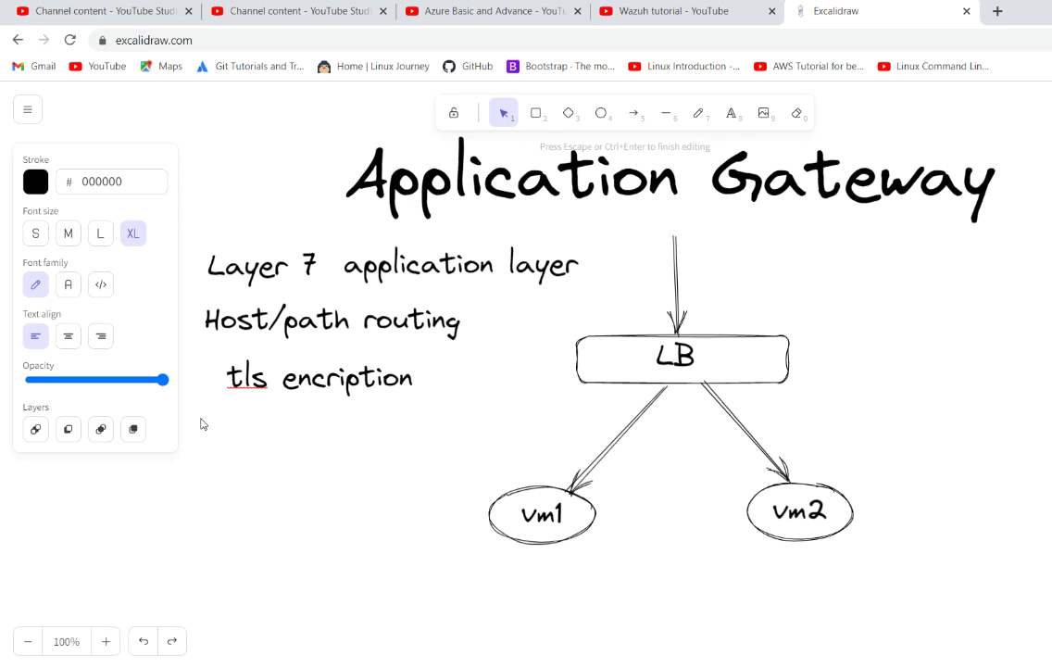
left_click(408, 439)
Move the "tls encription" text up and left so it lines up under "Host/path routing".
left_click(339, 379)
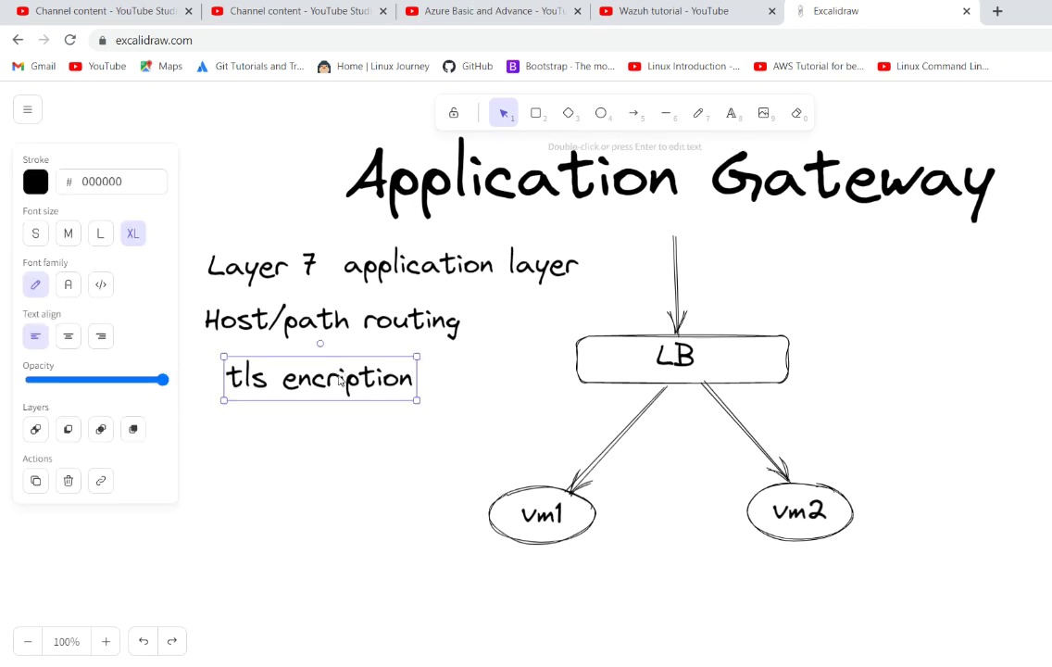
left_click_drag(339, 379, 308, 371)
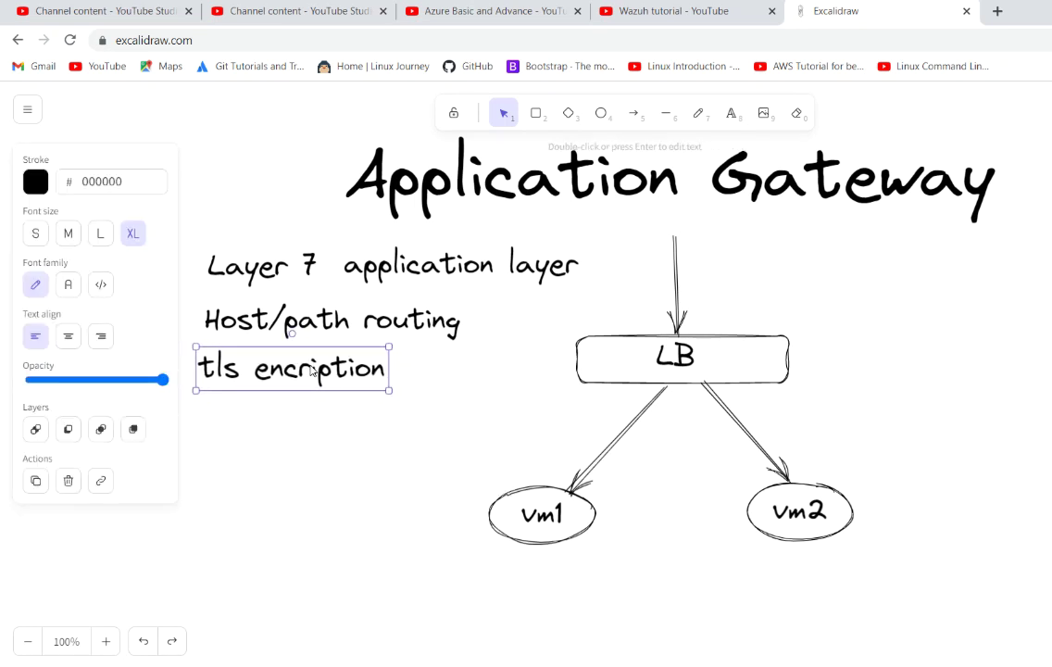
double_click(311, 368)
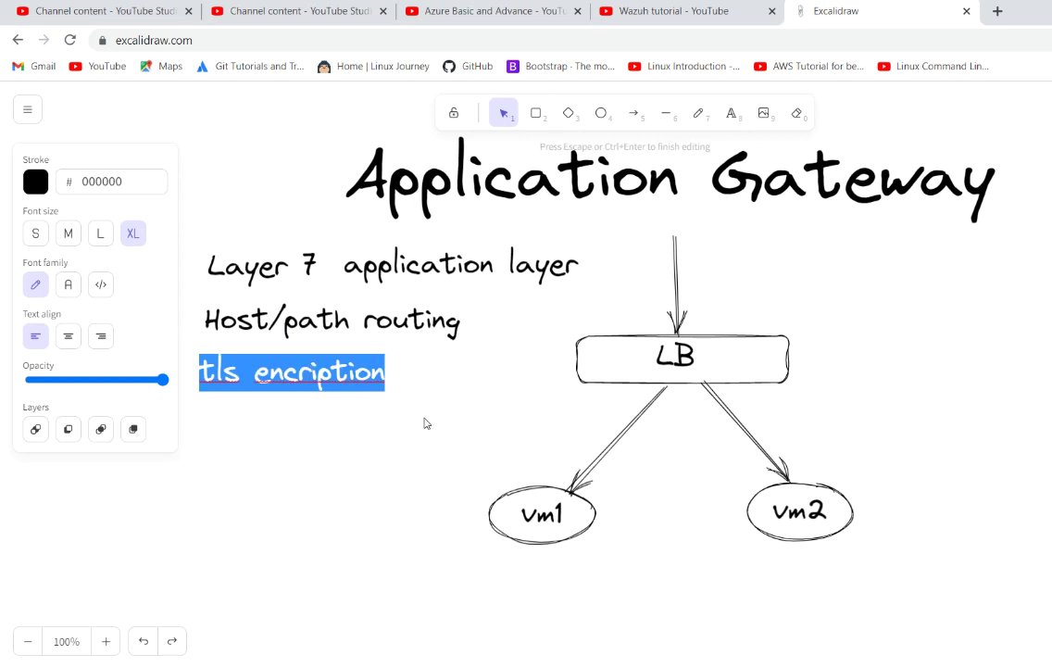
left_click(458, 433)
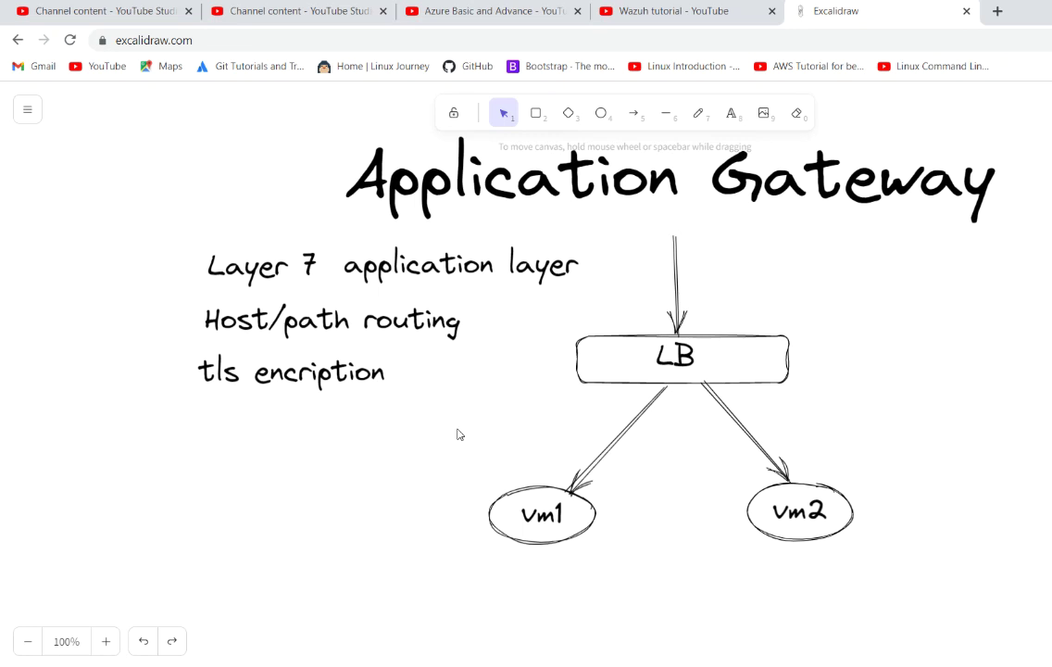
left_click(349, 372)
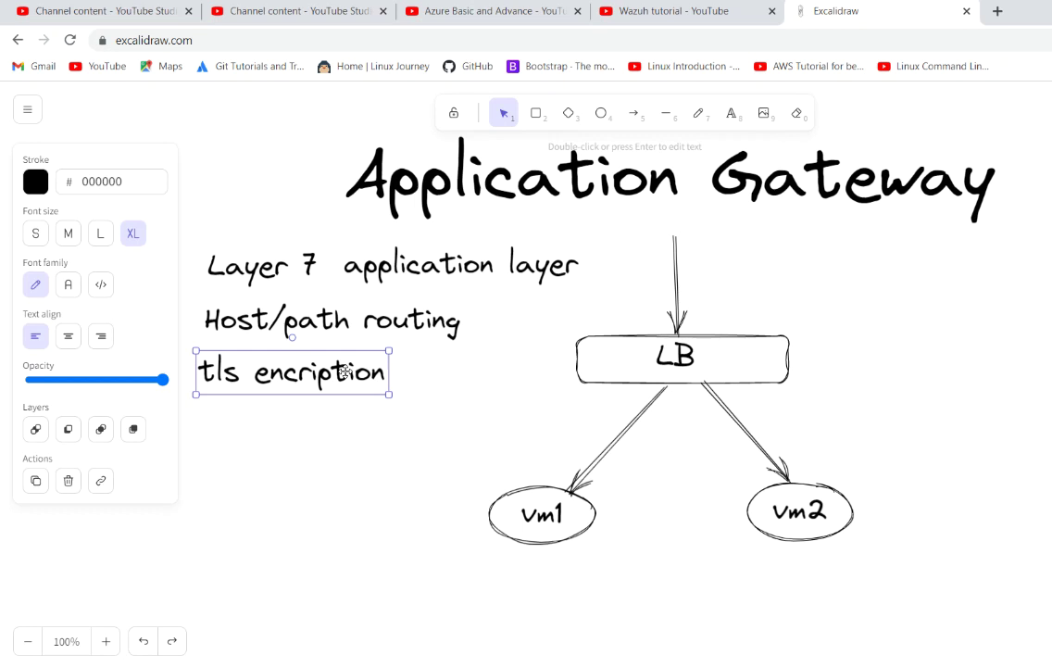
left_click_drag(350, 371, 355, 372)
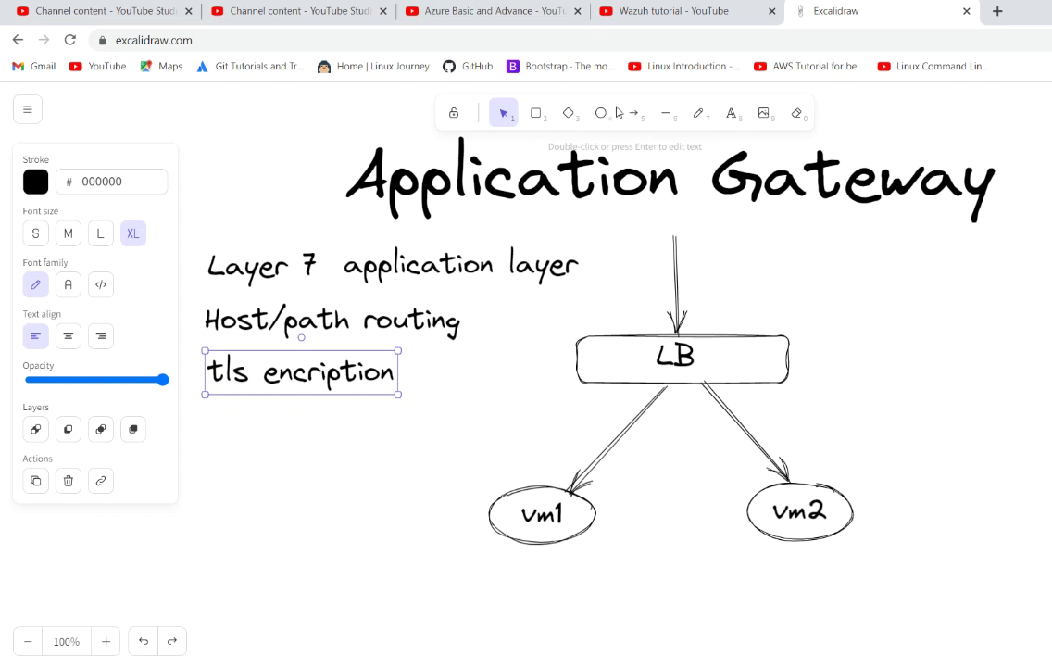
Add a two-line text "cookies" and "connection draining" and move it close beneath "tls encription".
left_click(736, 117)
left_click(234, 426)
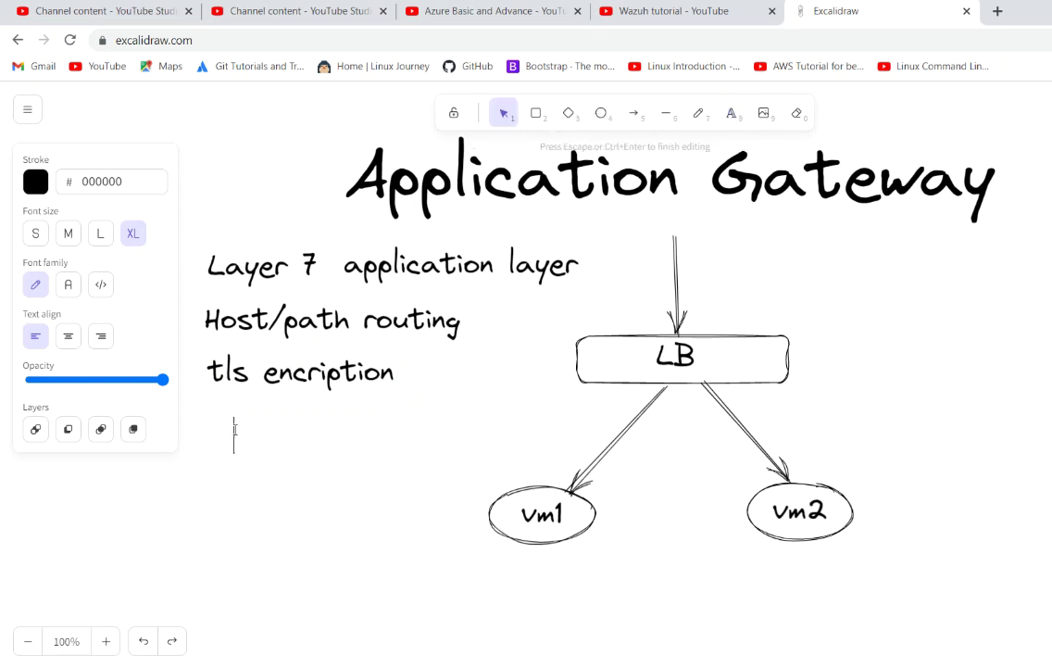
type("cookies")
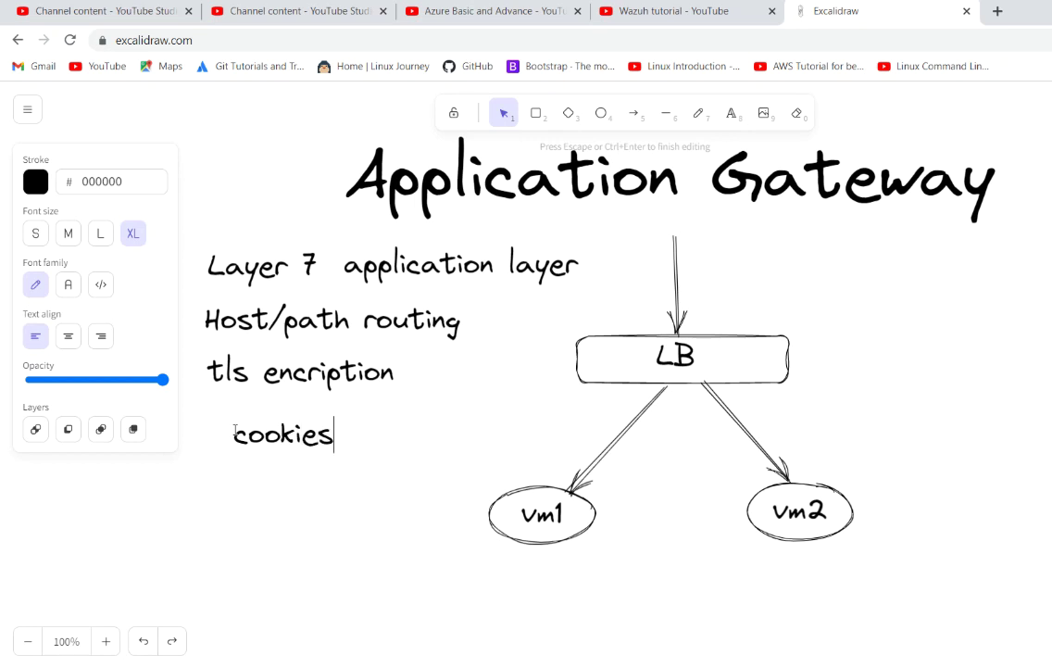
key("Return")
type("c")
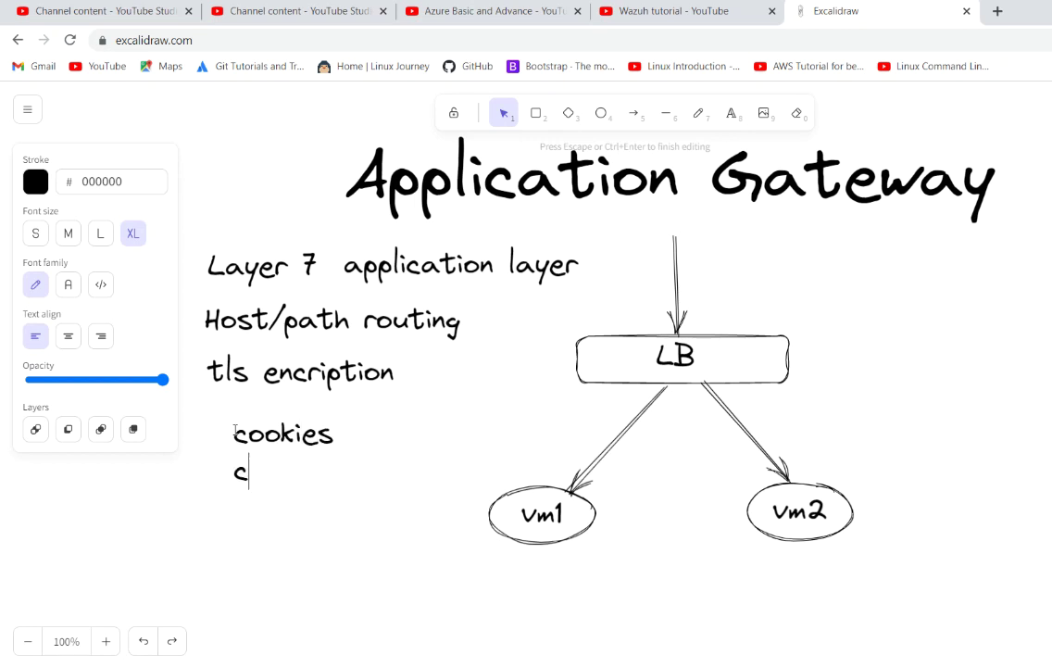
type("onnectio")
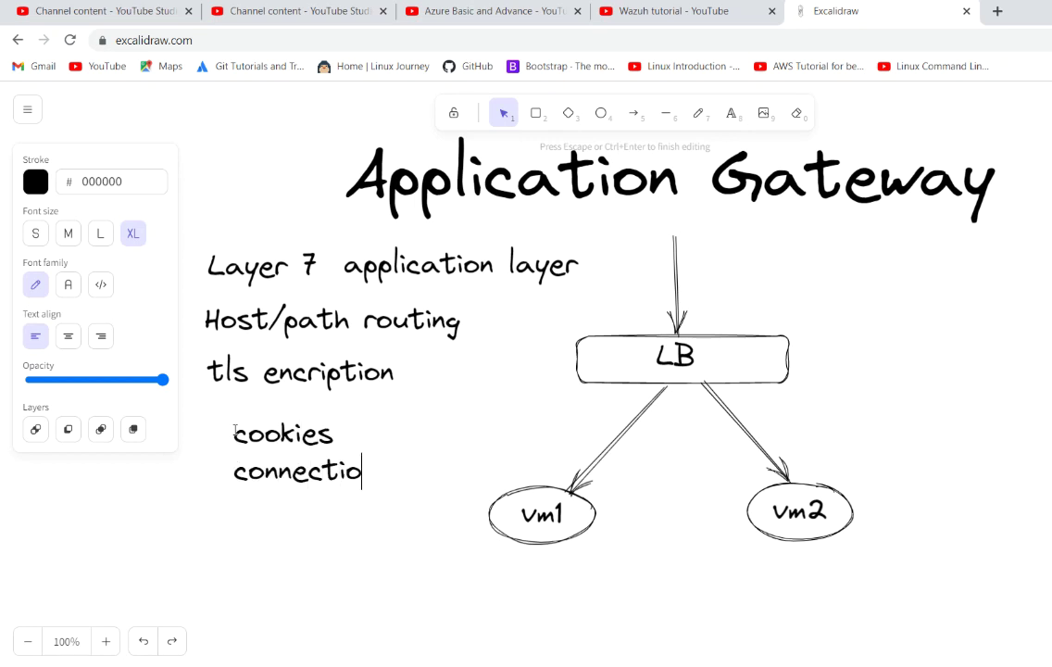
type("n draining")
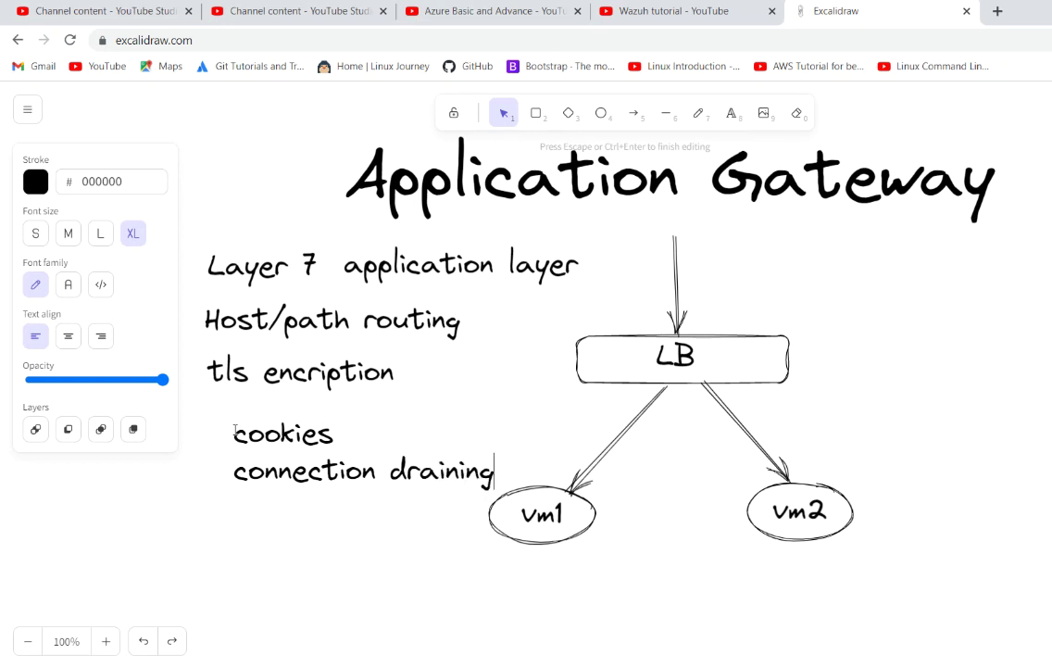
left_click(247, 521)
left_click_drag(325, 466, 289, 450)
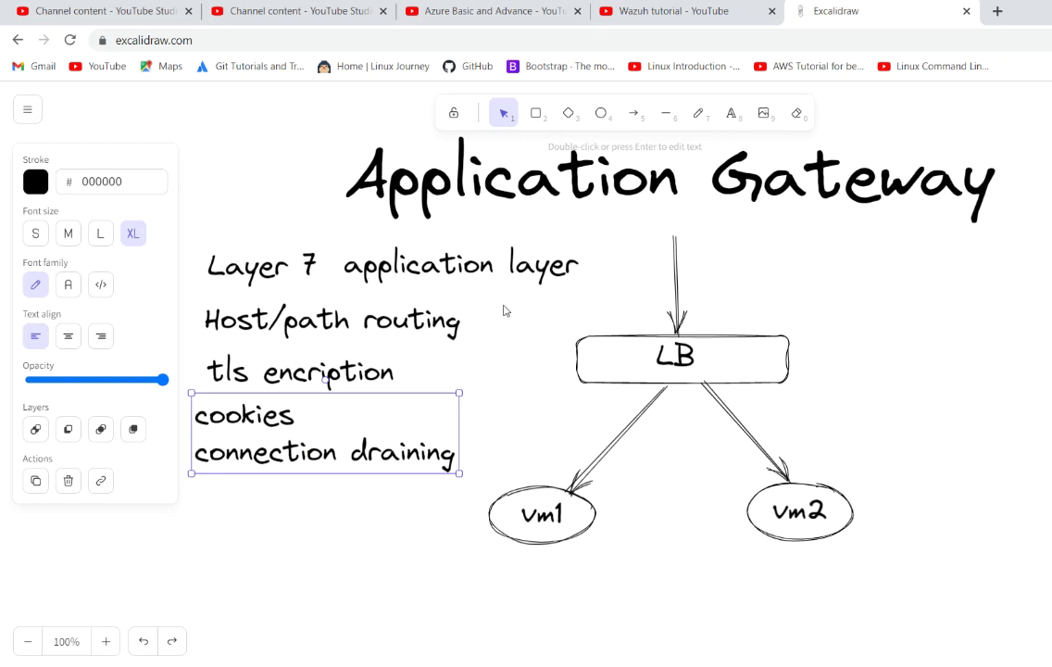
Change the load balancer label from "LB" to "ALB" and recentre it inside its box.
left_click(667, 363)
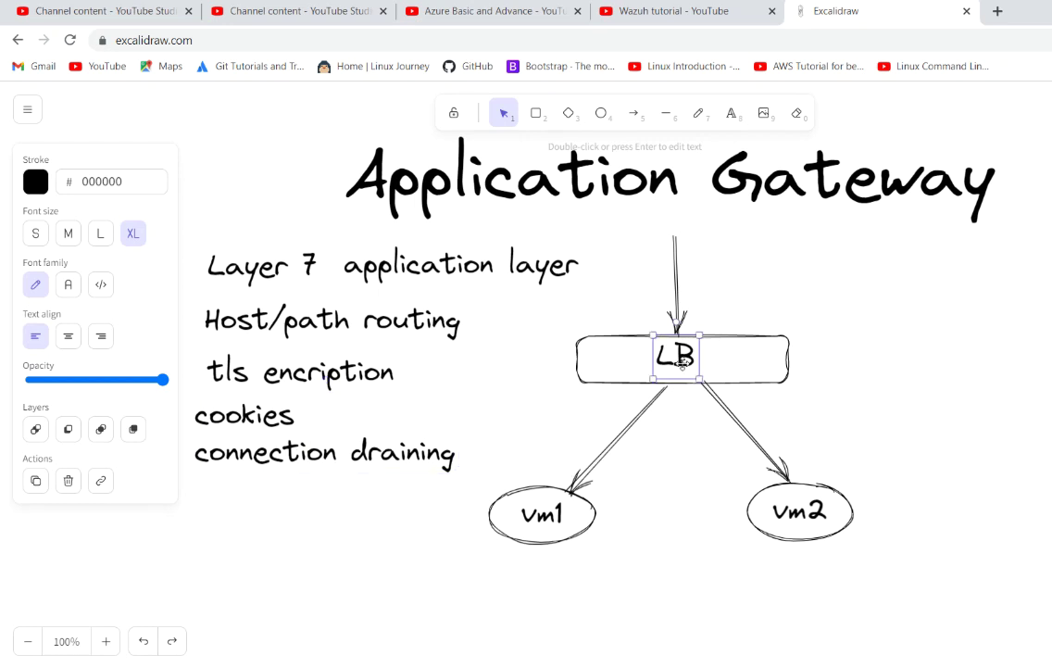
double_click(665, 361)
left_click(664, 361)
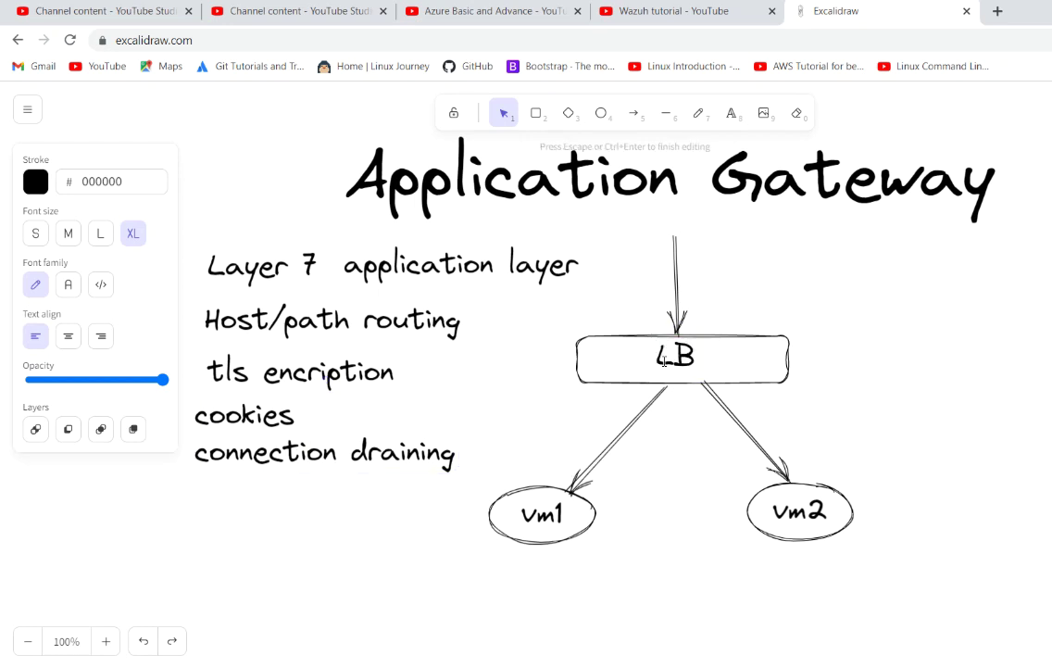
type("A")
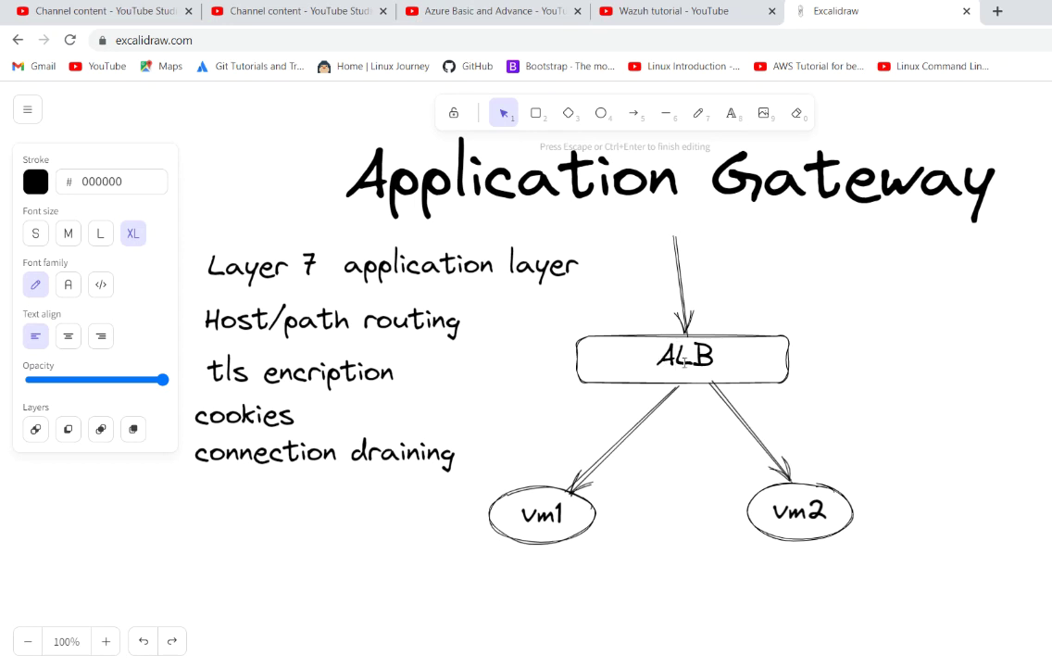
left_click(643, 328)
left_click(702, 339)
left_click_drag(702, 340, 696, 341)
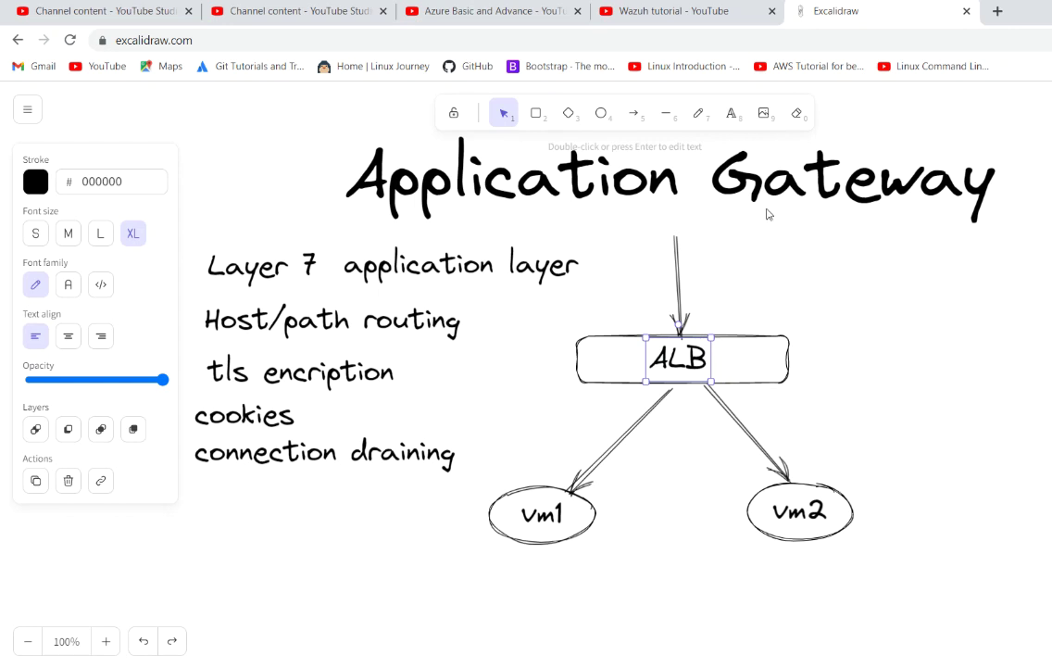
Add the text "Pubip" to the right of the incoming arrow, above the ALB box.
left_click(731, 114)
left_click(709, 282)
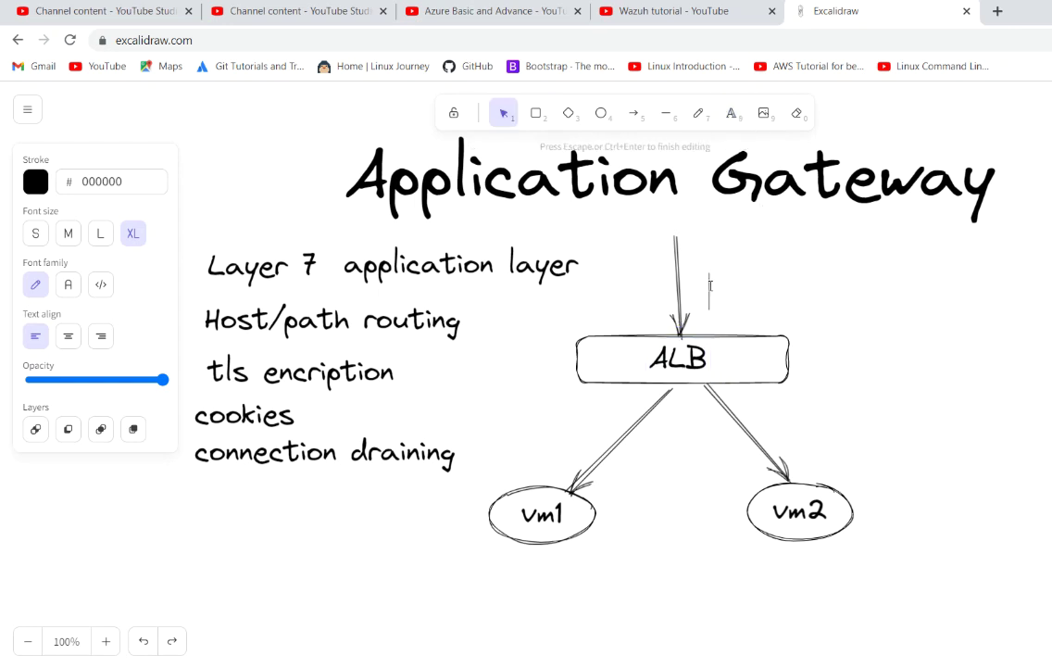
type("Pubip")
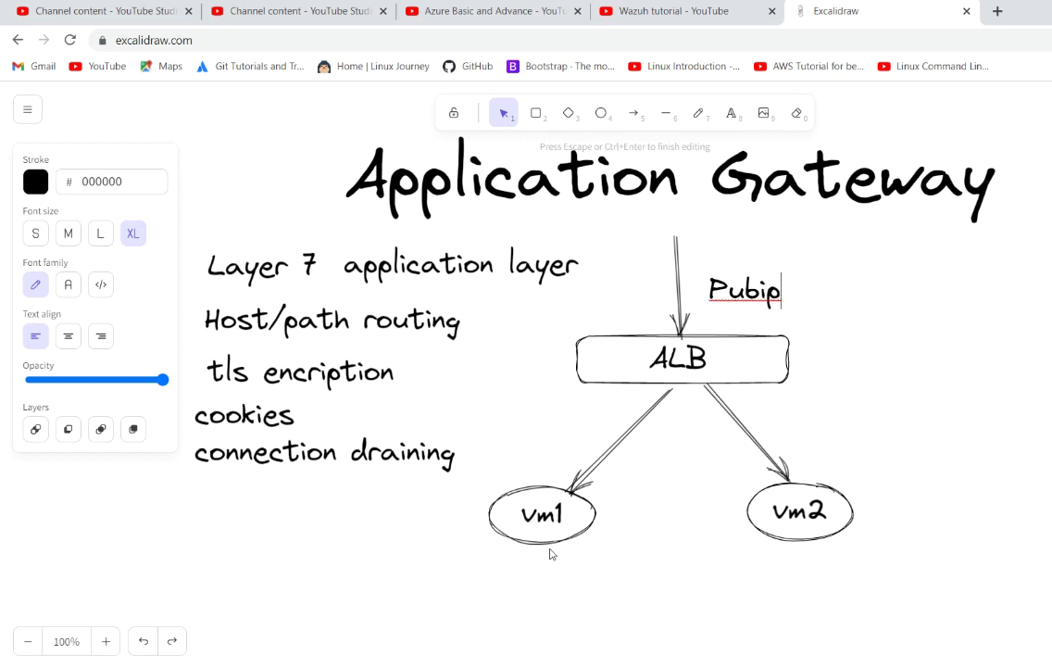
left_click(802, 559)
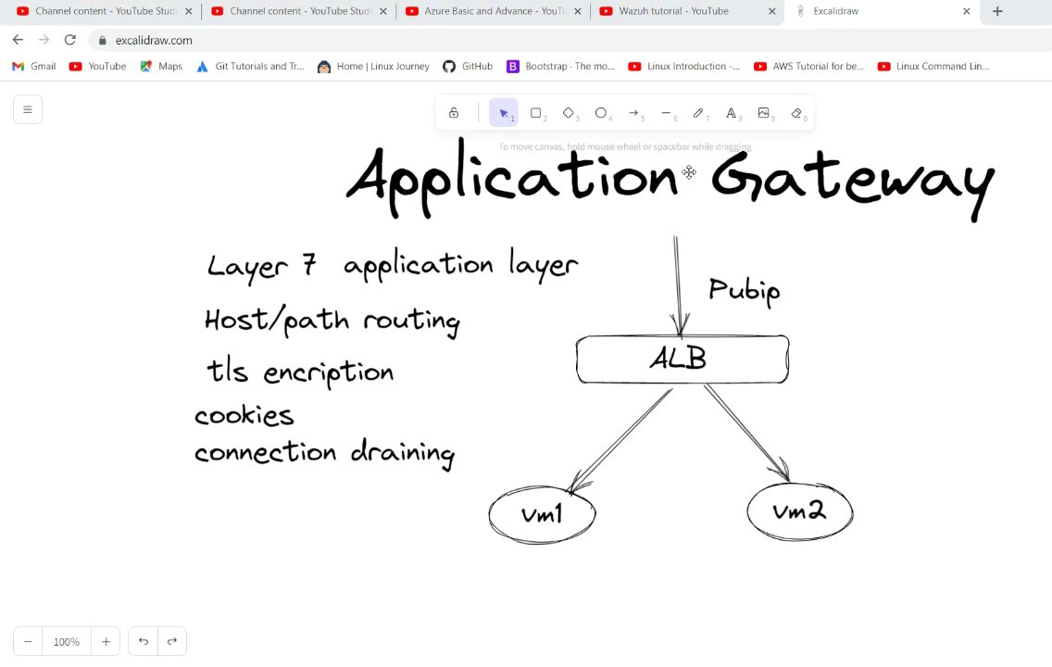
Add the text "WAF" above "Pubip" and shift it slightly right, away from the incoming arrow.
left_click(730, 113)
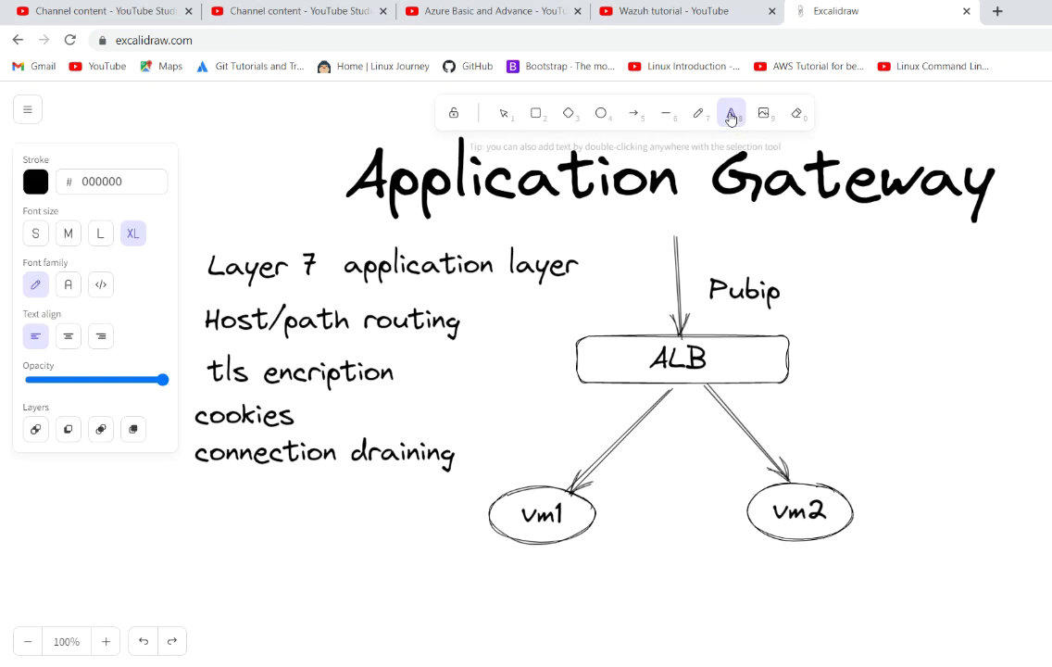
left_click(720, 236)
type("WAF")
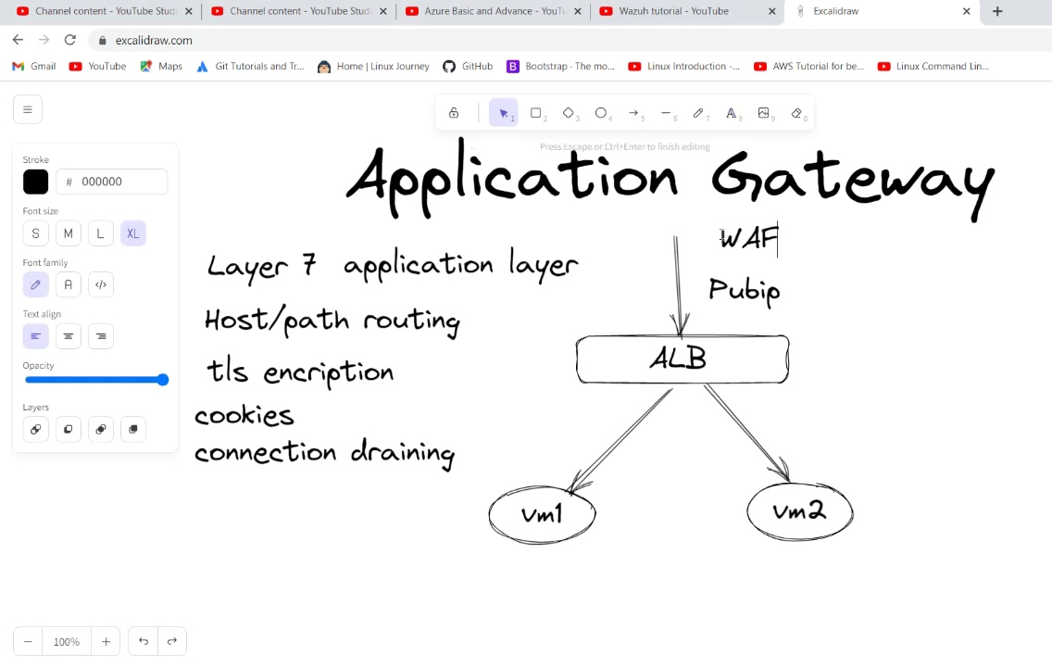
left_click(806, 244)
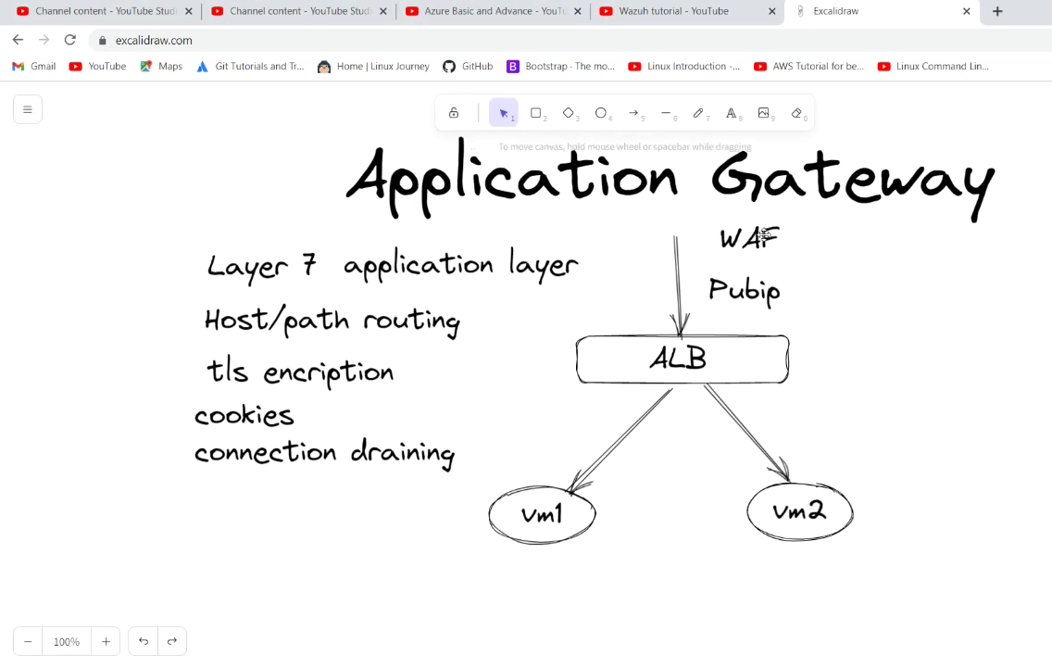
left_click(765, 241)
left_click_drag(765, 239, 761, 245)
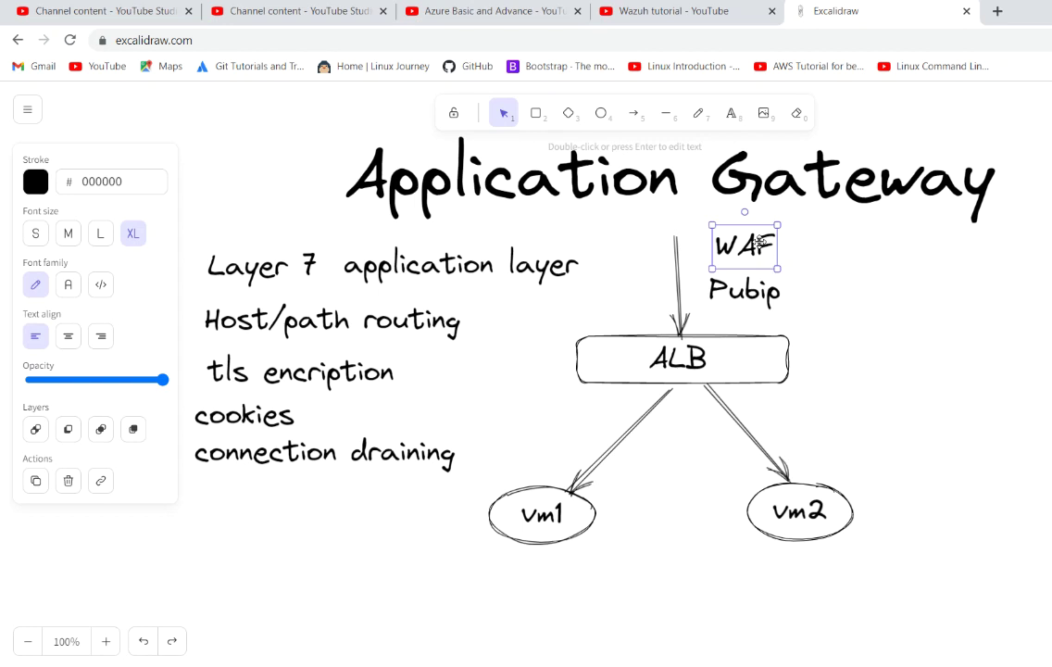
left_click_drag(760, 241, 789, 239)
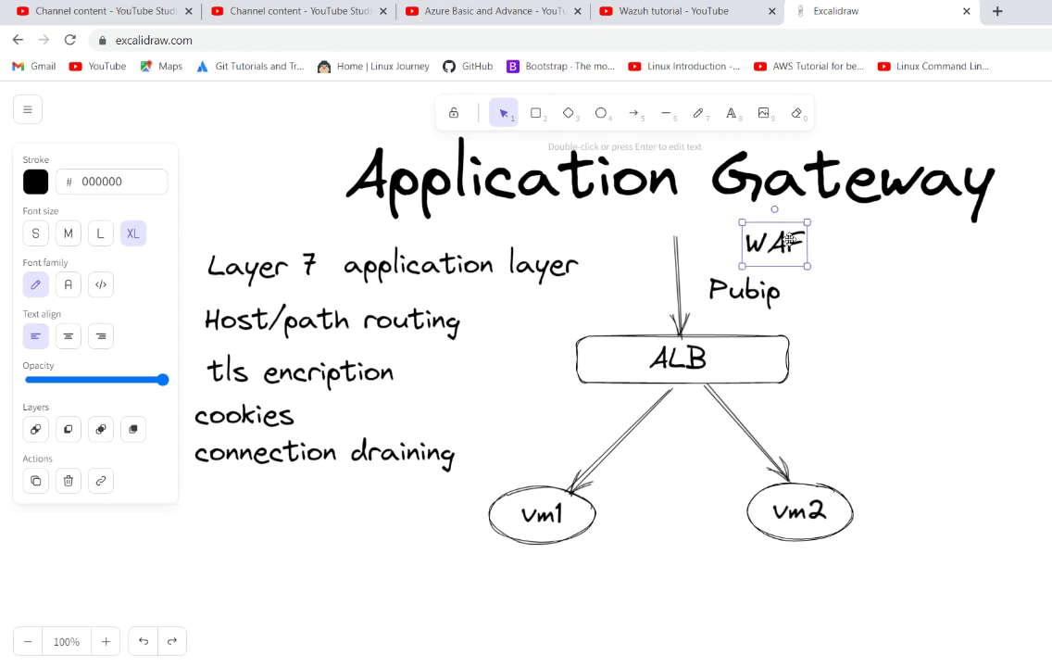
Move the "WAF" text left so it sits directly above "Pubip", beside the incoming arrow.
left_click(883, 277)
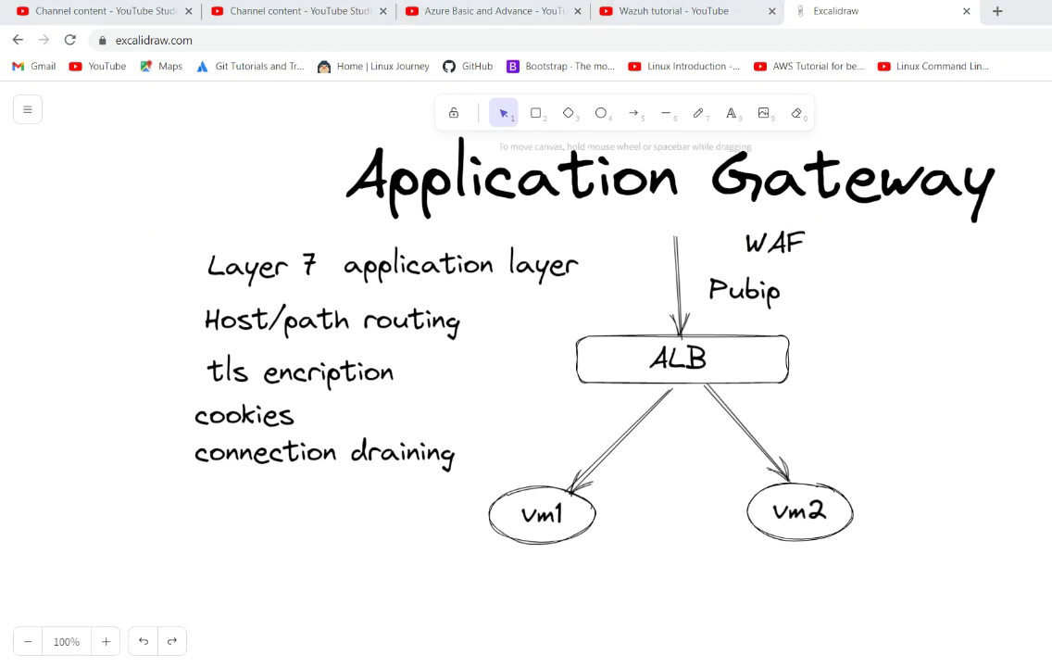
left_click(778, 245)
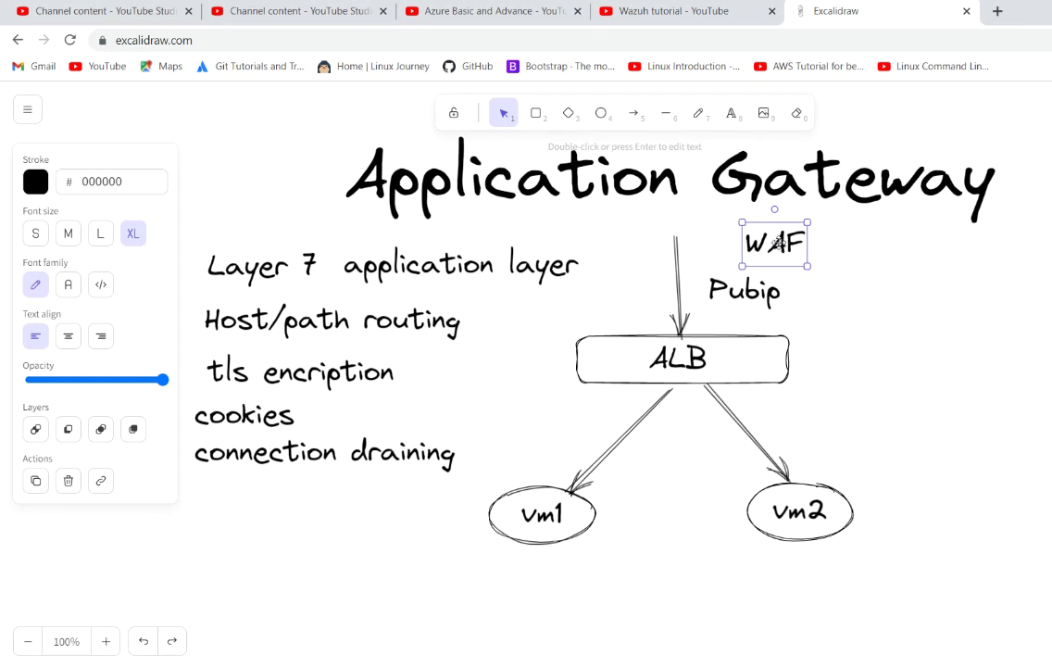
left_click_drag(783, 247, 780, 247)
key("Left")
key("Left")
key("Left")
key("Left")
key("Left")
key("Left")
key("Left")
key("Left")
key("Left")
key("Left")
key("Left")
key("Left")
key("Left")
key("Left")
key("Left")
key("Left")
key("Left")
key("Left")
key("Left")
key("Left")
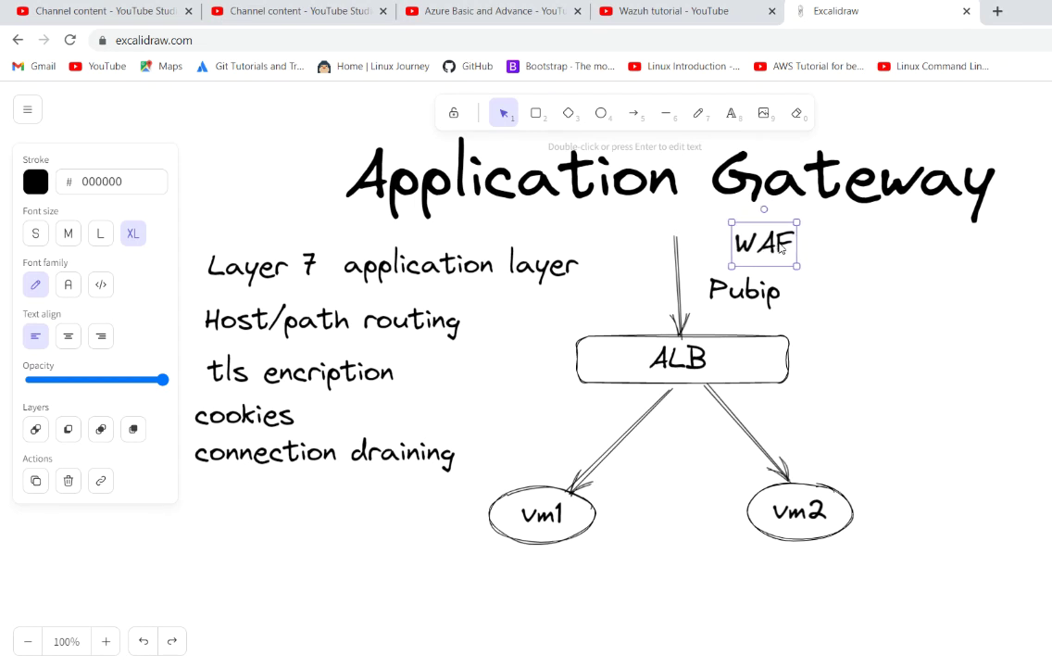
left_click(838, 244)
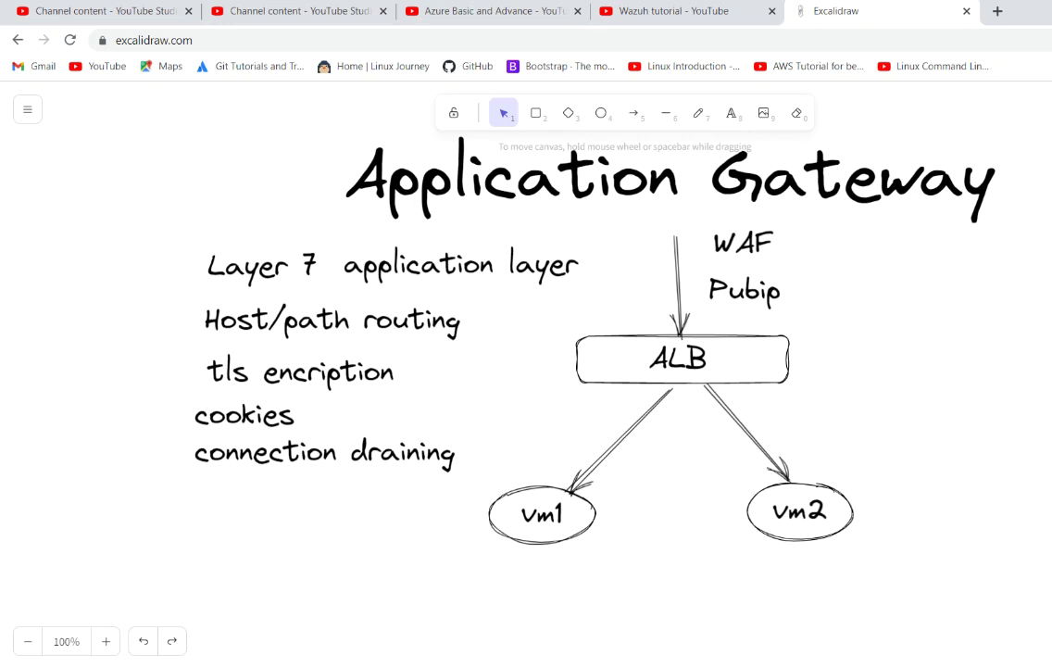
Switch to the Ubuntu virtual machine in VirtualBox and unlock its session with the account password.
key("alt+Tab")
left_click(592, 365)
type("u")
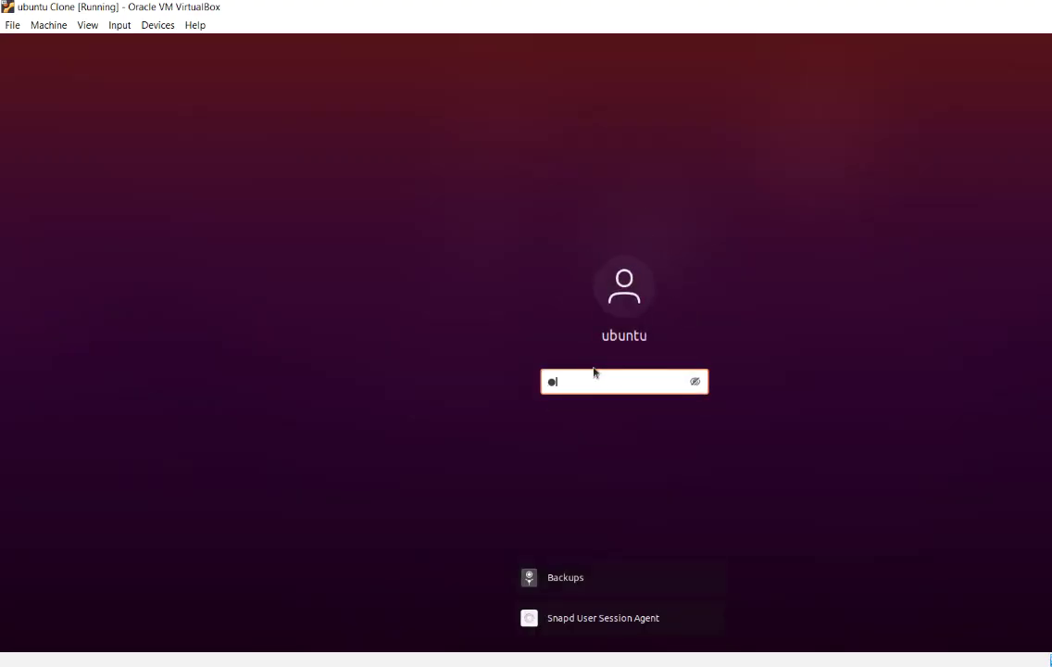
type("••••••••")
key("Return")
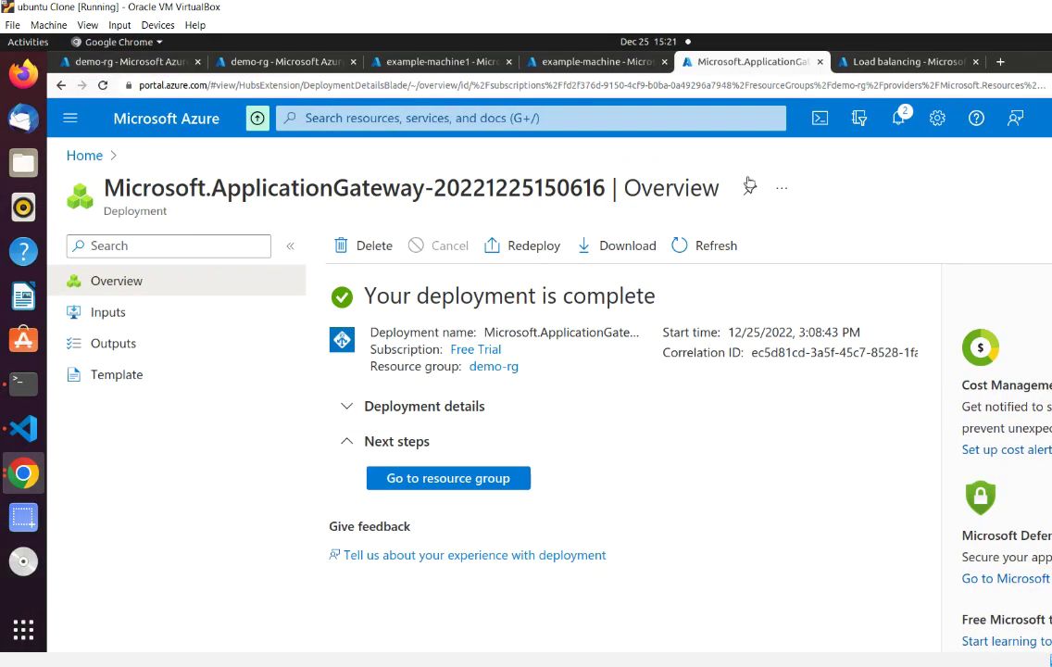
Start creating a new application gateway from the Azure portal's Load balancing page.
left_click(889, 65)
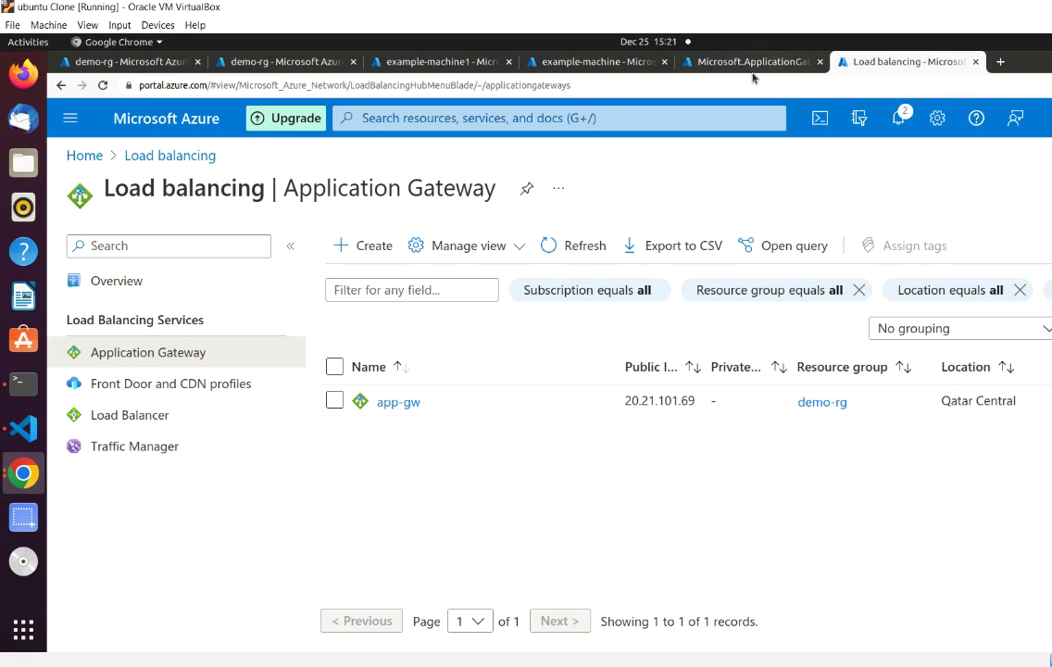
left_click(368, 246)
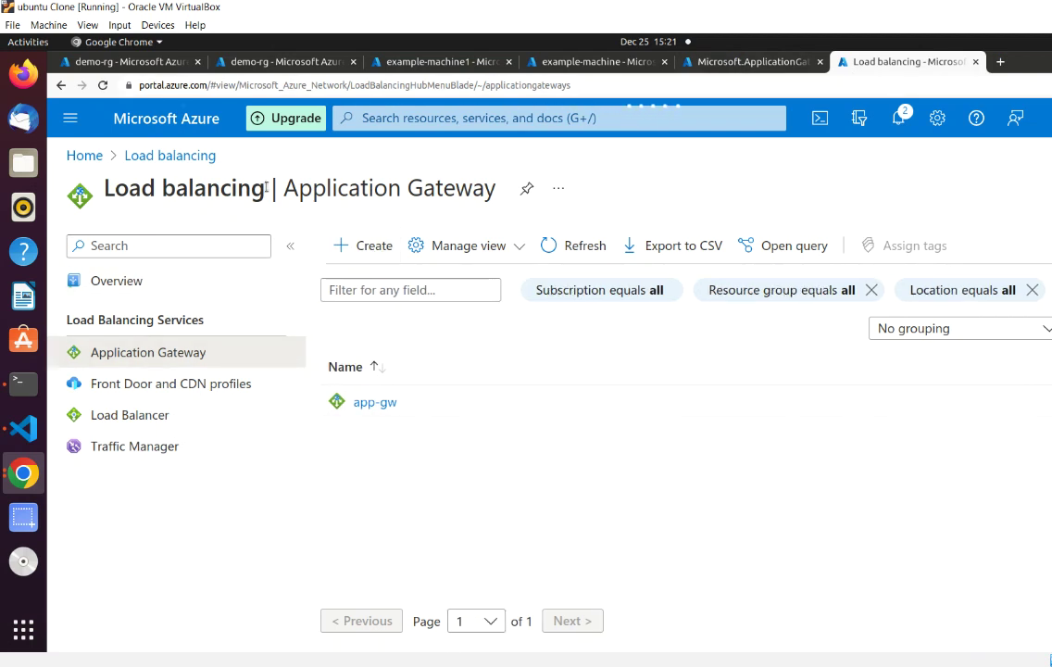
Search the portal for "appli" to locate the Application gateways service, and close the search without leaving the creation form.
left_click(386, 119)
type("app")
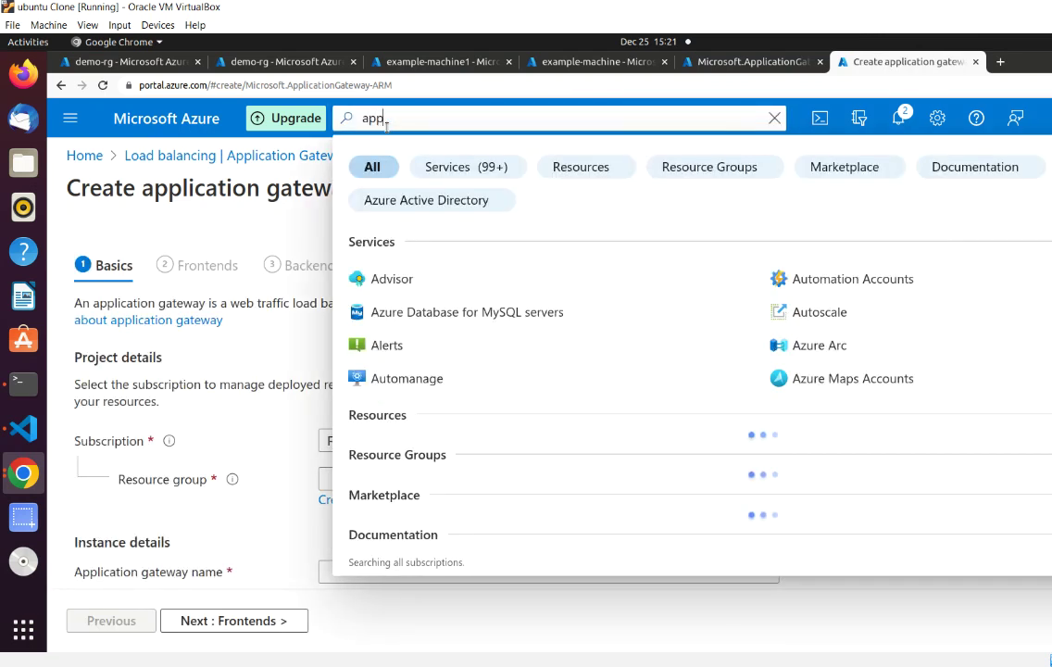
type("l")
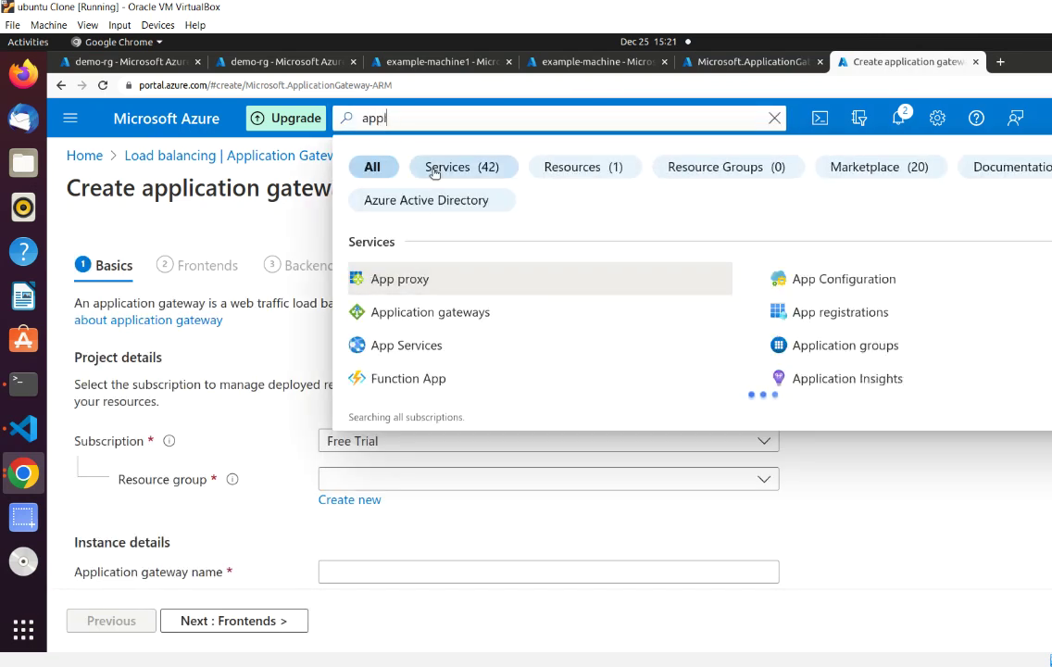
type("i")
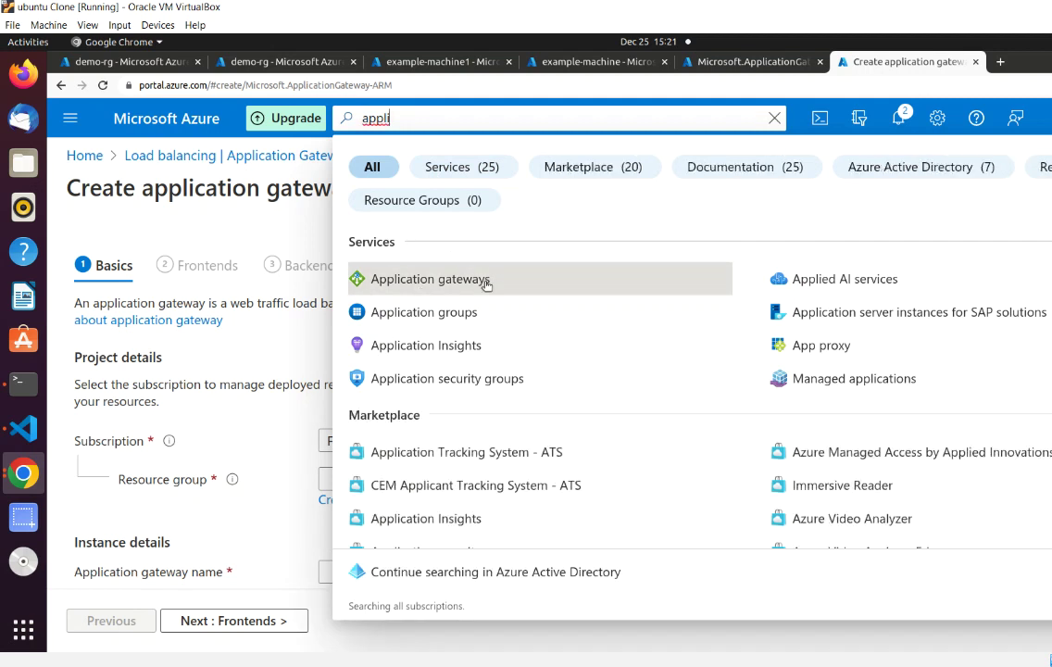
left_click(264, 230)
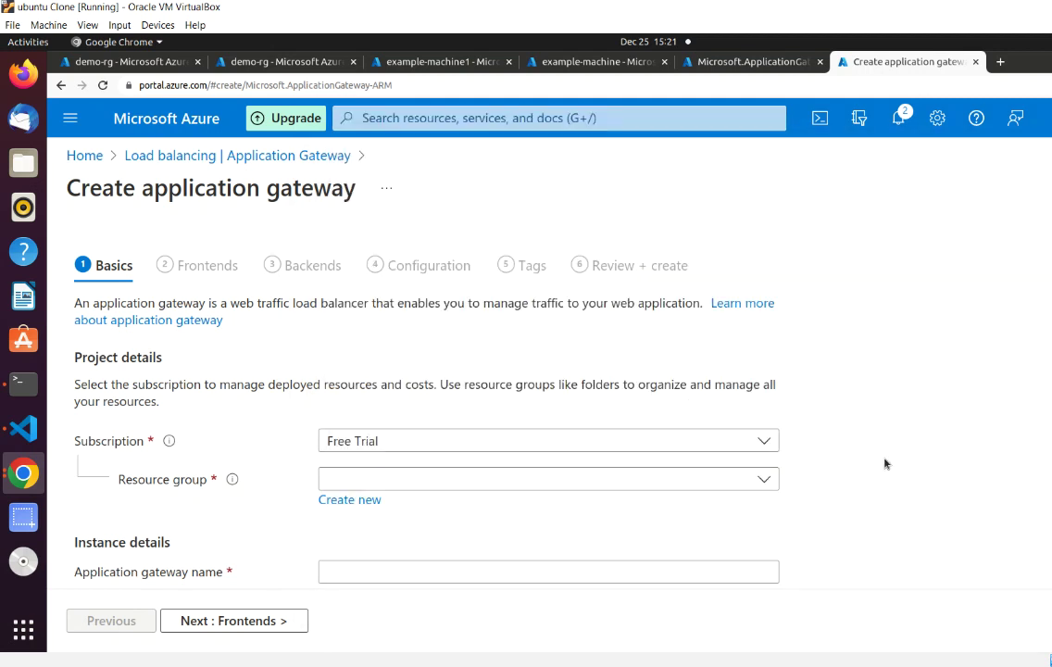
Set the new application gateway's resource group to demo-rg.
scroll(885, 464, "down", 1)
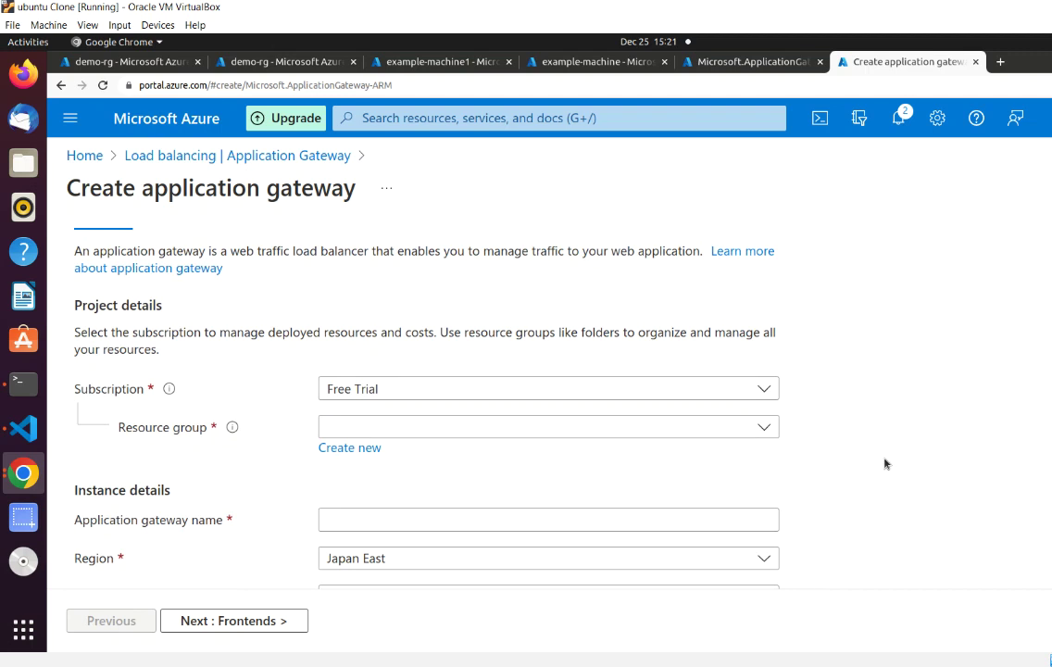
left_click(769, 428)
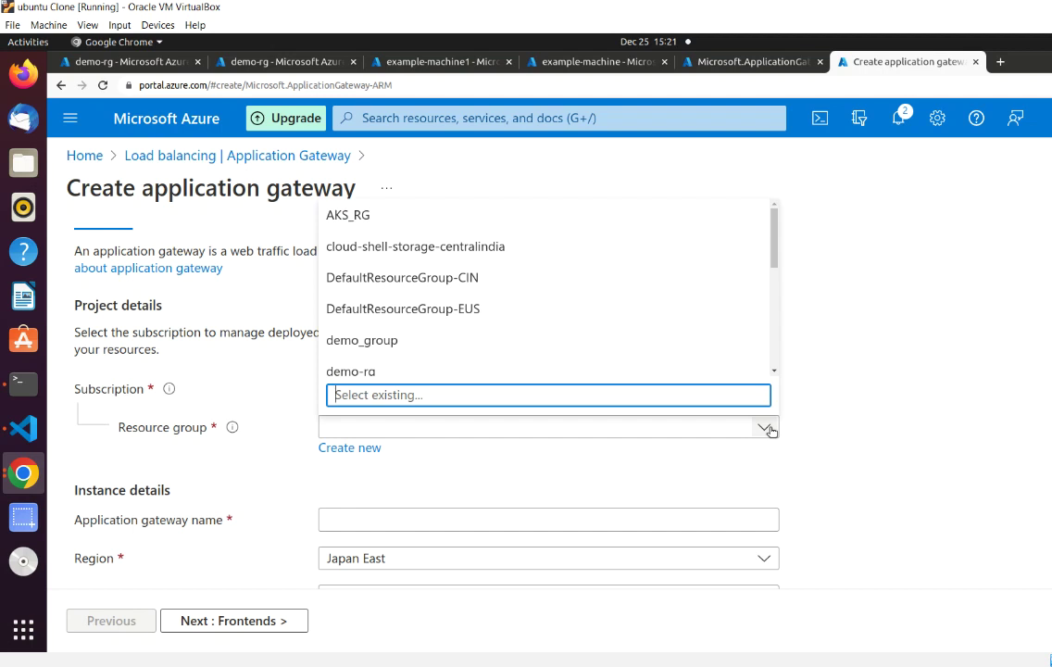
type("de")
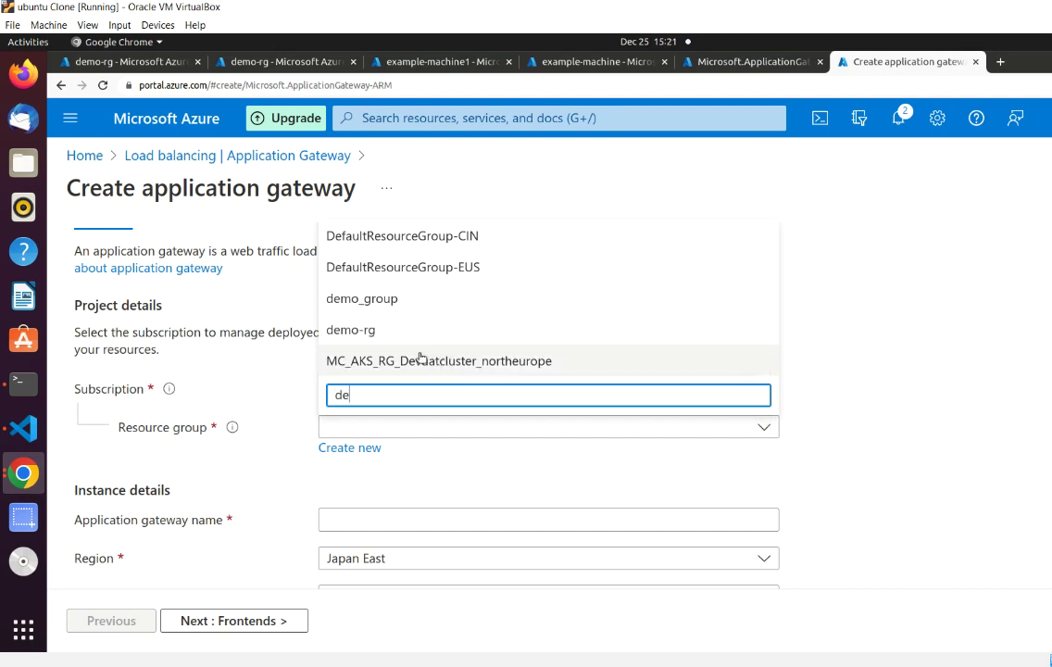
left_click(399, 332)
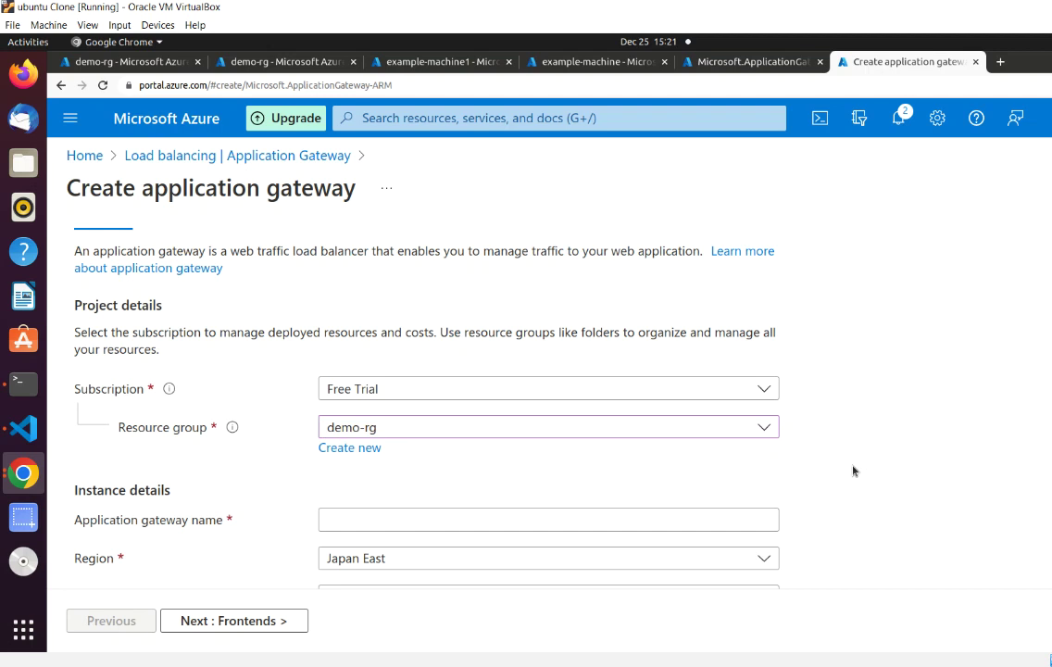
Review the Terraform deployment in Visual Studio Code and the example-machine1 session in Terminal, and return to the gateway form in Chrome.
scroll(853, 470, "down", 3)
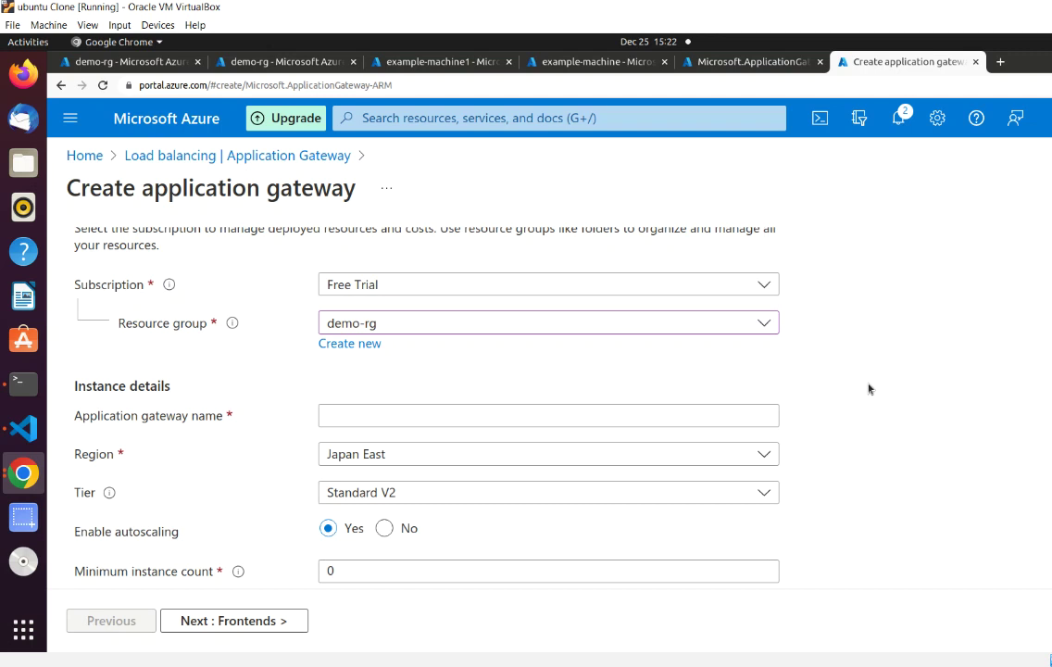
left_click(24, 428)
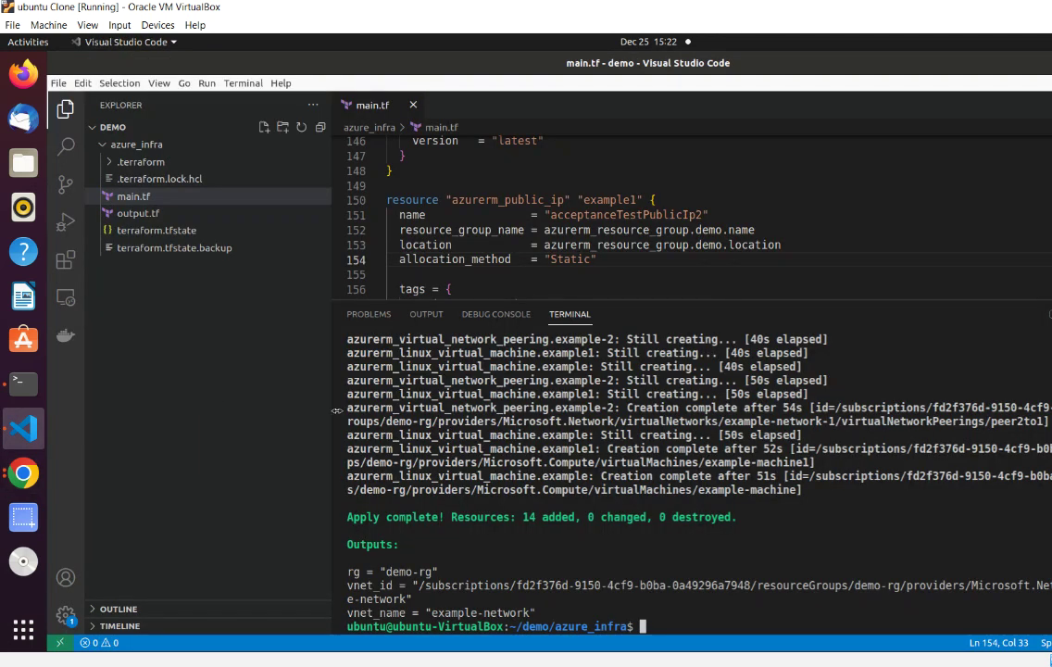
left_click(24, 385)
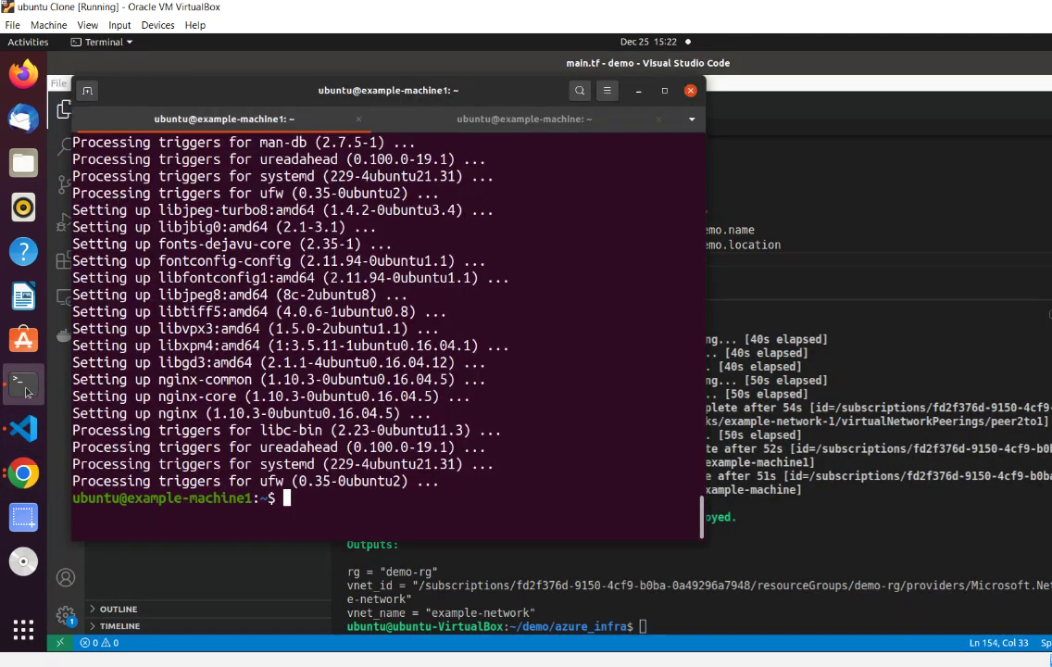
left_click(23, 473)
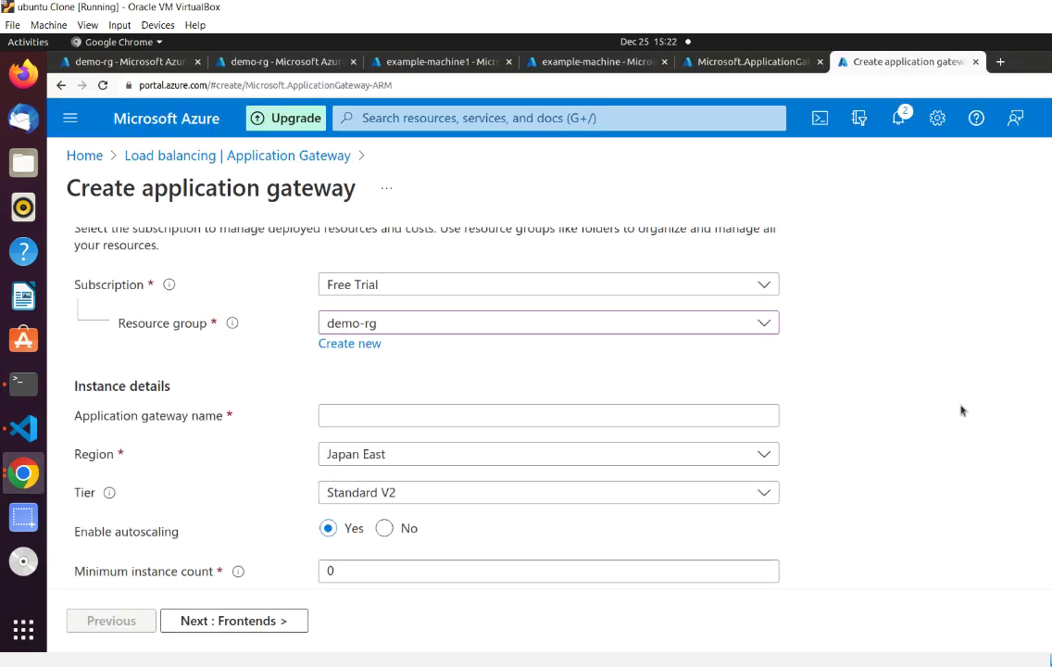
Name the application gateway "app-gew-demo1" in the instance details.
scroll(962, 411, "down", 1)
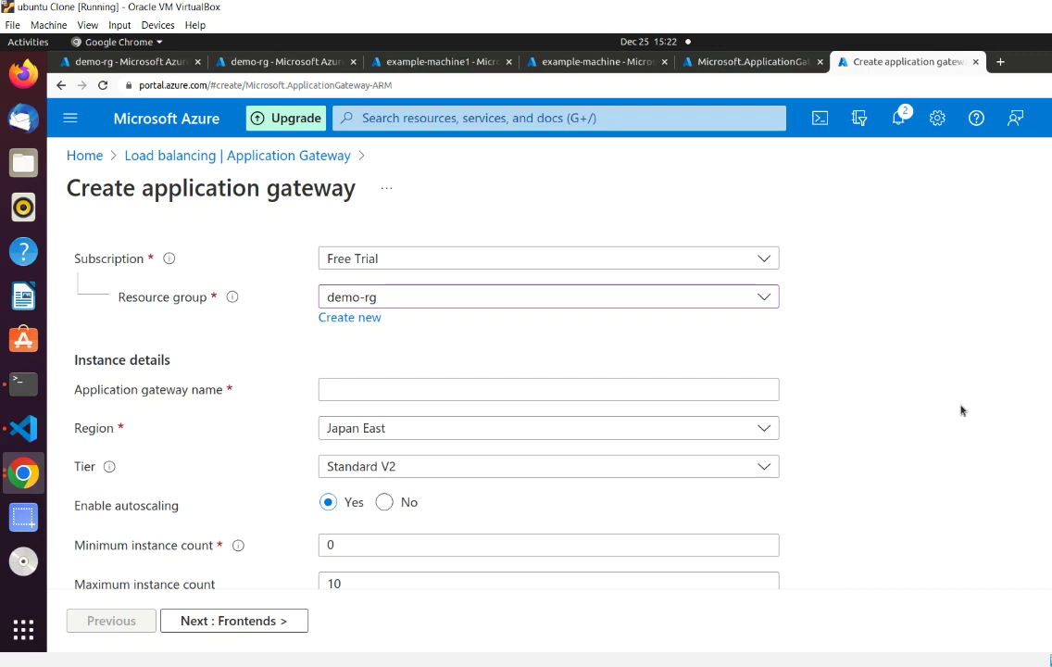
left_click(697, 382)
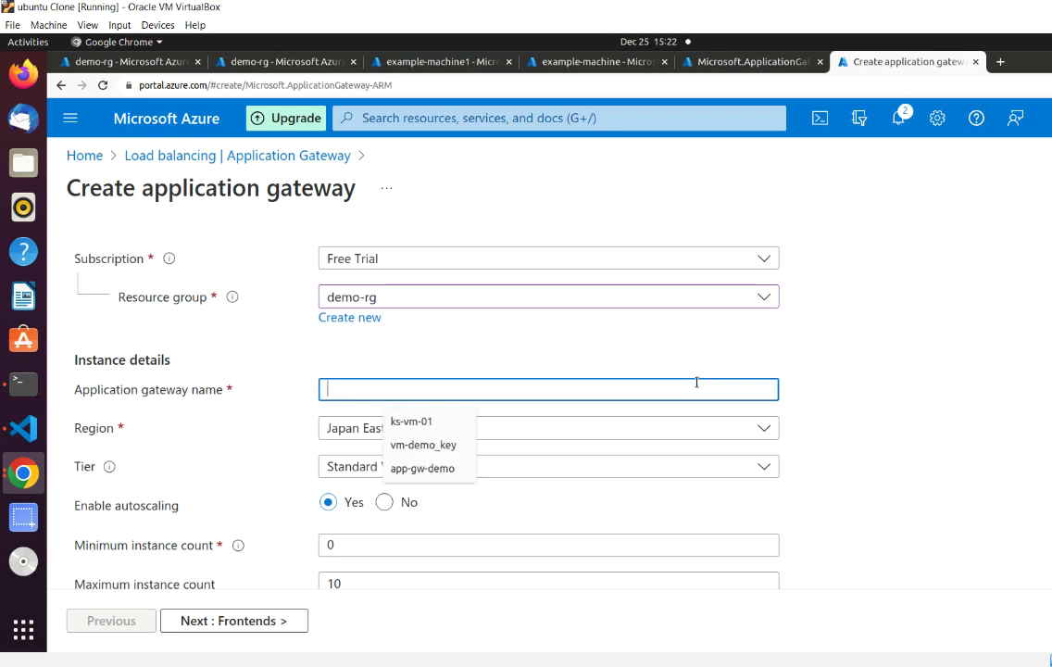
left_click(870, 379)
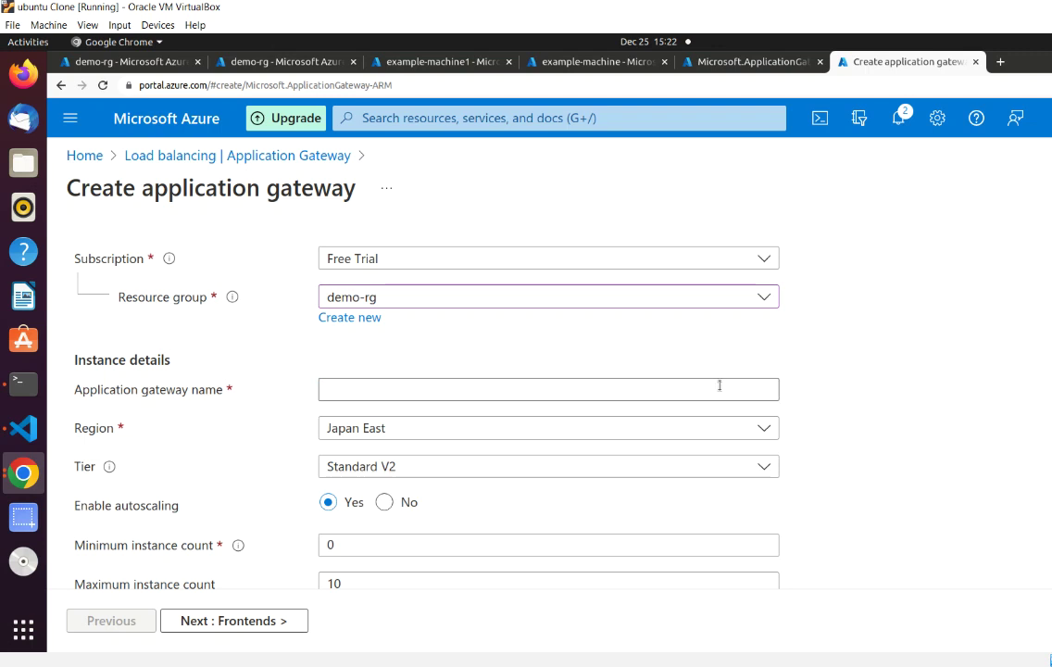
scroll(861, 402, "up", 3)
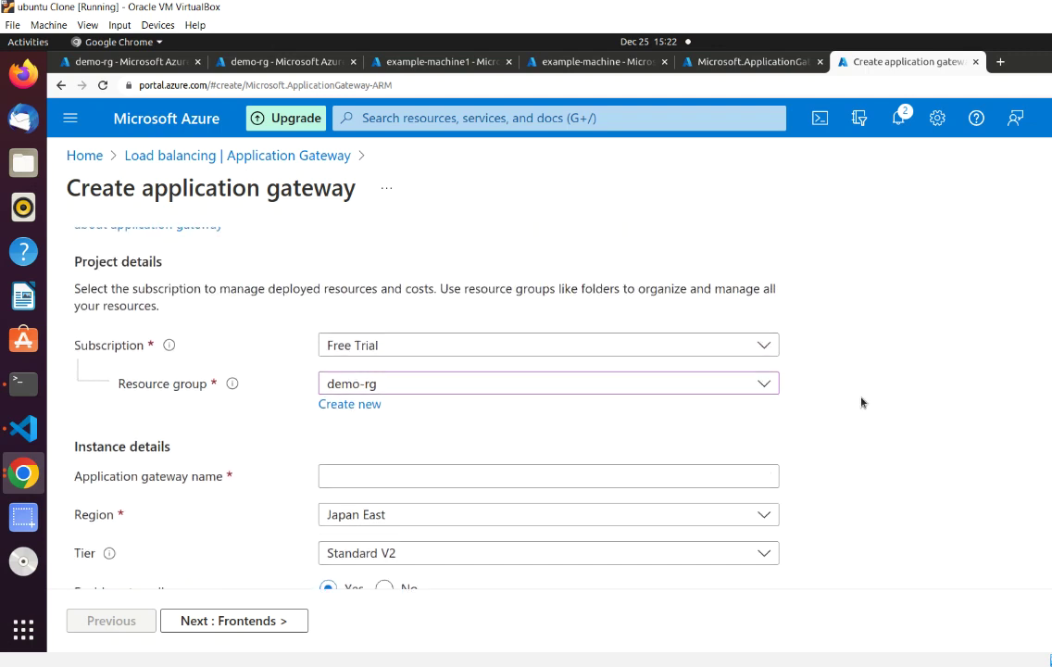
scroll(861, 402, "down", 3)
left_click(627, 360)
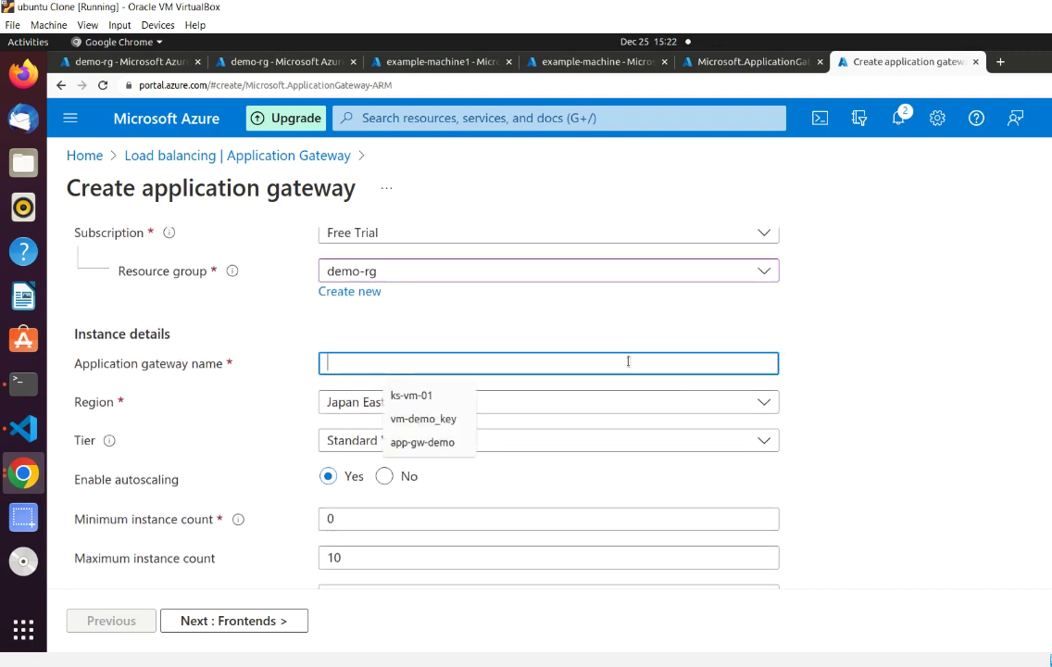
type("app")
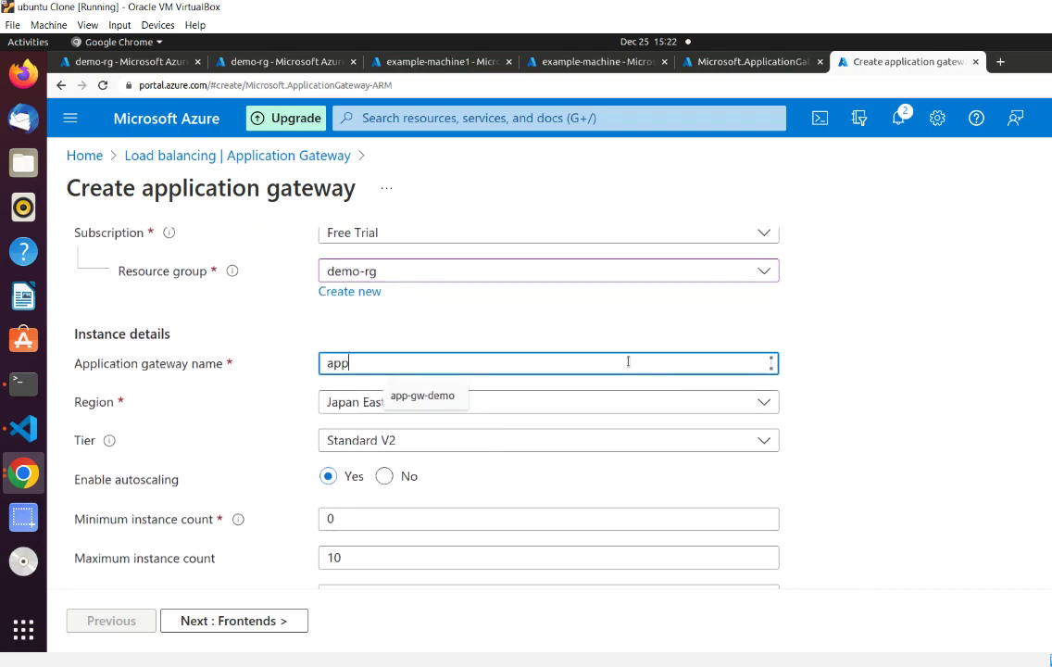
type("-gew-")
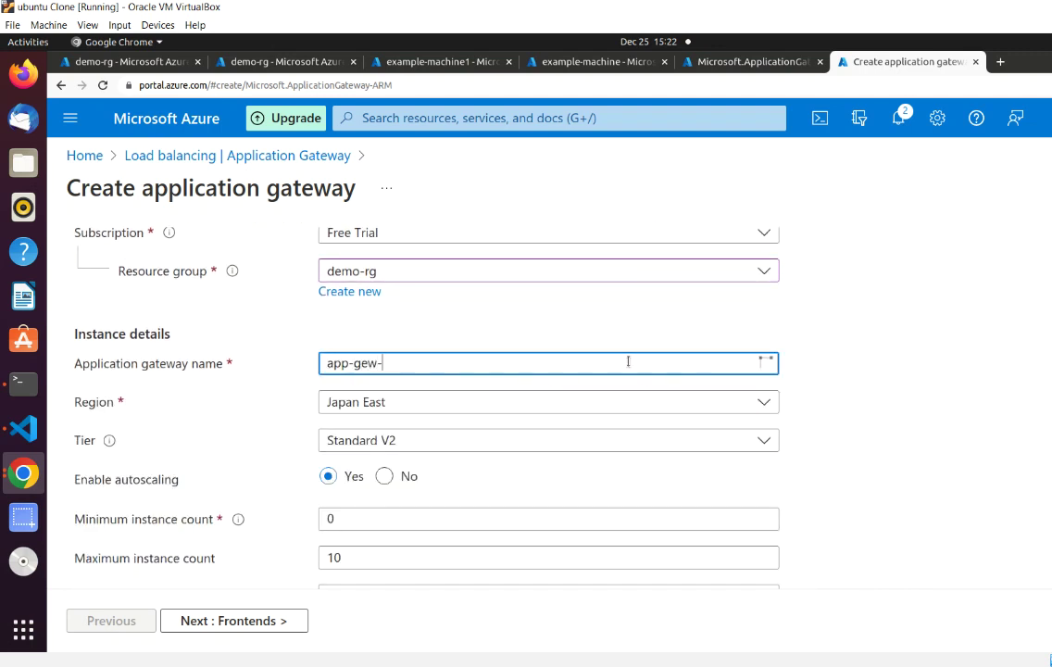
type("demo1")
left_click(903, 424)
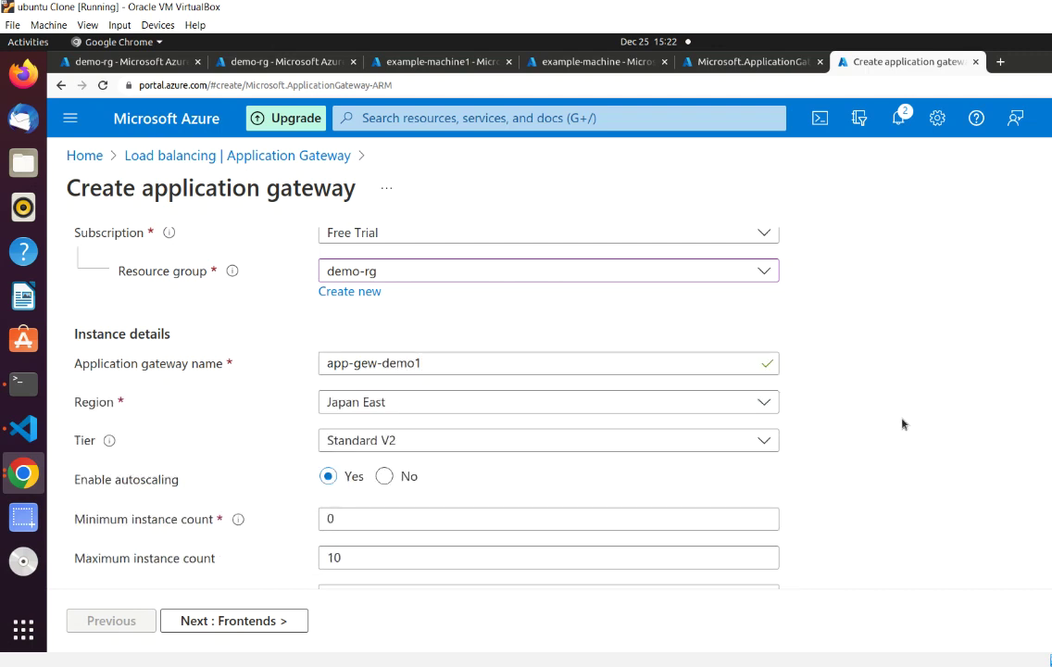
Set the application gateway's region to Qatar Central.
scroll(904, 424, "down", 1)
left_click(746, 383)
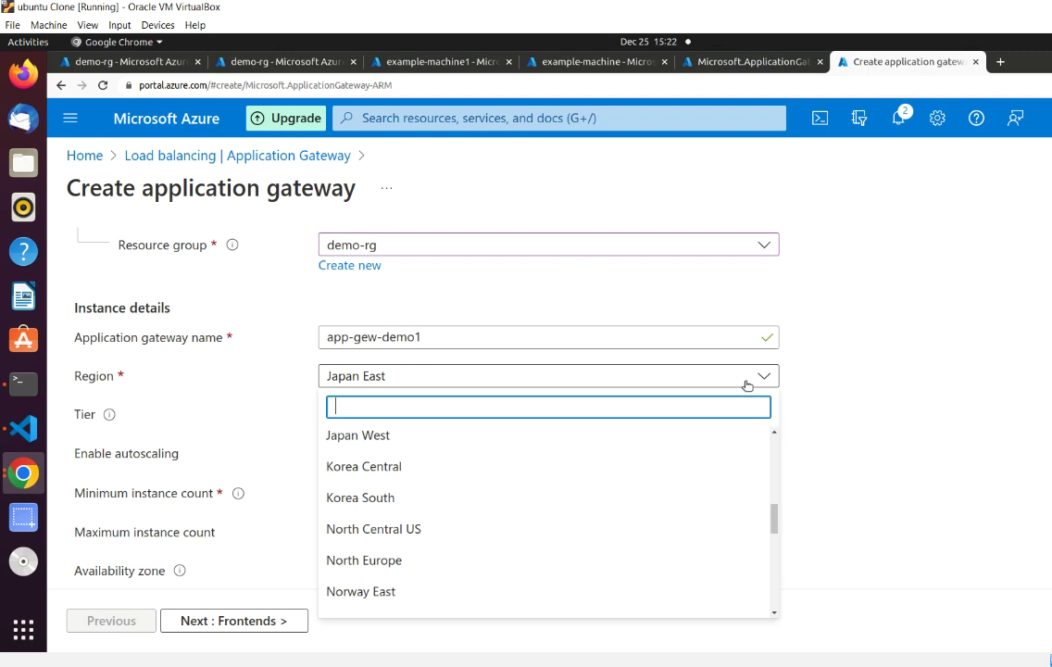
type("a")
key("BackSpace")
type("q")
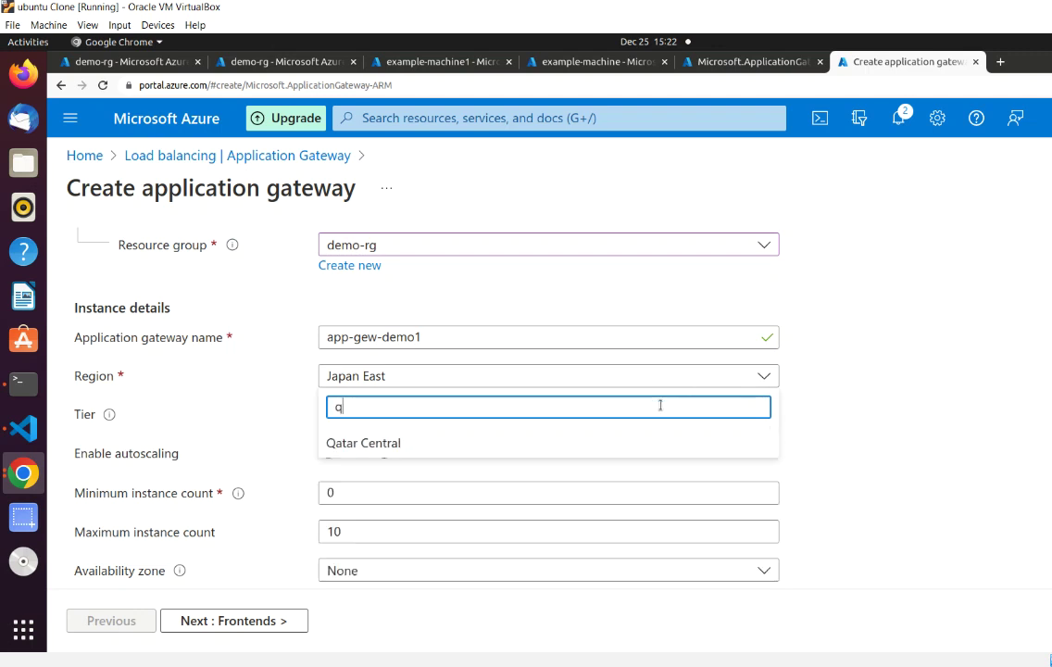
type("a")
left_click(524, 439)
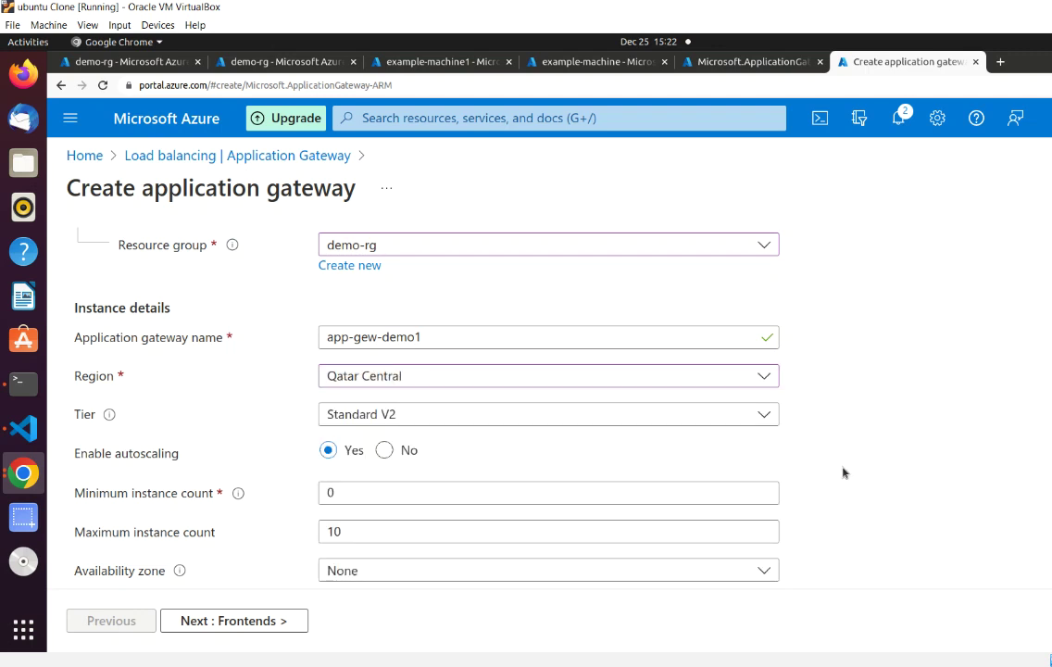
Check the tier explanation and set the application gateway's tier to Standard.
scroll(843, 472, "down", 3)
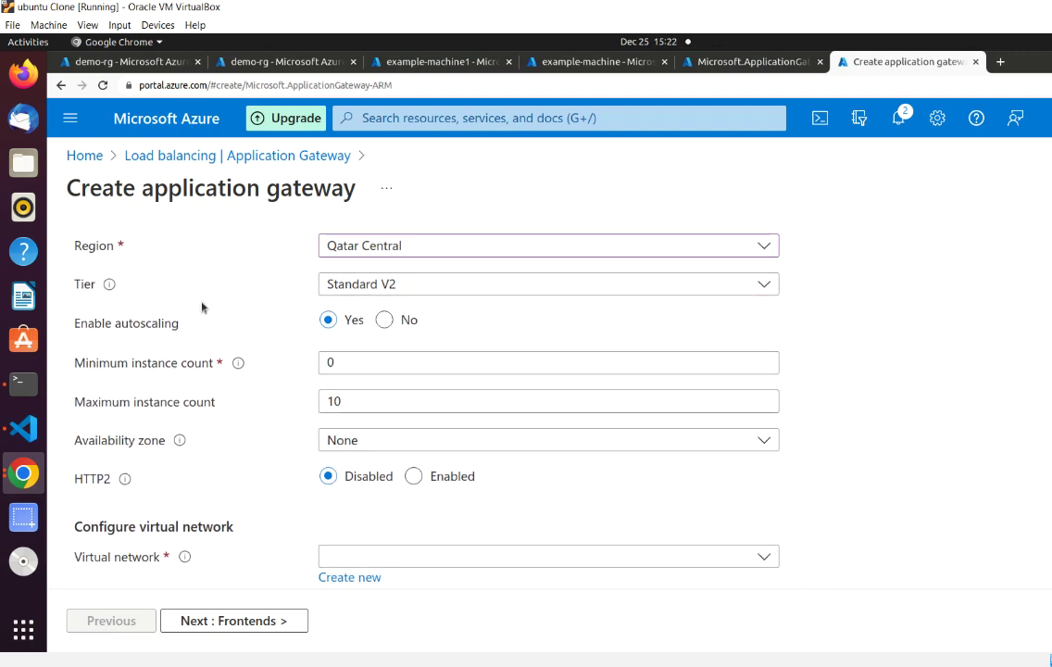
mouse_move(110, 289)
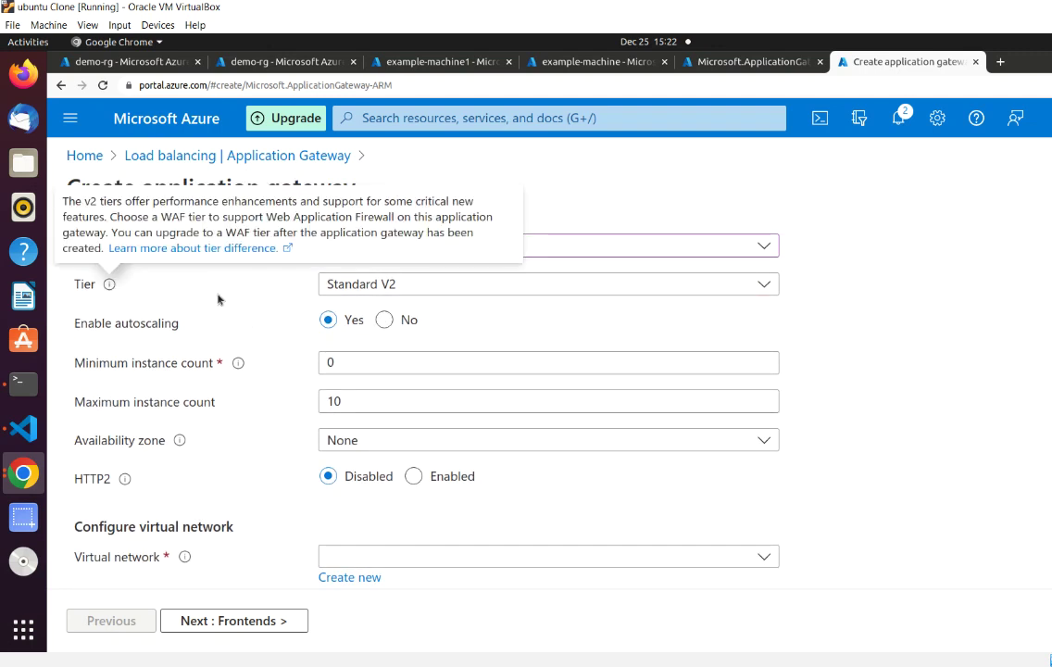
left_click(382, 285)
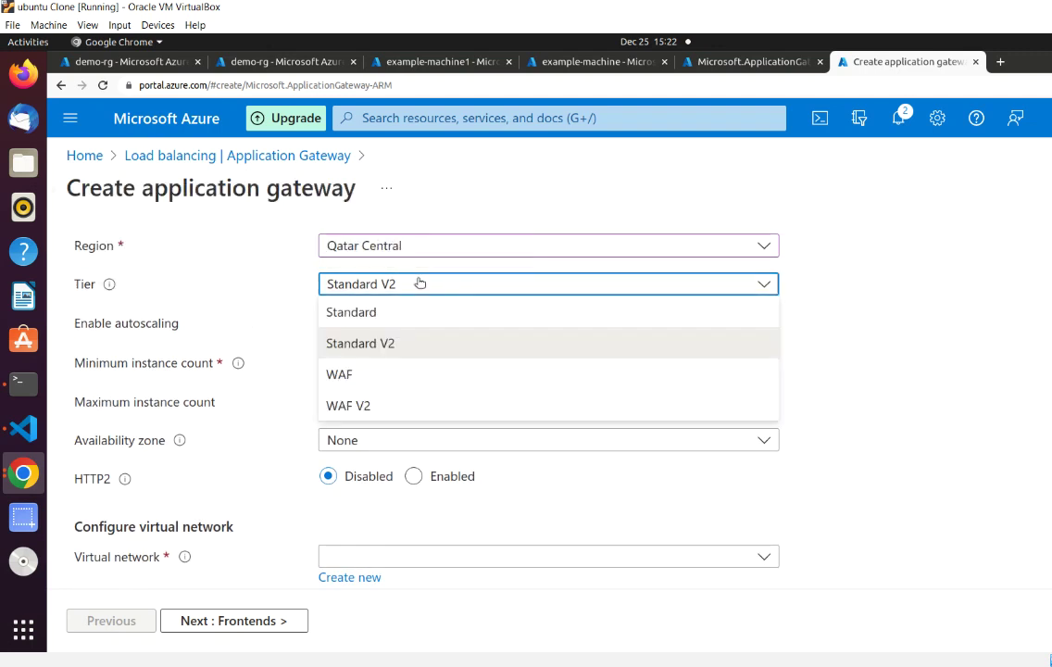
left_click(382, 313)
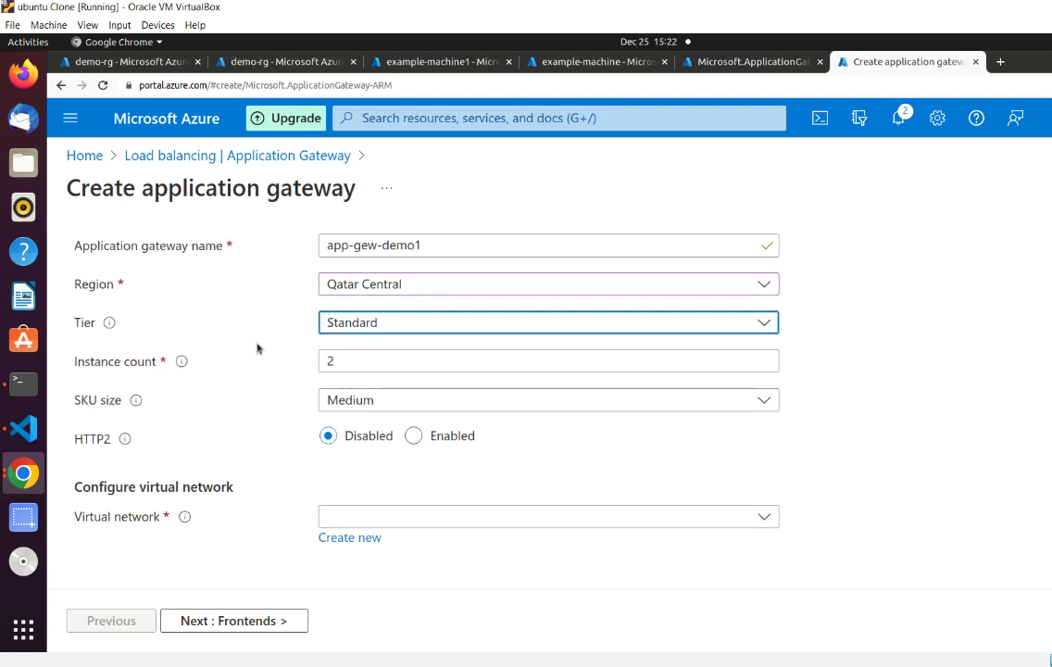
Switch the gateway's tier to Standard V2 to compare its options, and set it back to Standard.
left_click(377, 326)
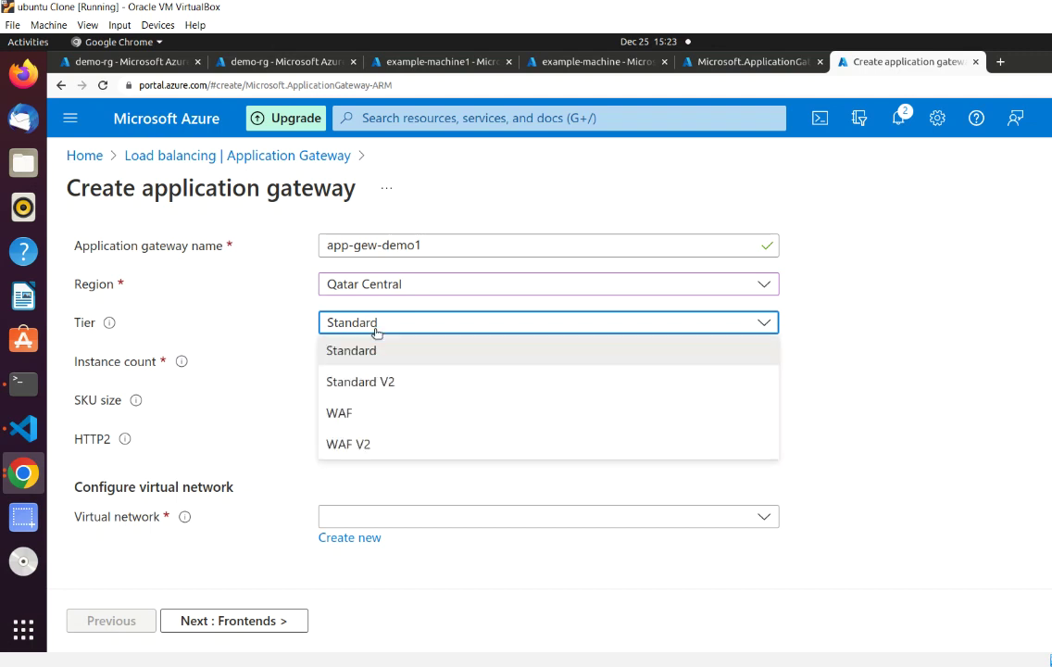
left_click(378, 380)
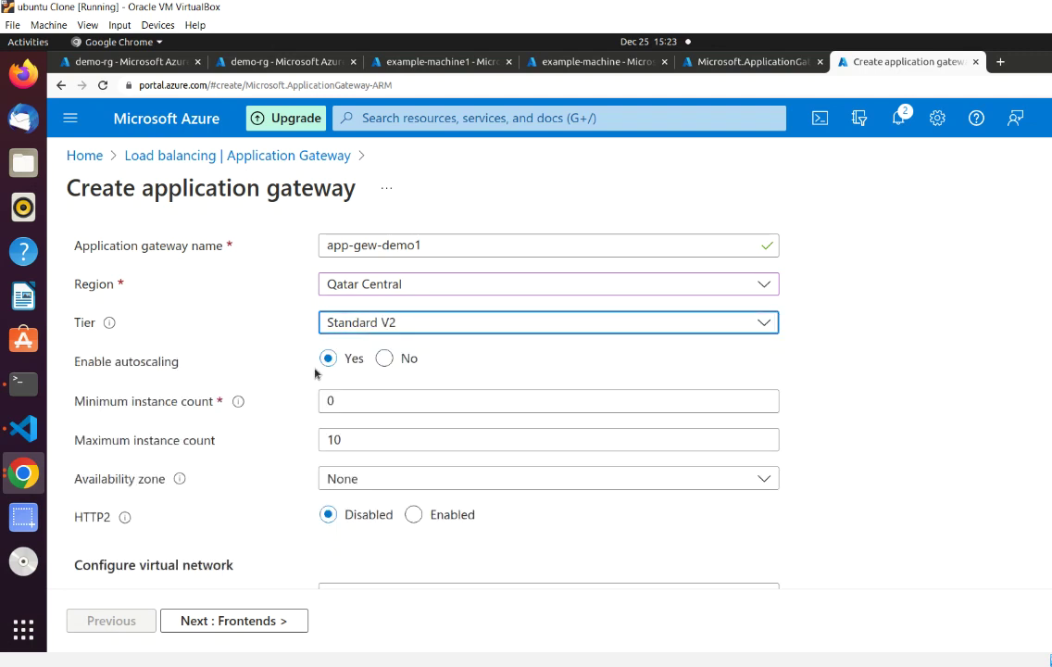
left_click(359, 335)
left_click(355, 367)
left_click(361, 322)
left_click(372, 350)
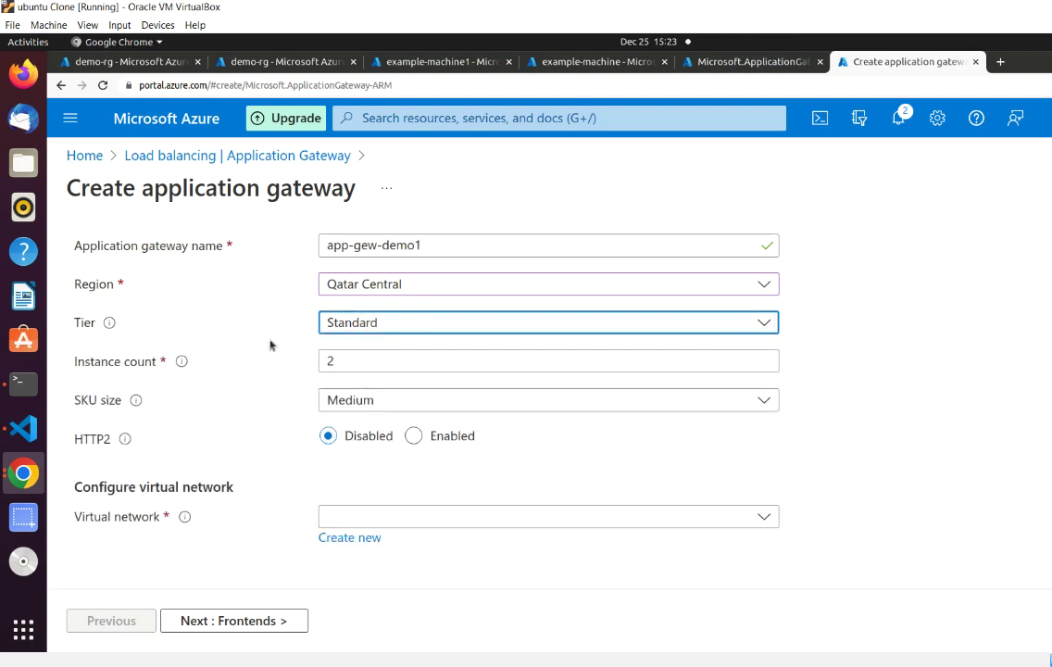
Try the WAF tier for the application gateway with WAF status enabled.
left_click(369, 325)
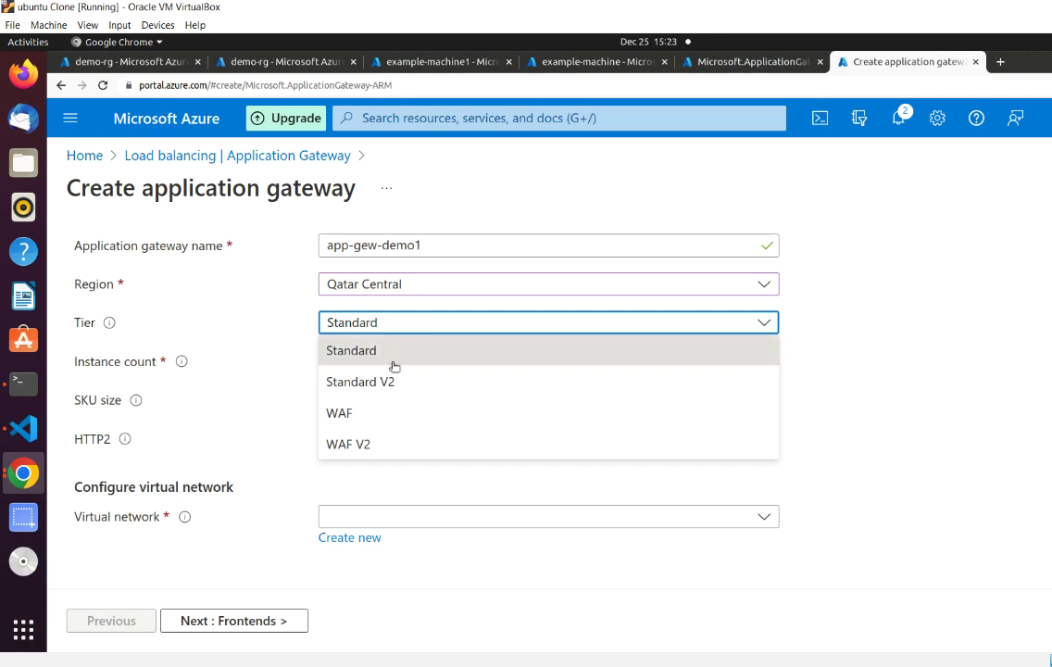
left_click(364, 418)
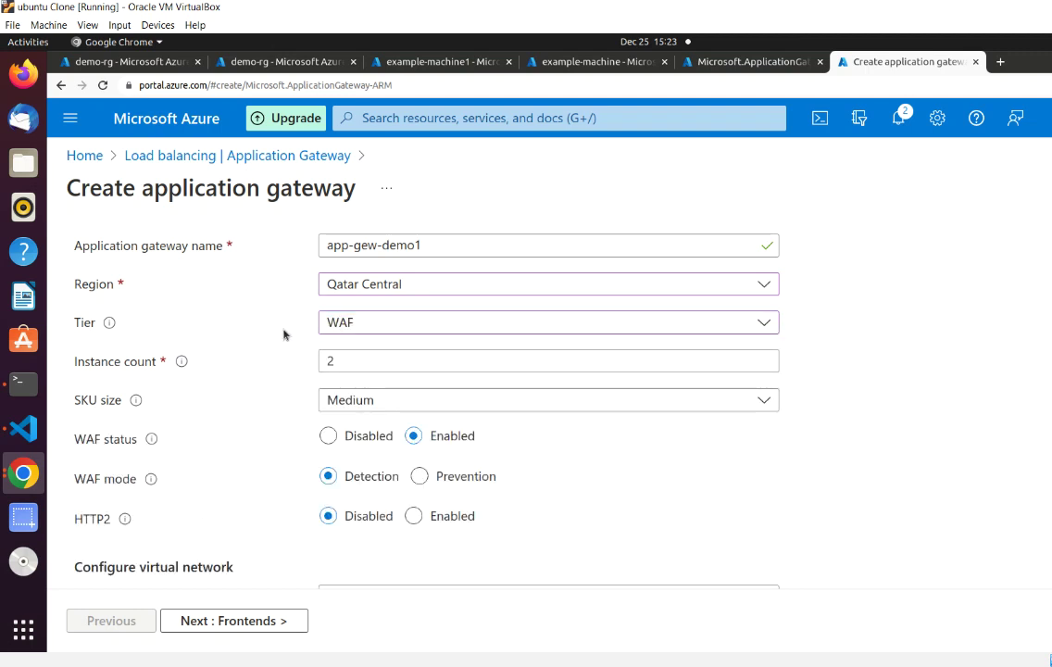
left_click(414, 435)
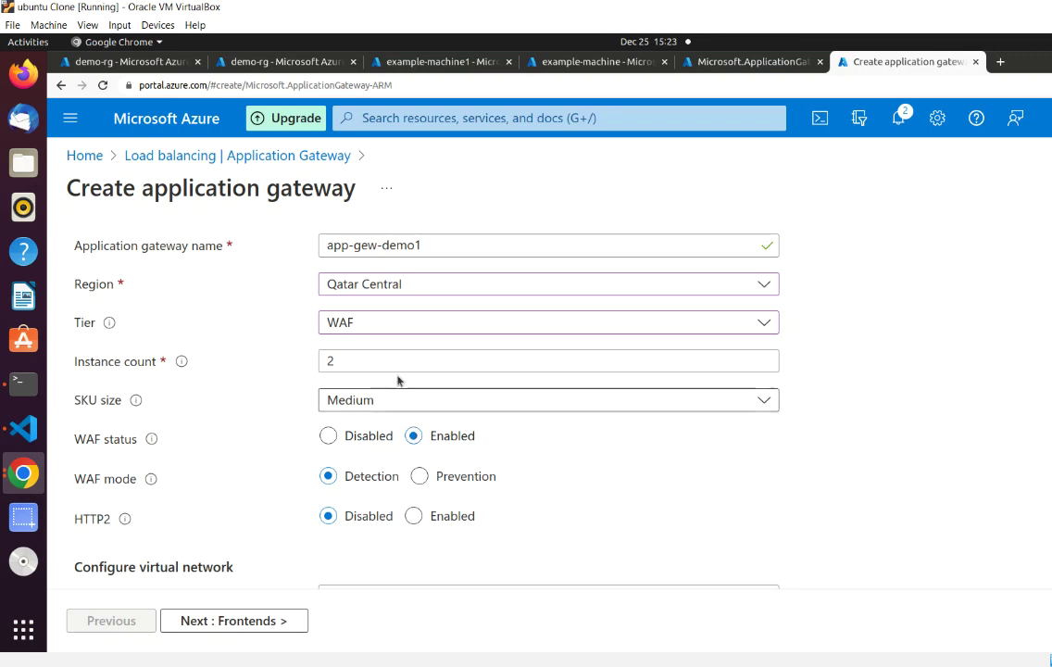
Set the gateway's tier to WAF V2 with autoscaling turned off and an instance count of 1.
left_click(363, 325)
left_click(353, 445)
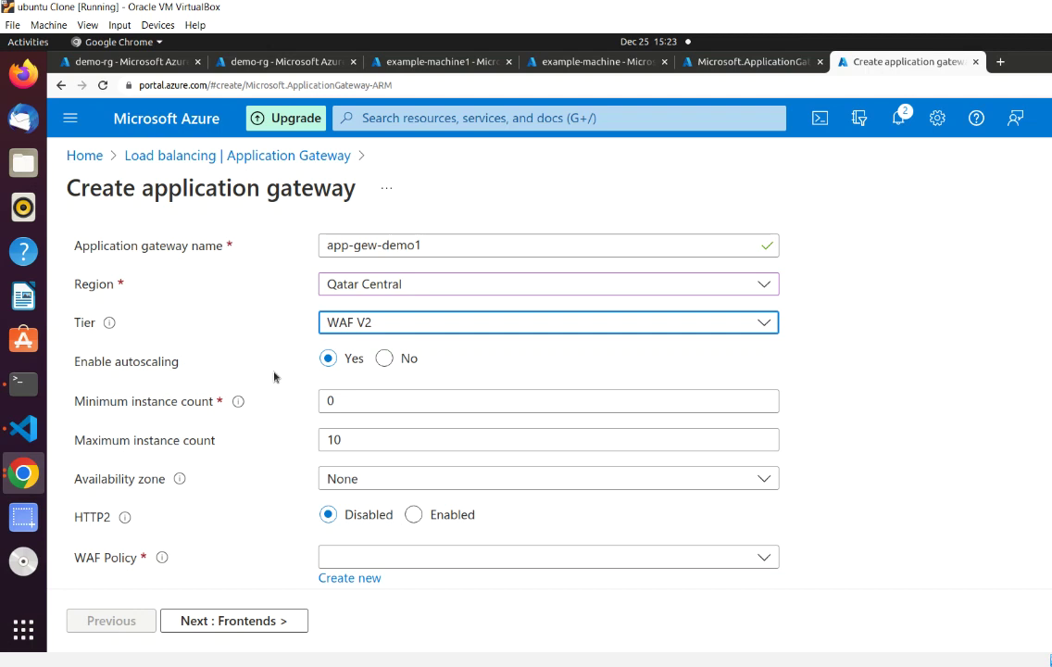
left_click(384, 358)
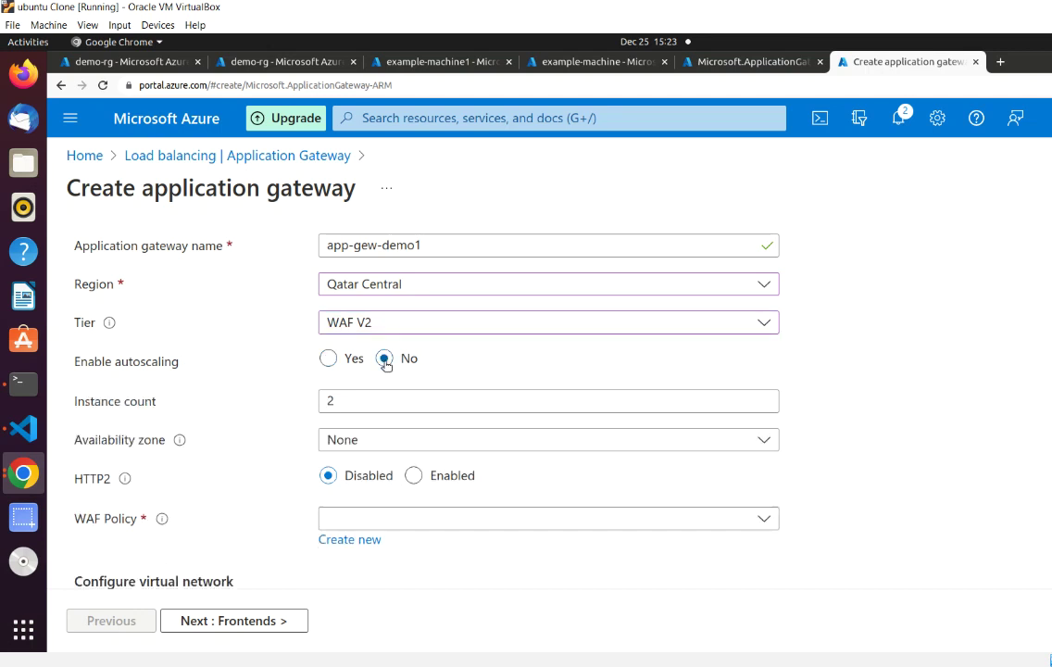
left_click(342, 404)
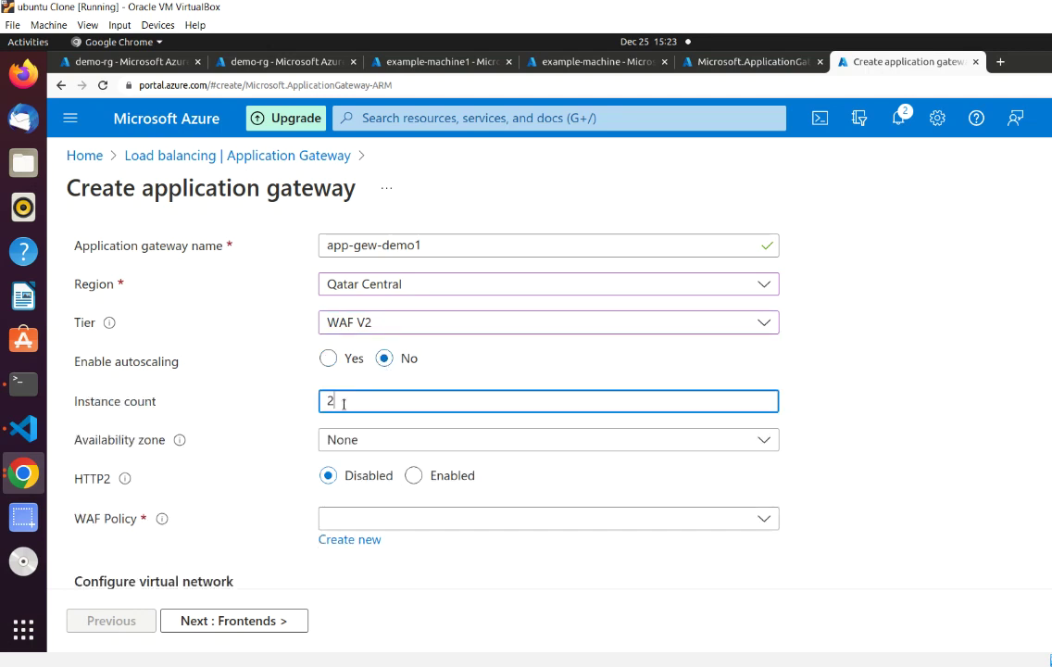
key("BackSpace")
type("1")
left_click(255, 409)
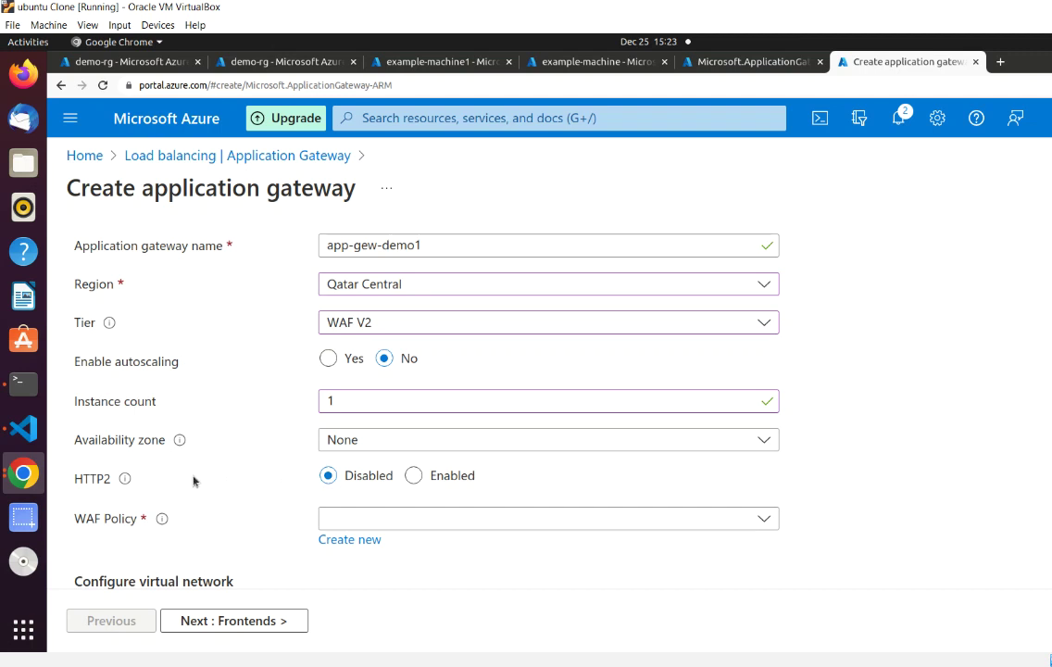
Check the HTTP2 explanation and create a new Web Application Firewall policy named "app" for the gateway.
mouse_move(126, 481)
scroll(876, 473, "down", 2)
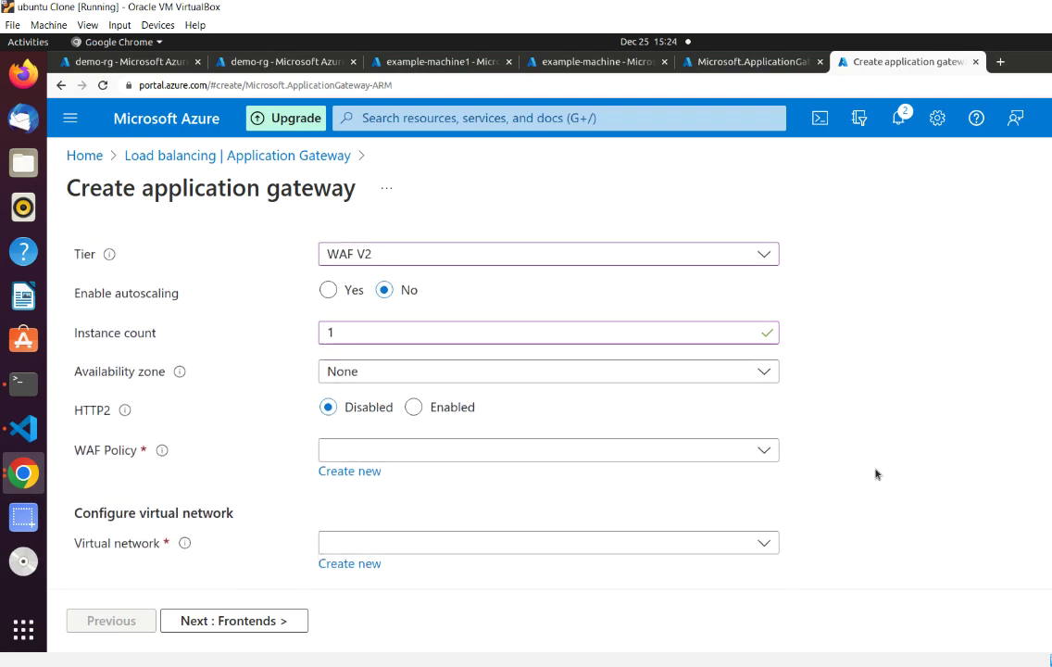
left_click(679, 445)
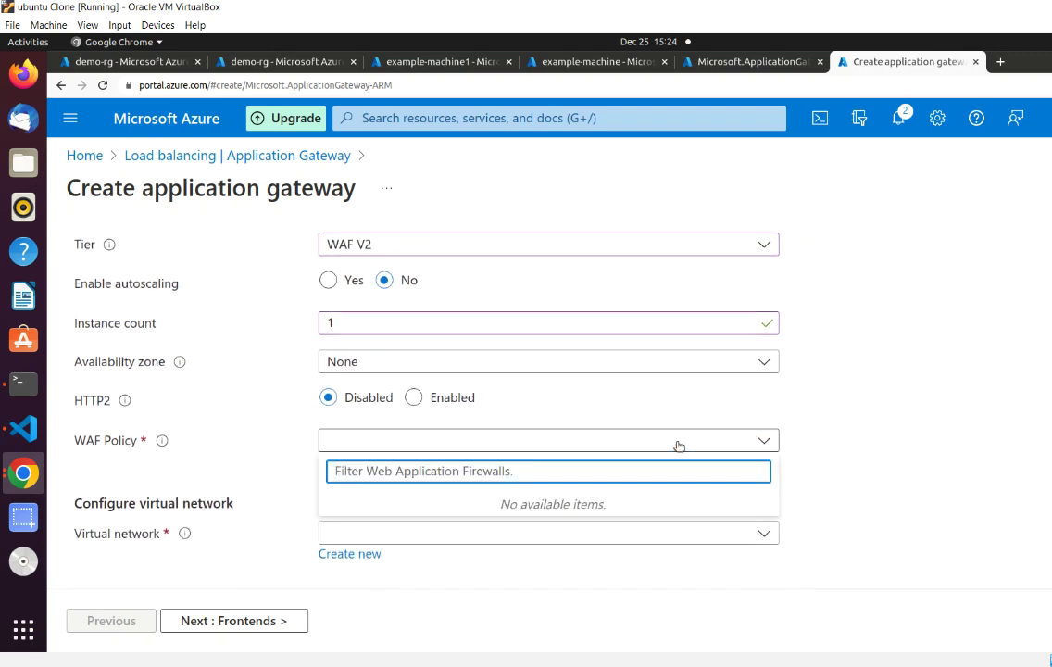
left_click(787, 439)
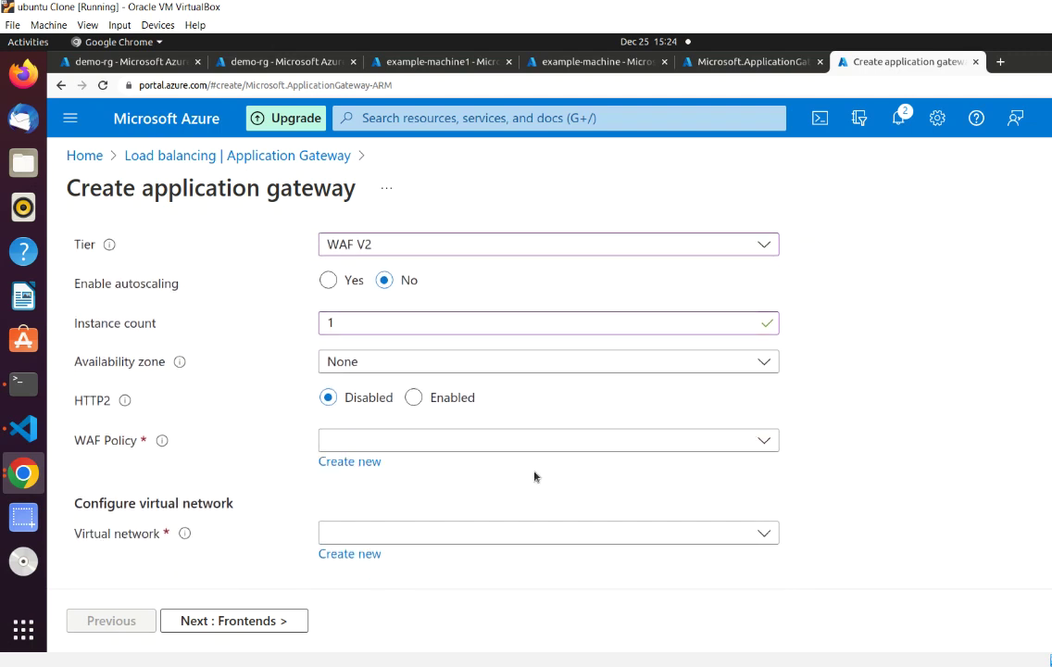
left_click(357, 466)
left_click(525, 301)
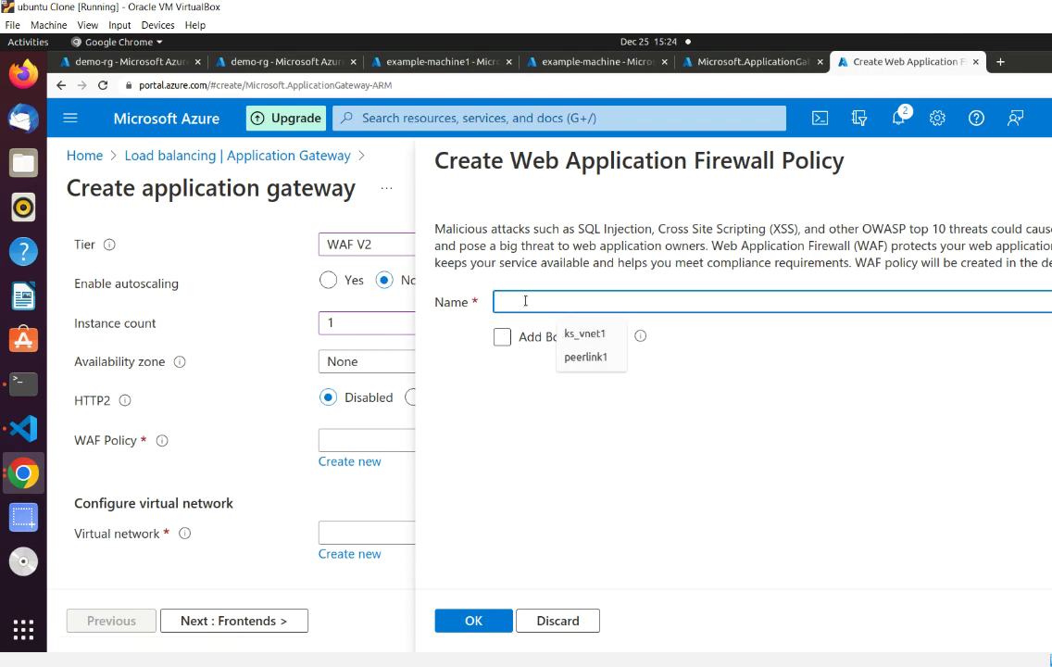
type("app")
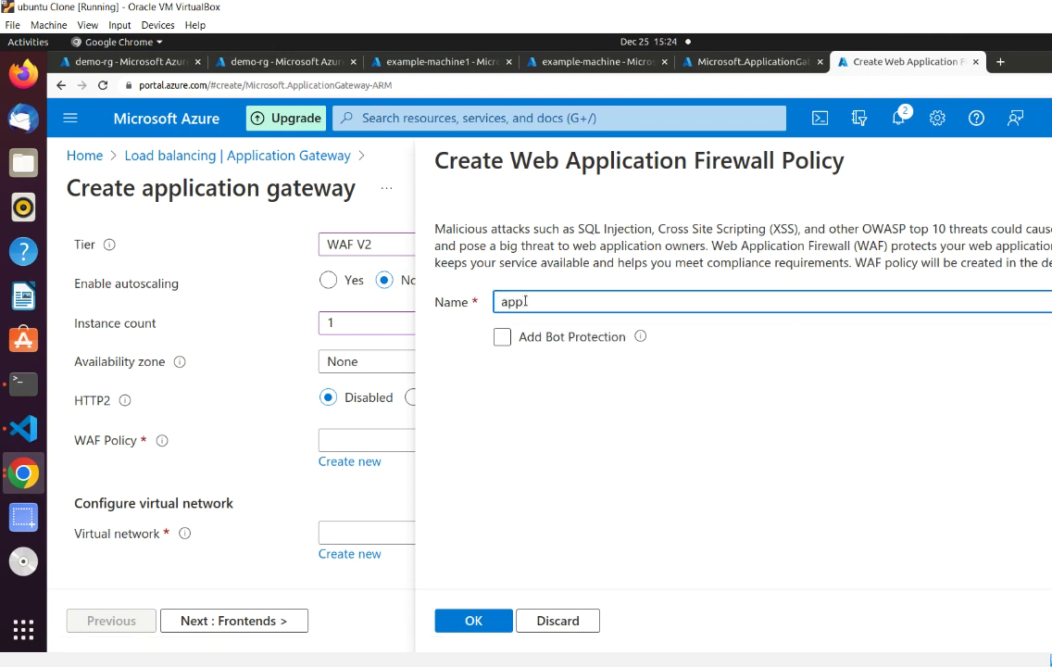
left_click(488, 614)
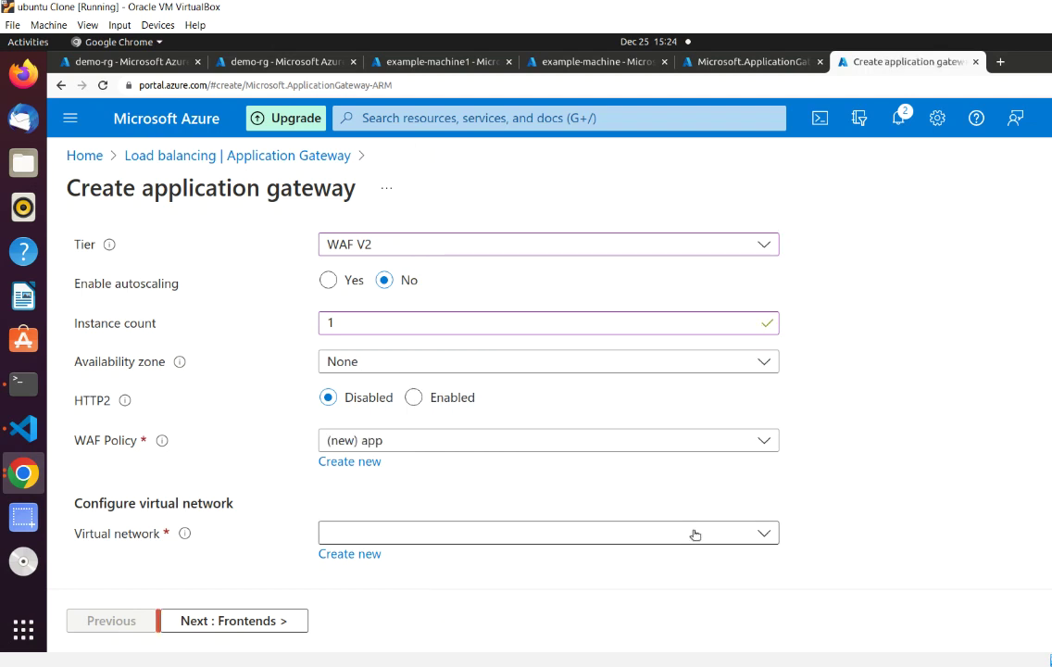
Check which virtual networks are available to the gateway and look through the list of regions.
left_click(757, 534)
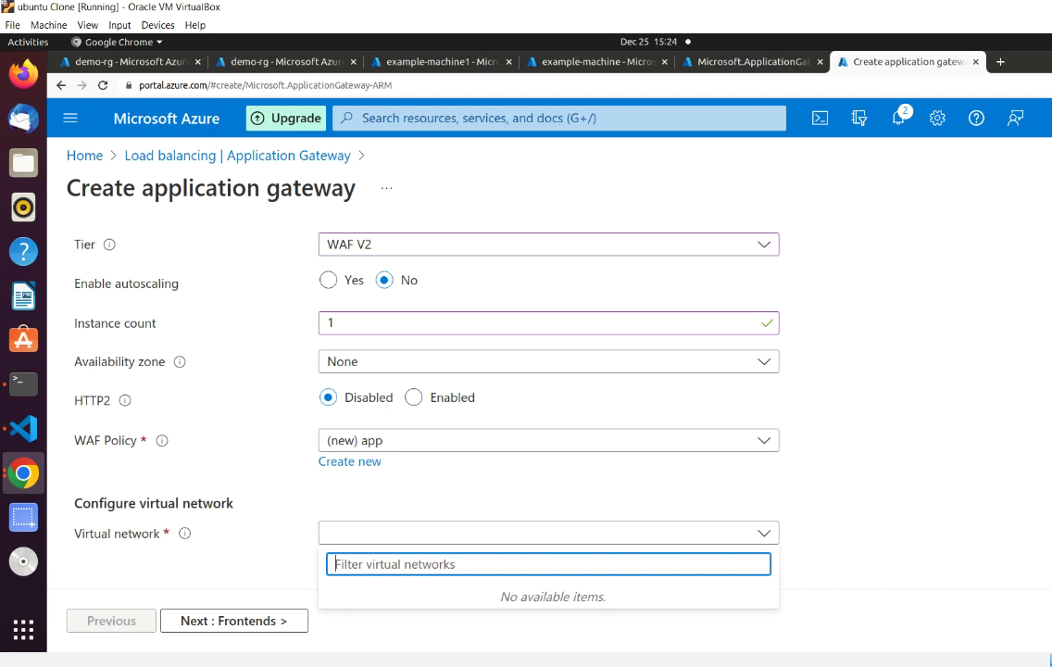
scroll(773, 514, "down", 1)
left_click(765, 518)
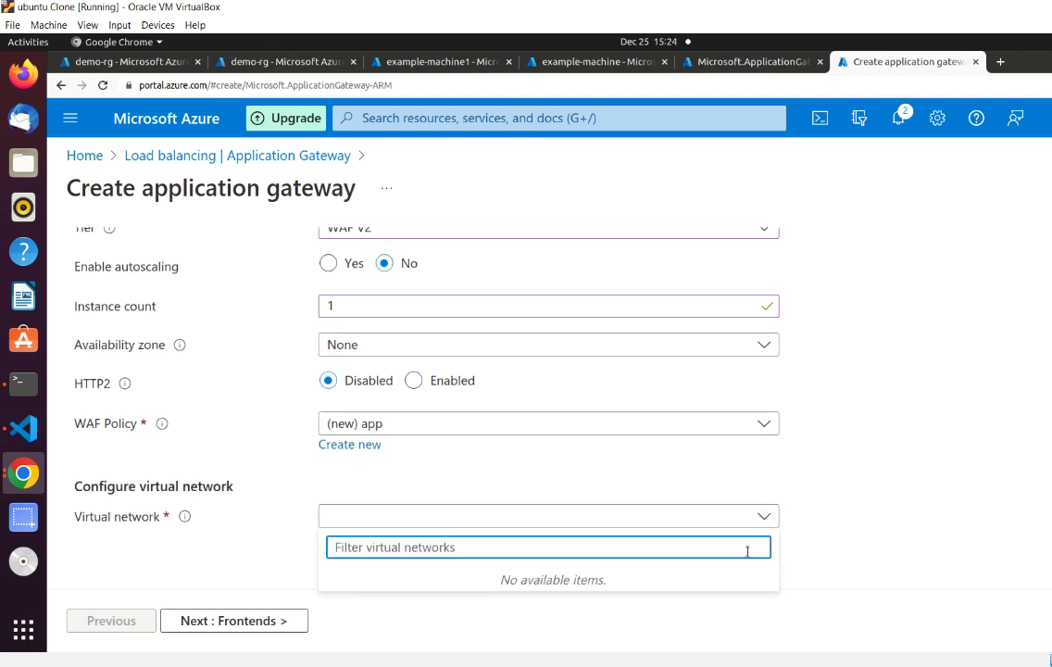
left_click(794, 484)
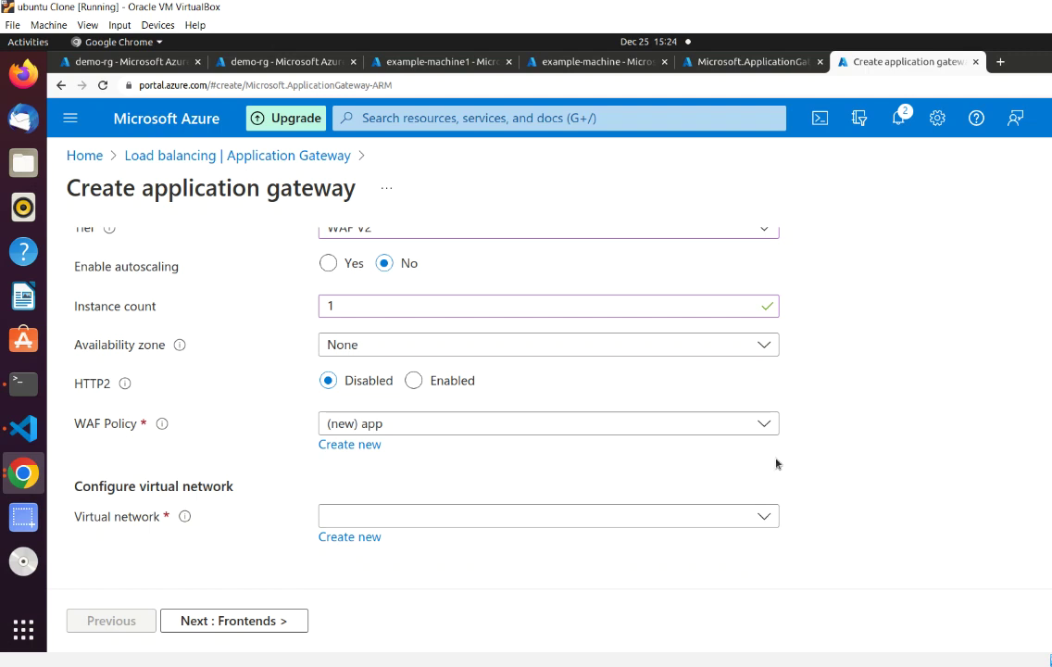
scroll(832, 461, "up", 3)
scroll(832, 460, "up", 1)
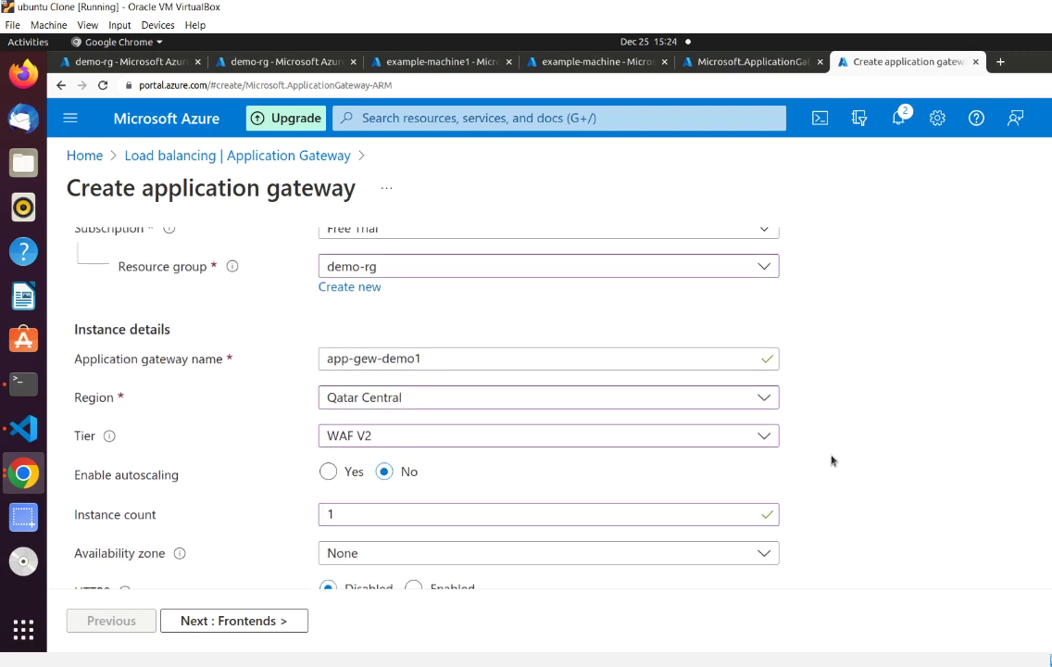
left_click(630, 400)
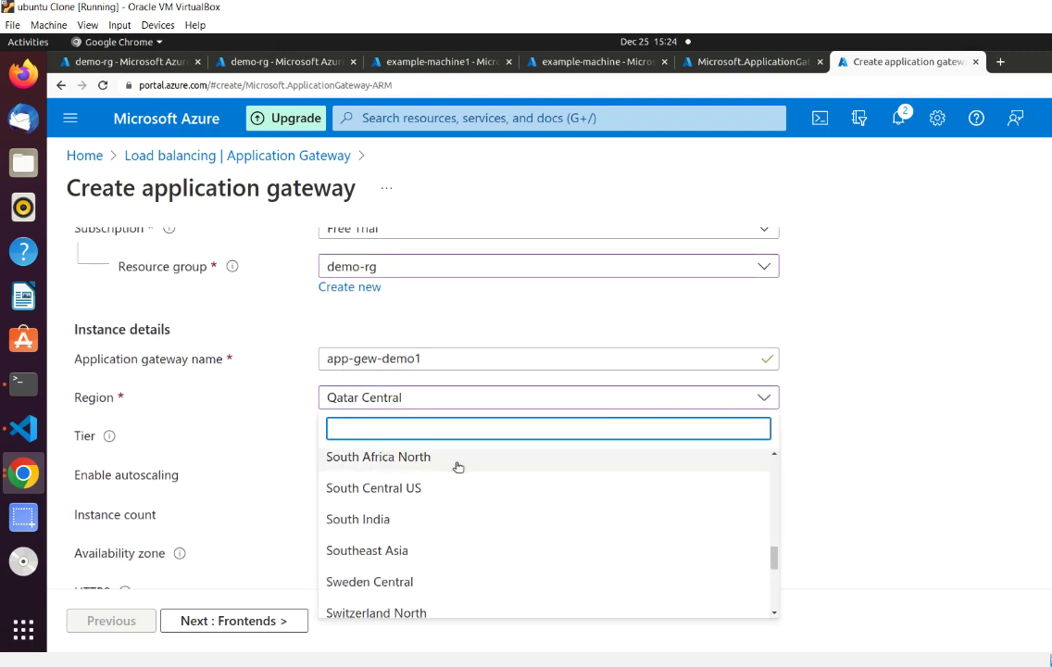
left_click(776, 583)
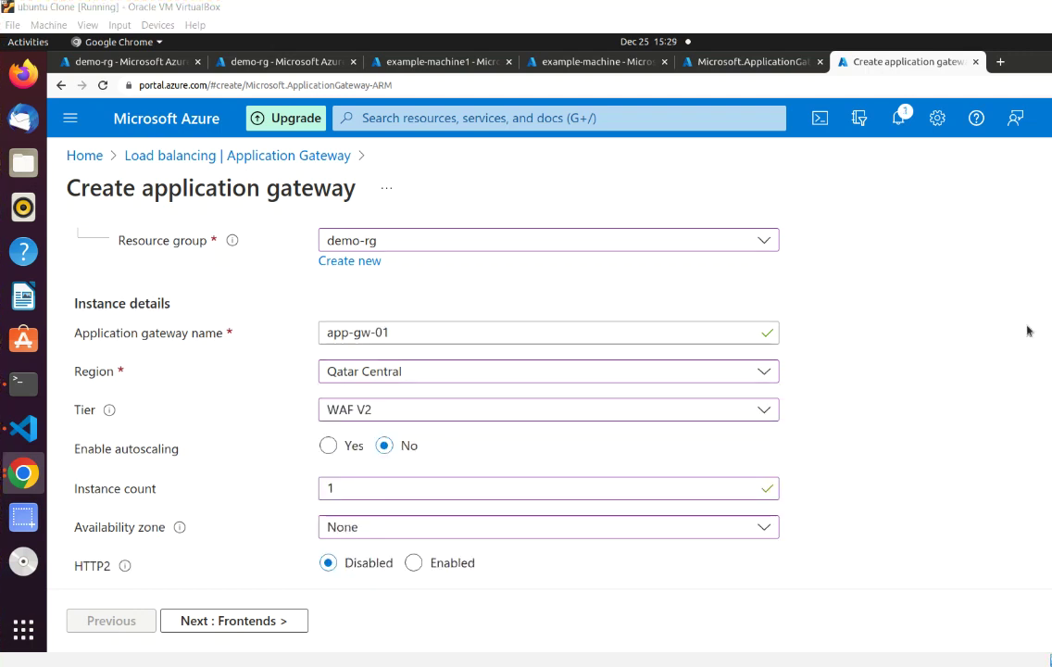
Check the virtual networks available for gateway app-gw-01 in the Qatar Central region.
scroll(915, 525, "down", 2)
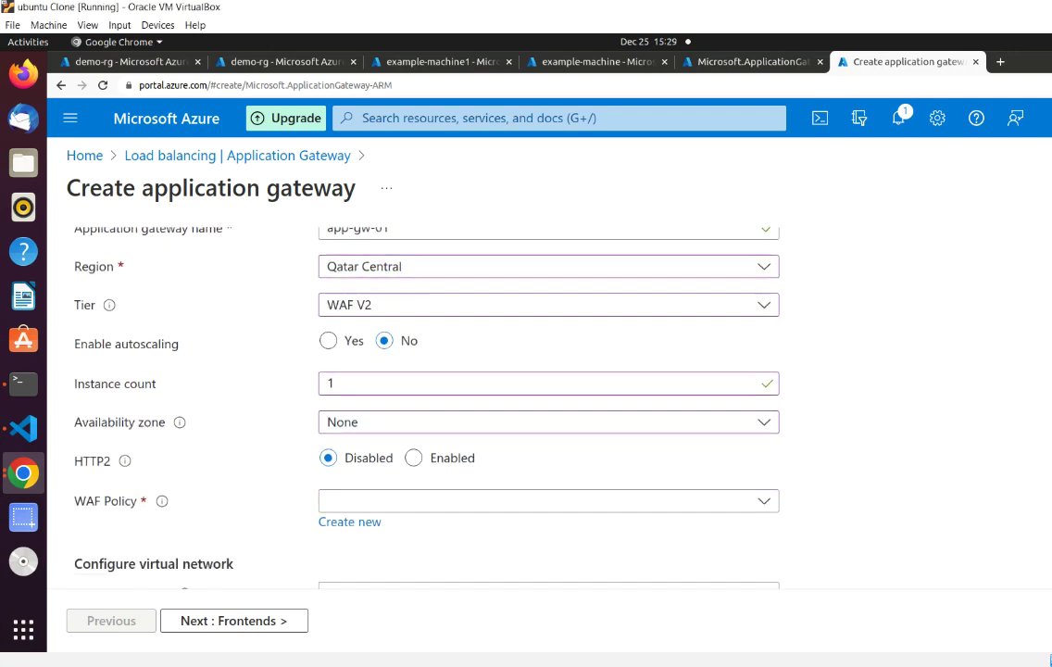
left_click(765, 515)
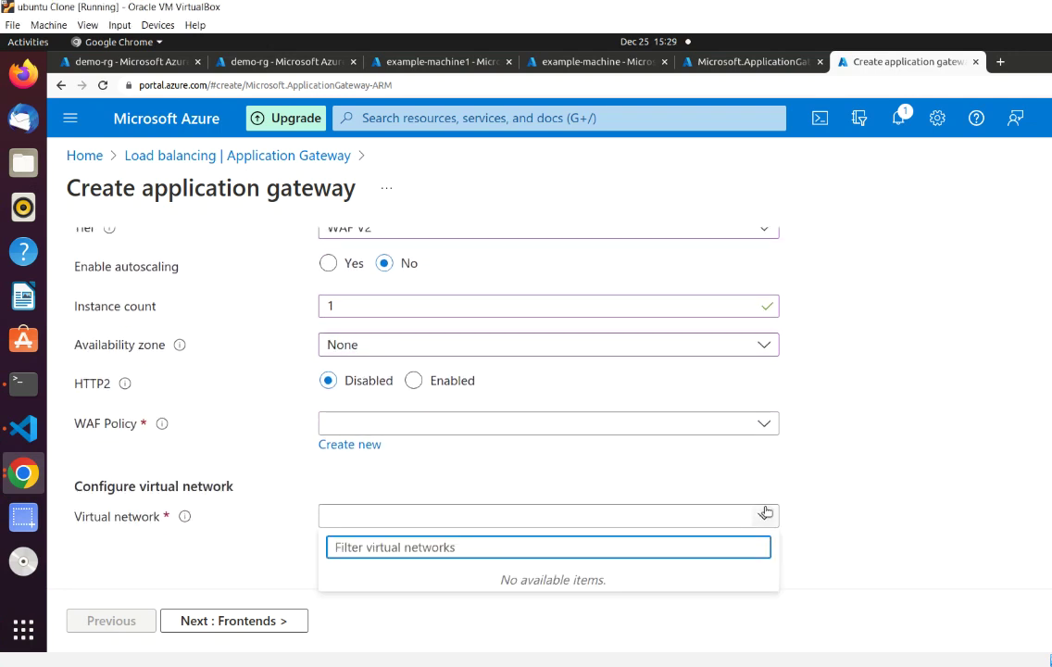
left_click(843, 482)
Set the region of application gateway app-gw-01 to Japan East.
scroll(845, 482, "up", 2)
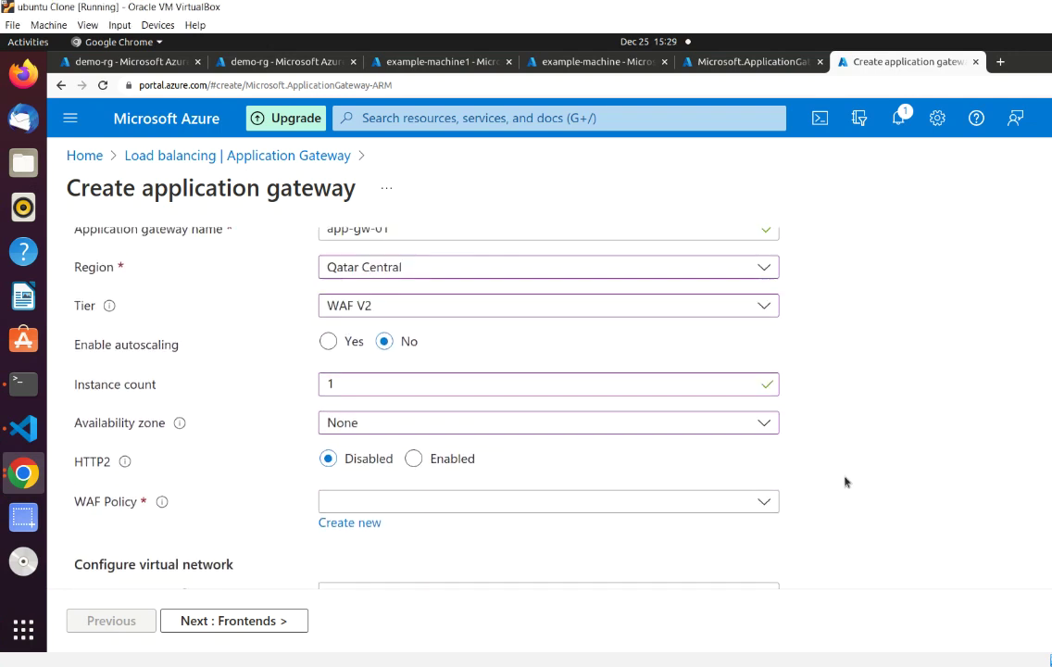
scroll(845, 481, "up", 2)
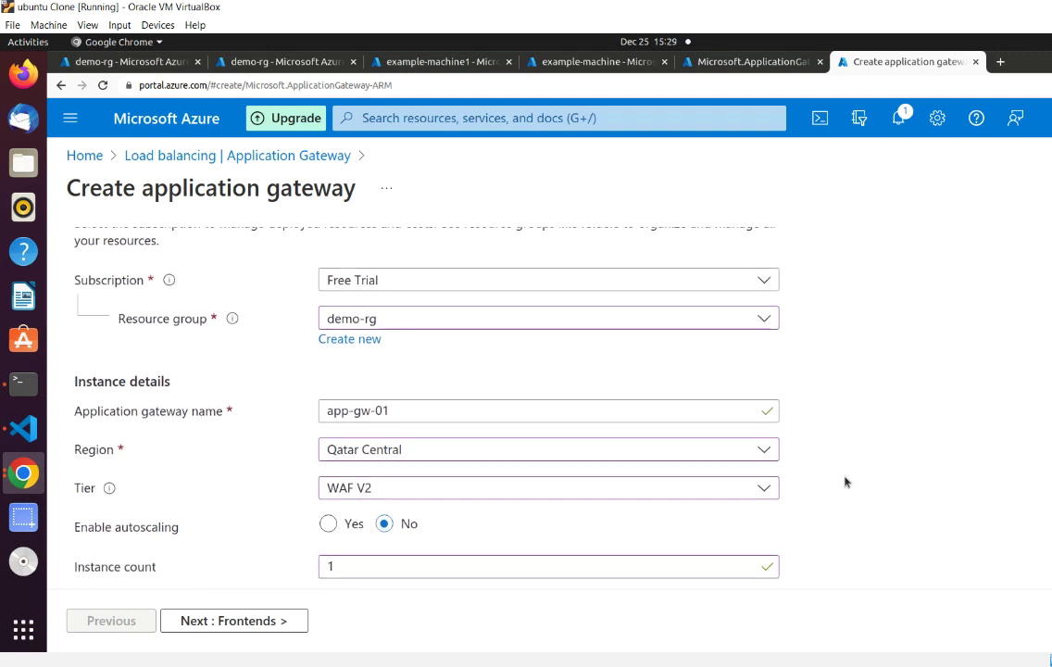
scroll(844, 481, "down", 1)
left_click(753, 426)
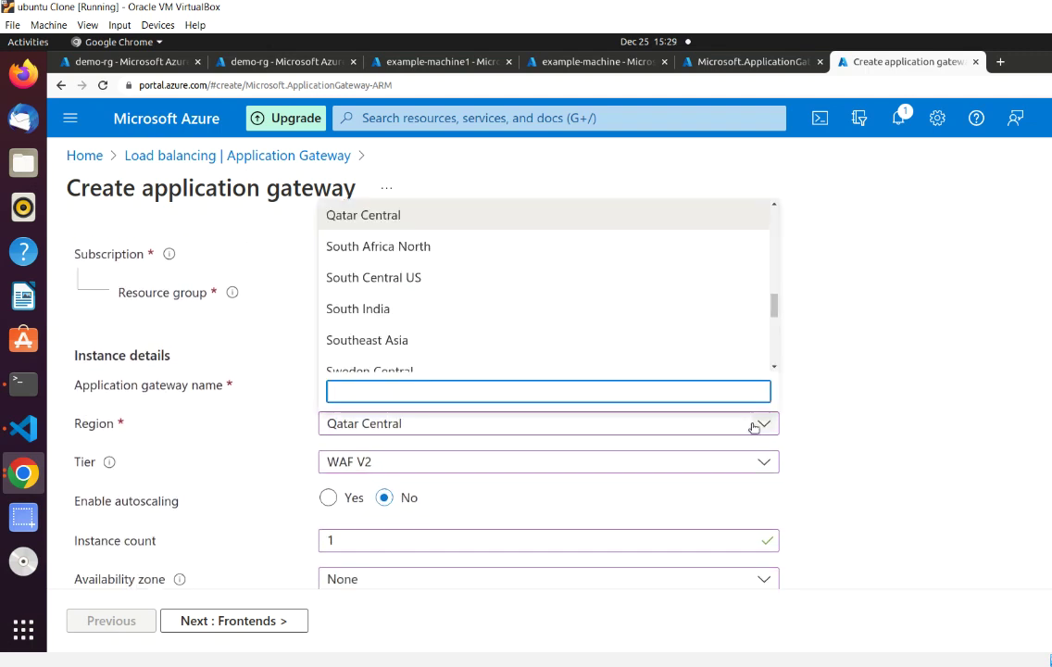
type("j")
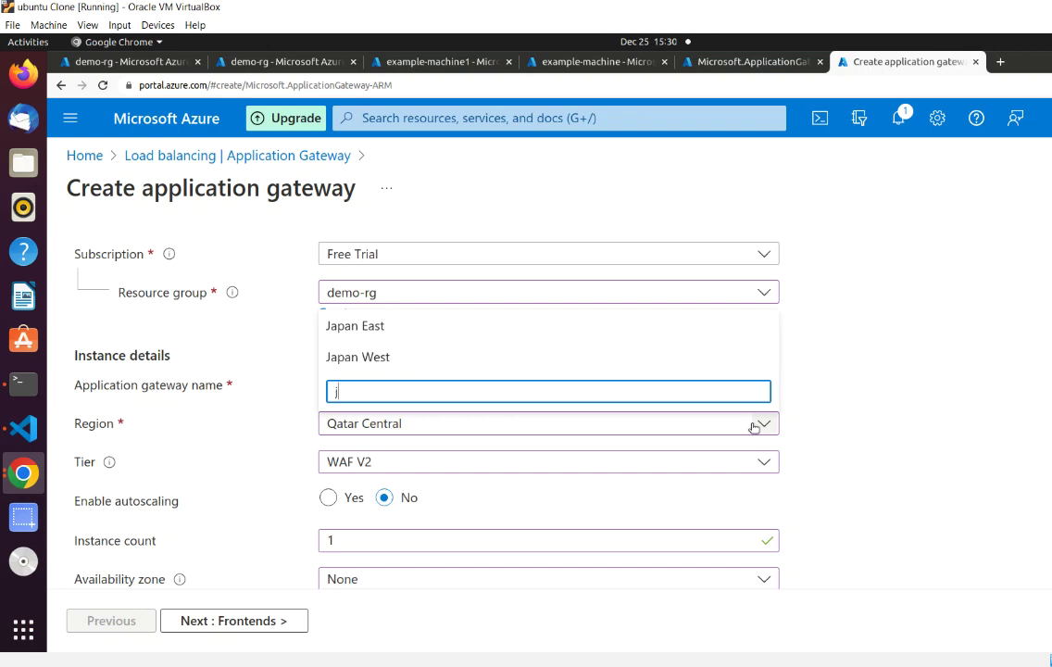
left_click(442, 331)
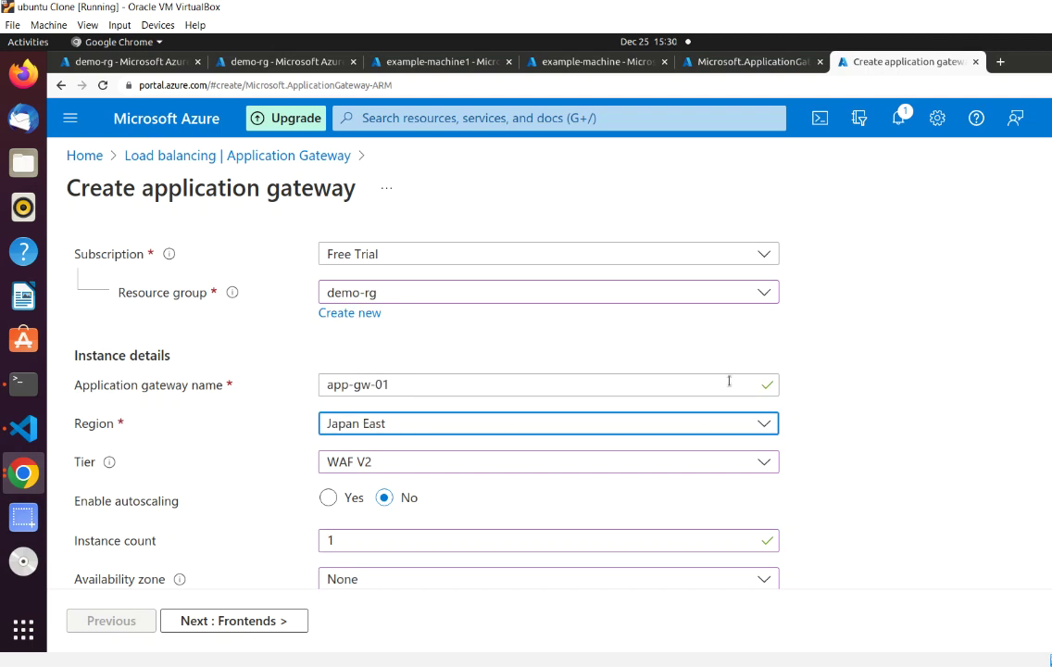
Create a new Web Application Firewall policy named "waf" for the application gateway.
scroll(846, 449, "down", 3)
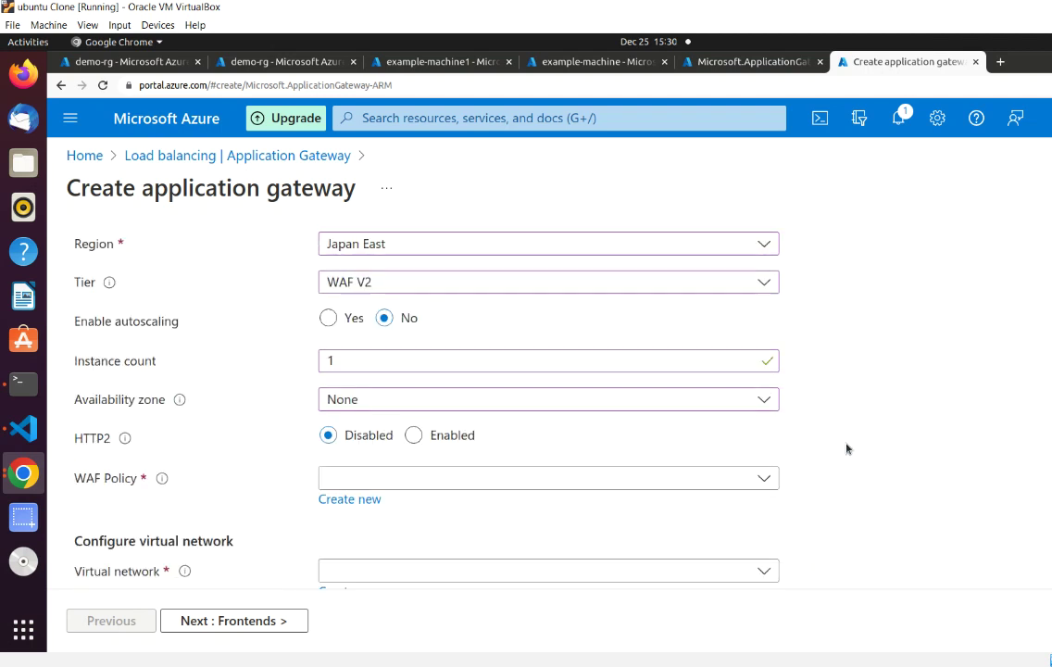
scroll(846, 448, "down", 1)
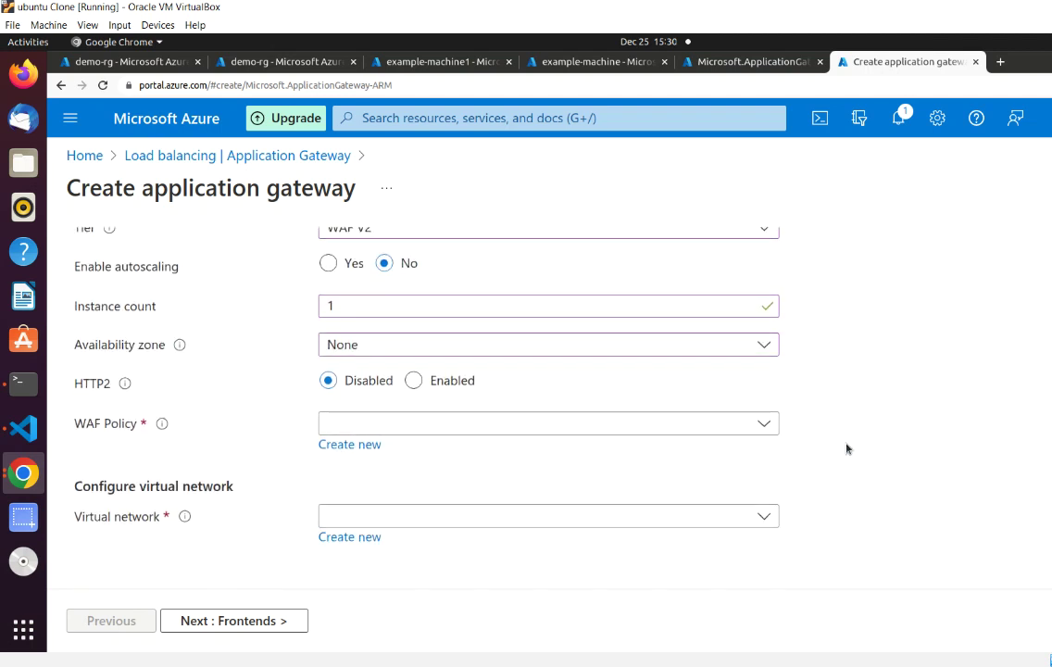
left_click(710, 423)
left_click(463, 429)
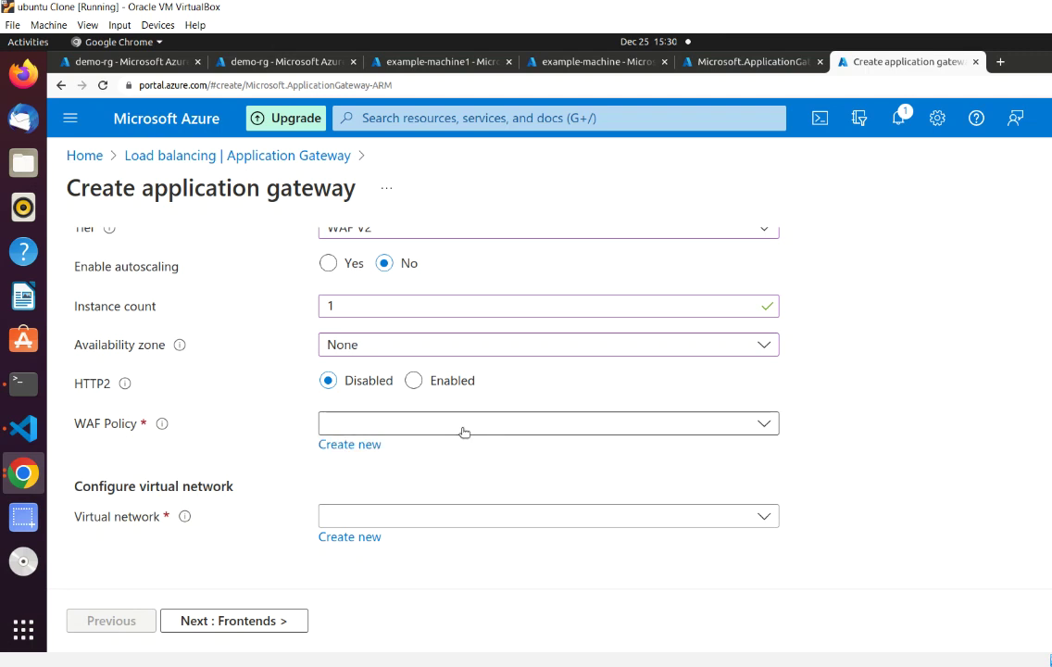
left_click(349, 445)
left_click(582, 302)
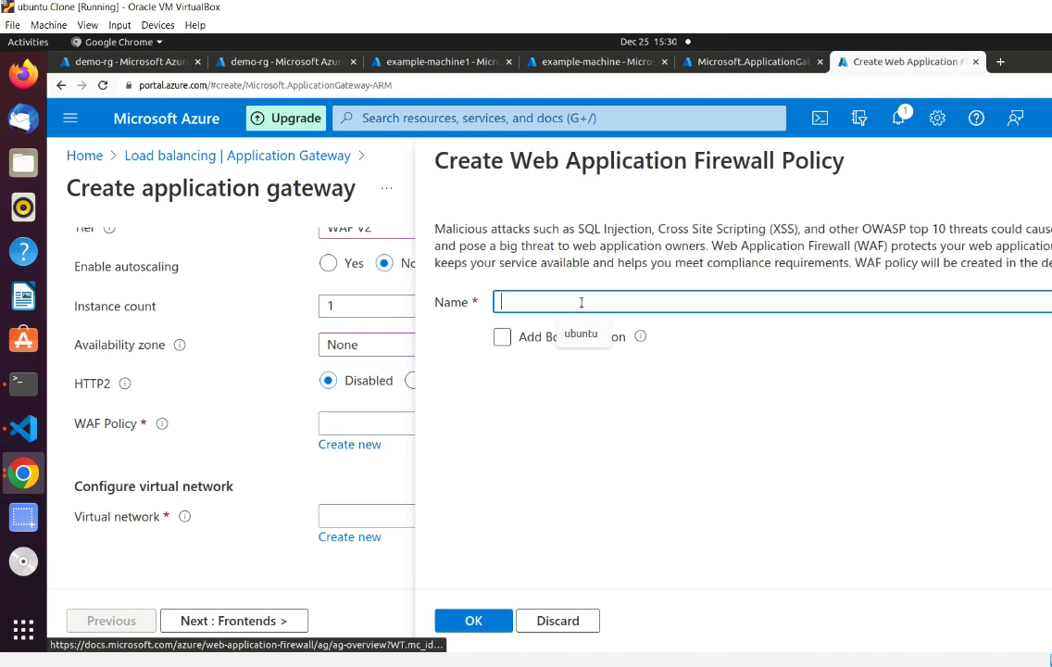
type("waf")
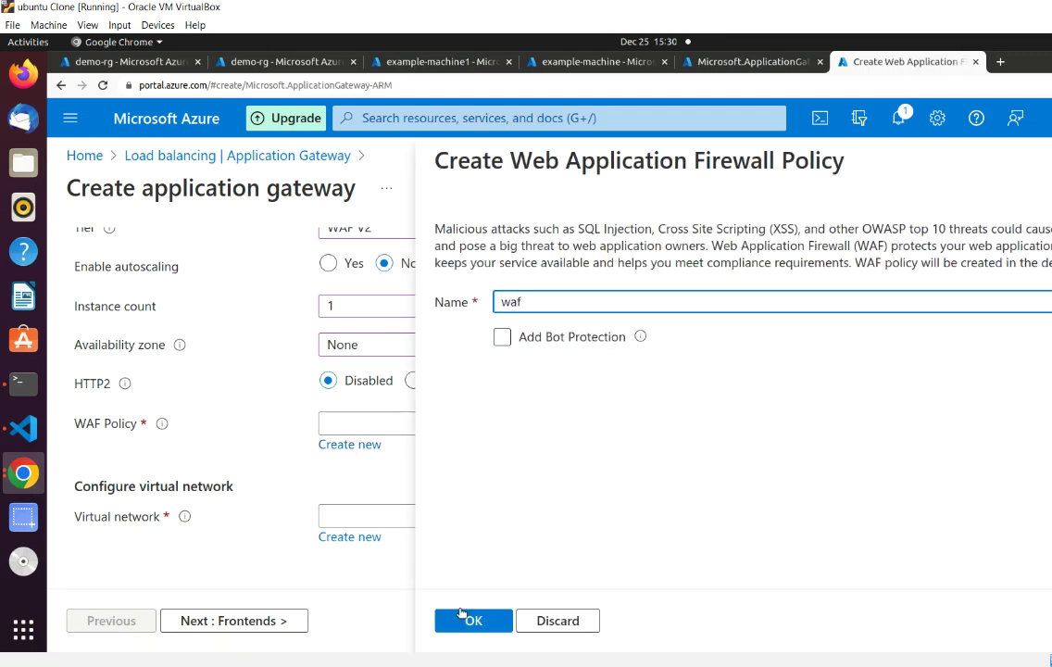
left_click(459, 620)
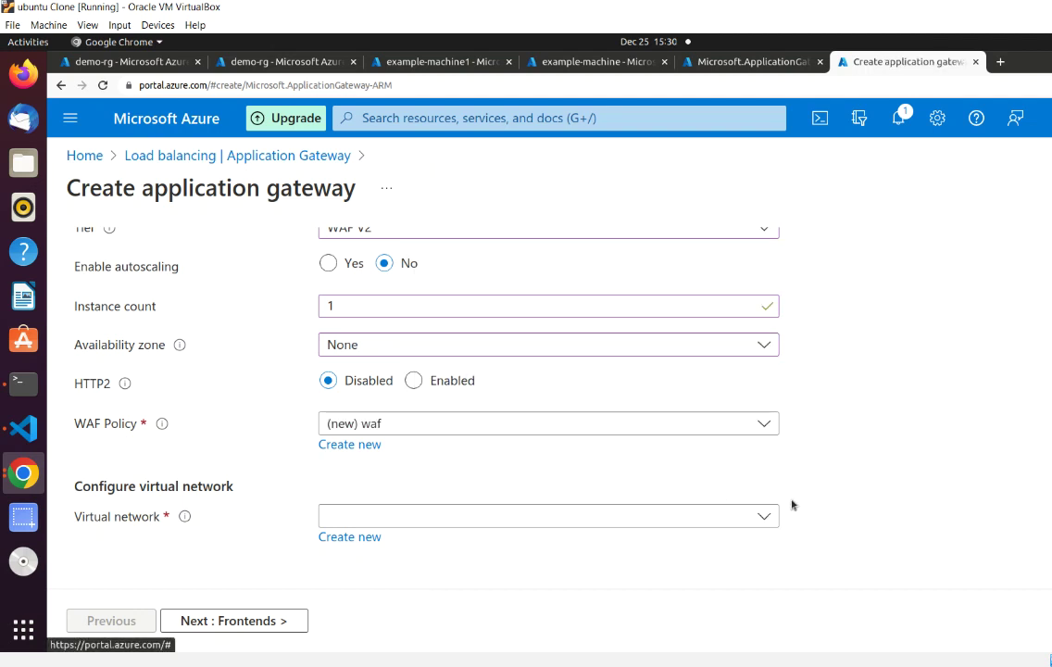
Create a new virtual network named demo-app-vnet for the application gateway, keeping the proposed address space and default subnet.
left_click(690, 516)
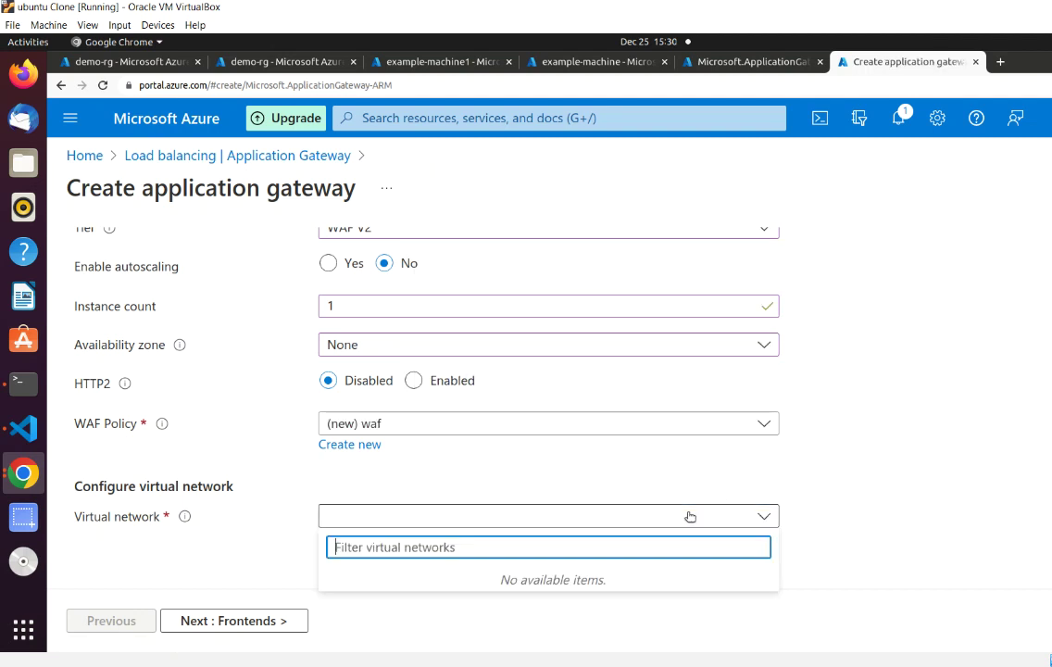
left_click(839, 479)
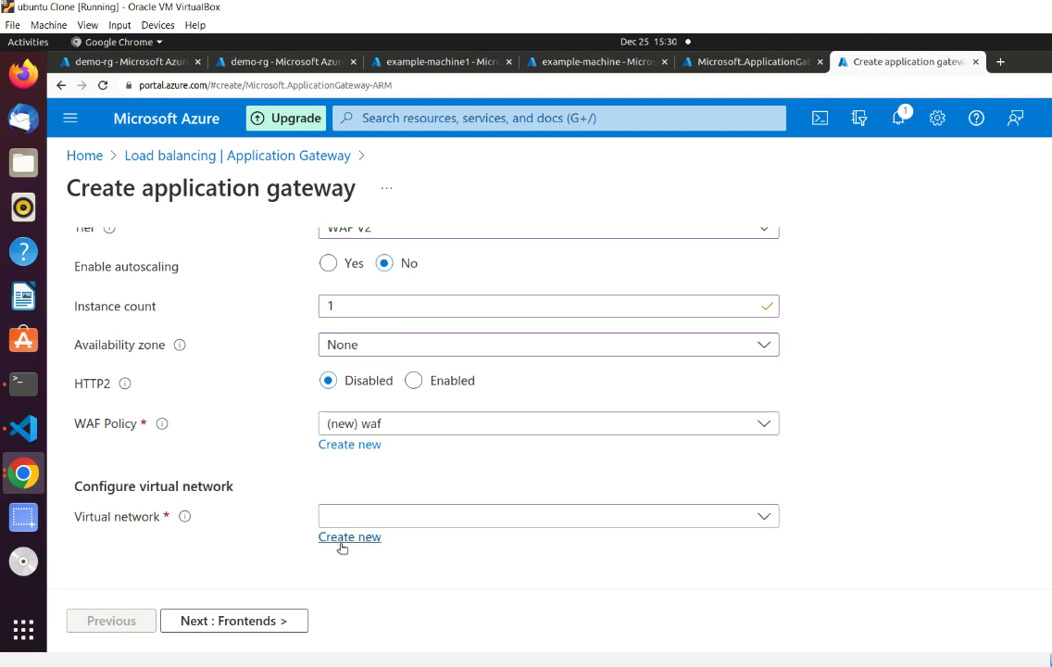
left_click(340, 541)
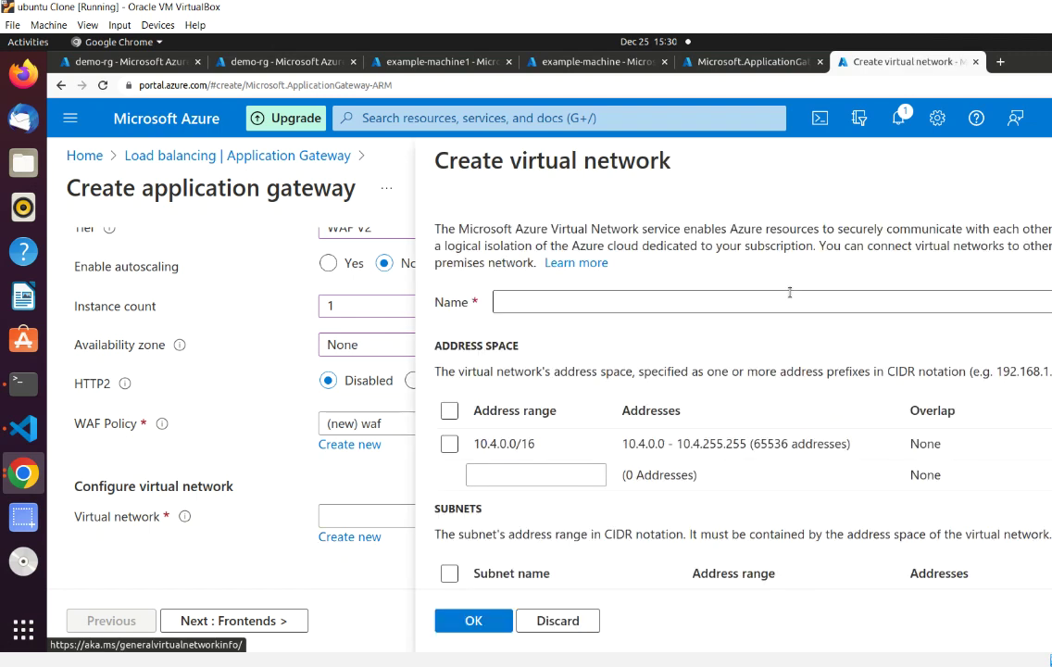
left_click(718, 301)
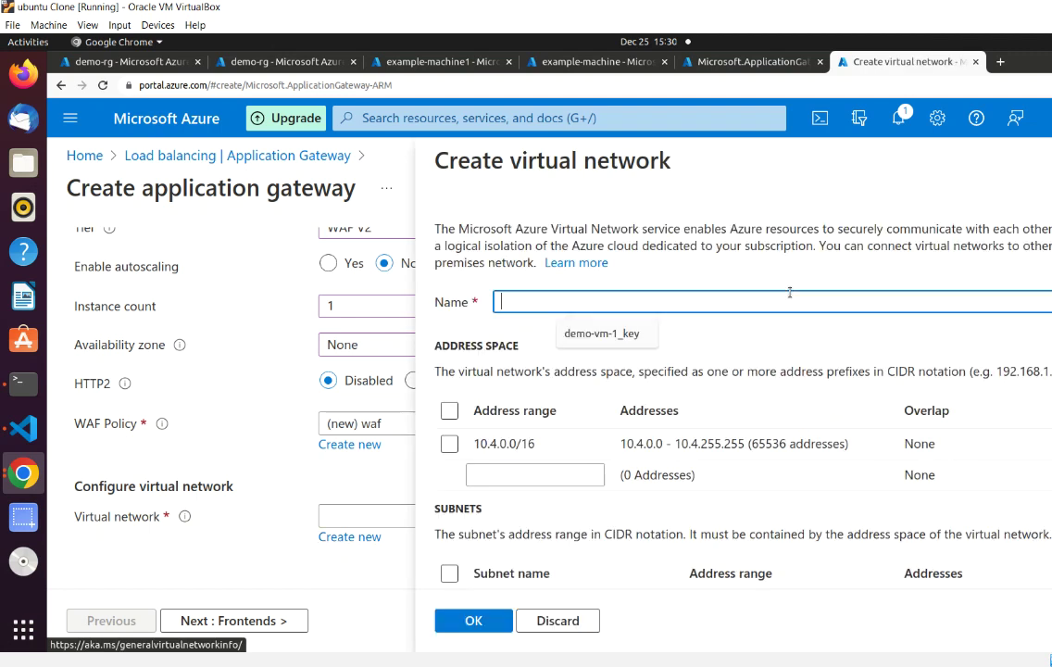
left_click(710, 275)
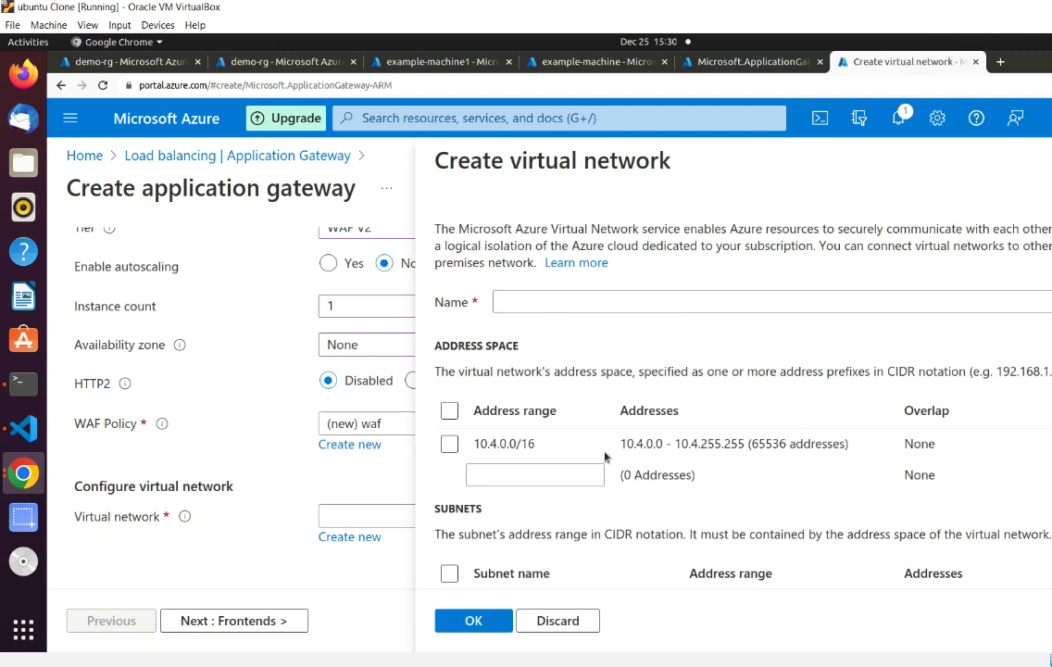
left_click(768, 302)
type("de")
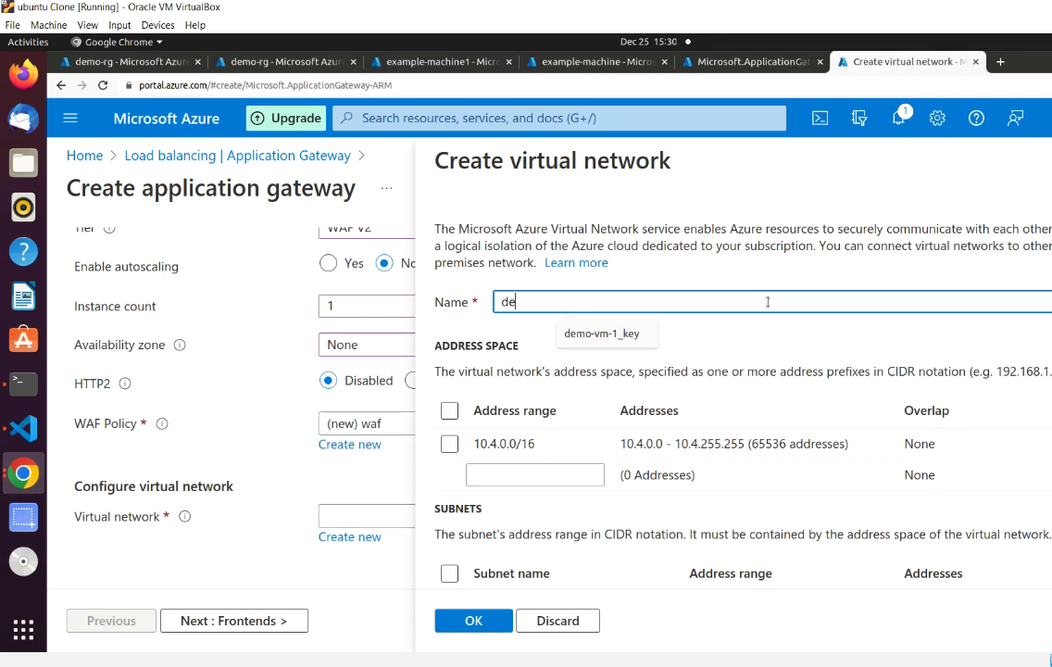
type("mo-app")
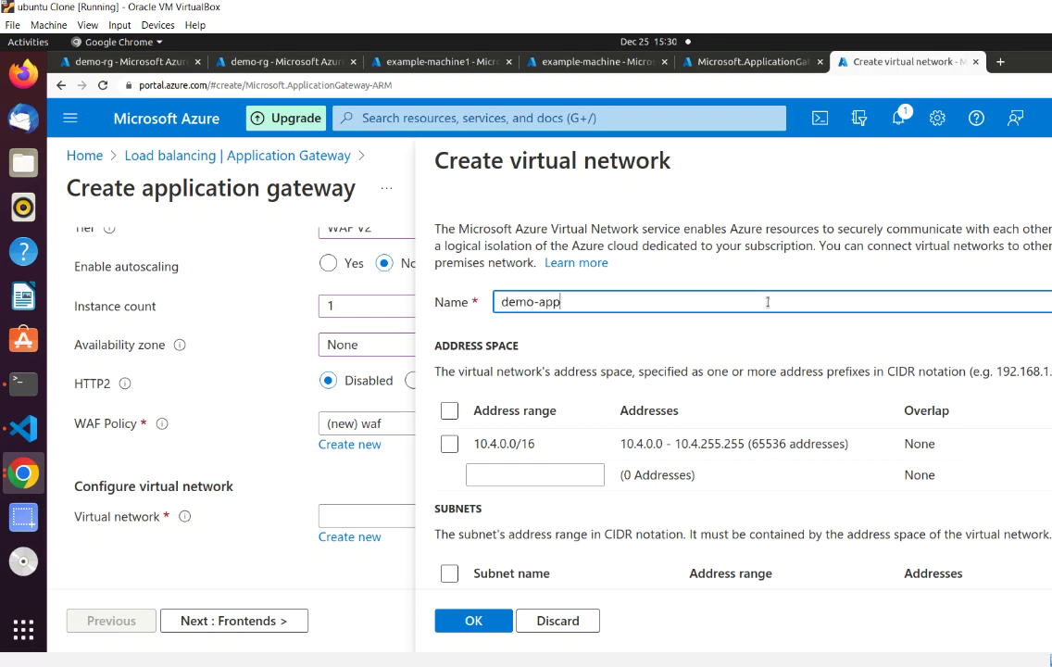
type("-vnet")
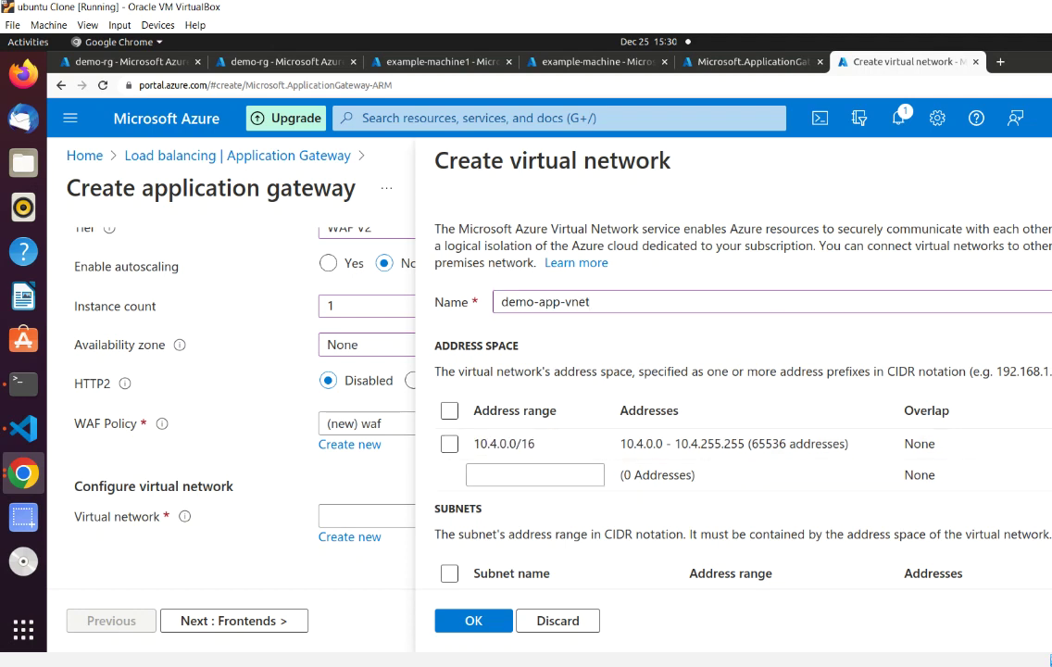
scroll(732, 389, "down", 2)
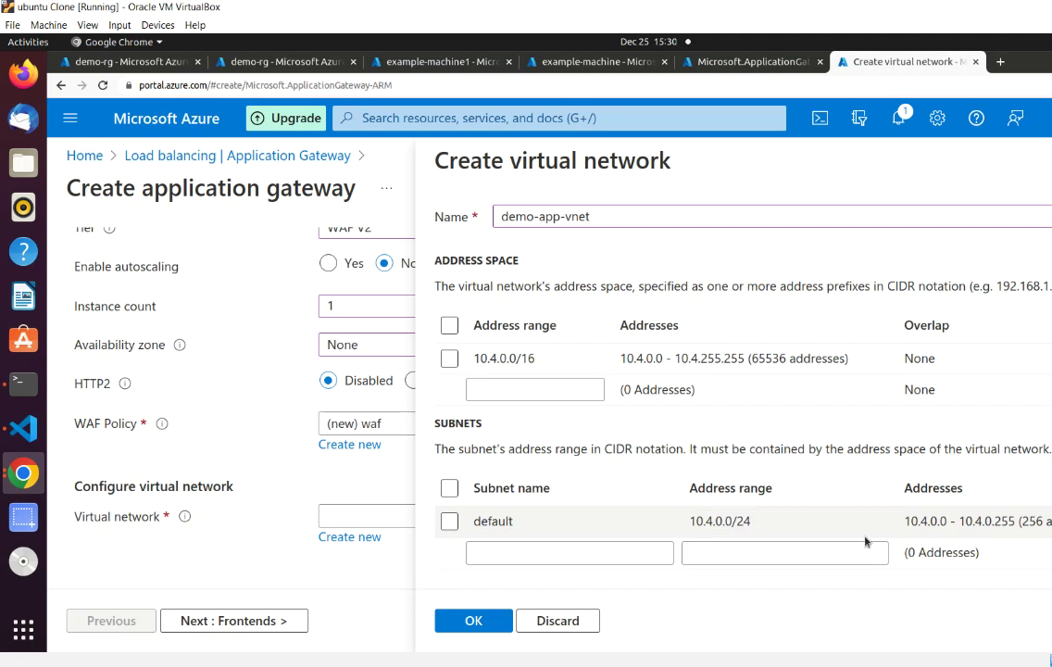
scroll(732, 389, "up", 1)
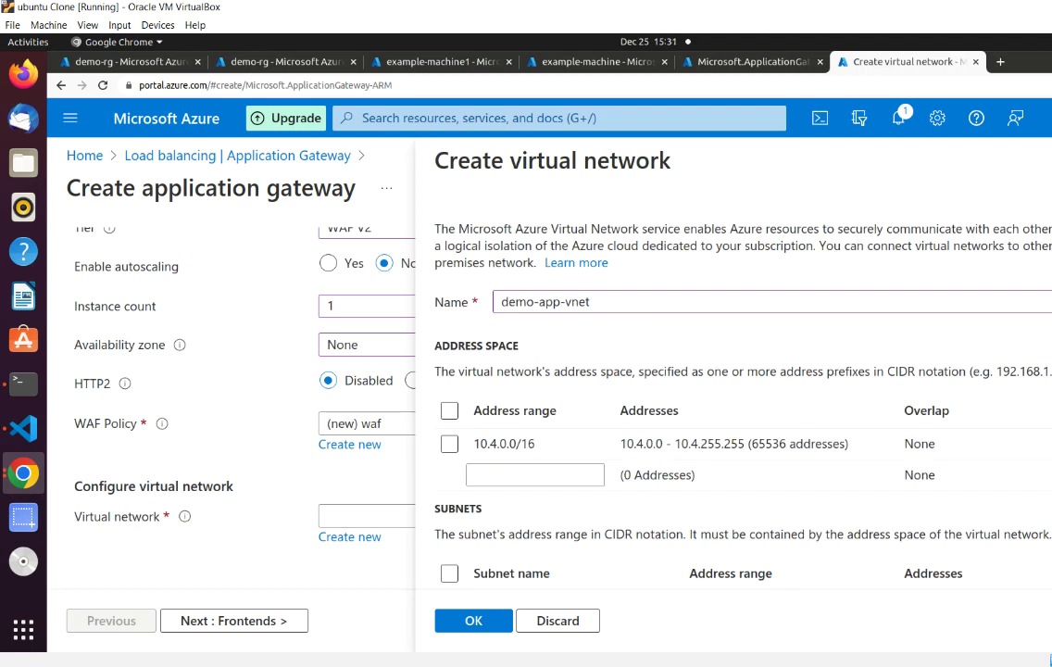
scroll(732, 389, "down", 1)
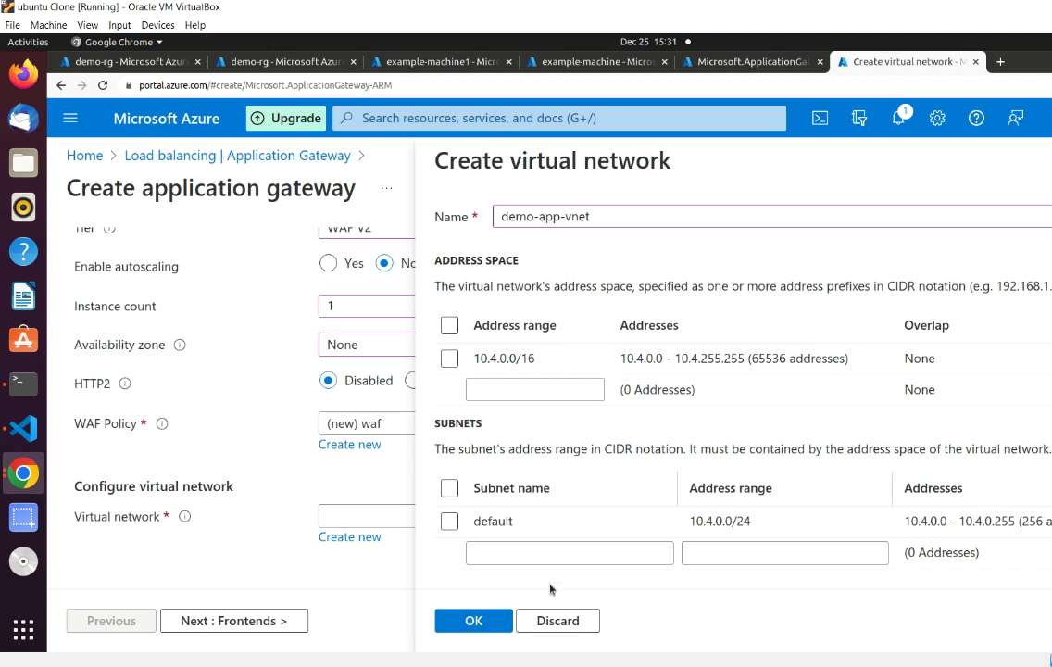
left_click(474, 621)
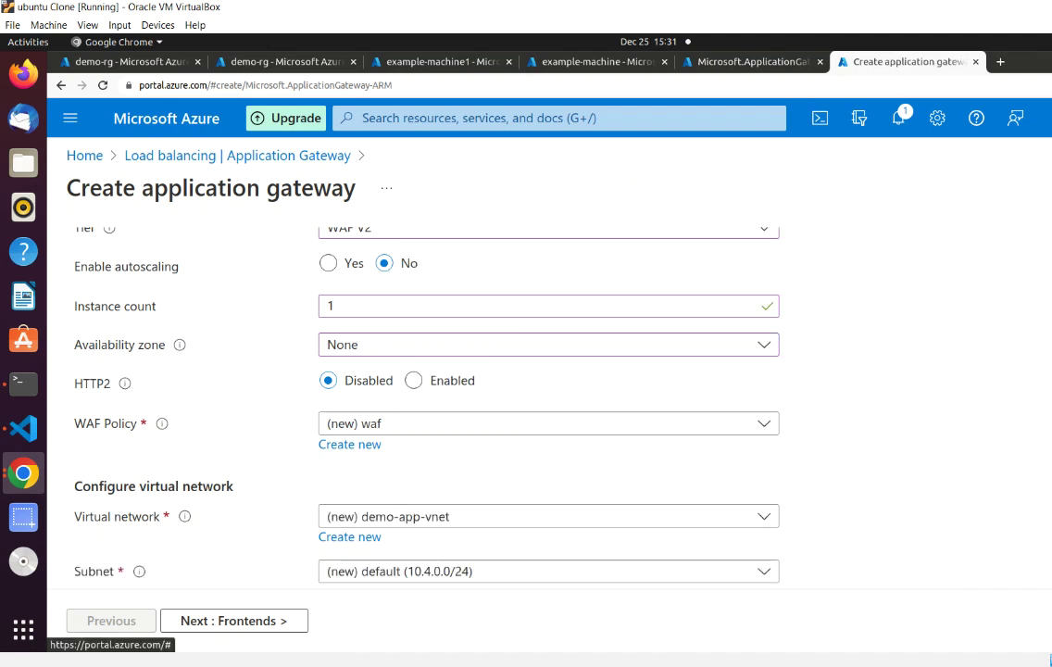
Proceed to the frontend settings and add a new public IP address named pubip for the gateway.
scroll(548, 407, "down", 1)
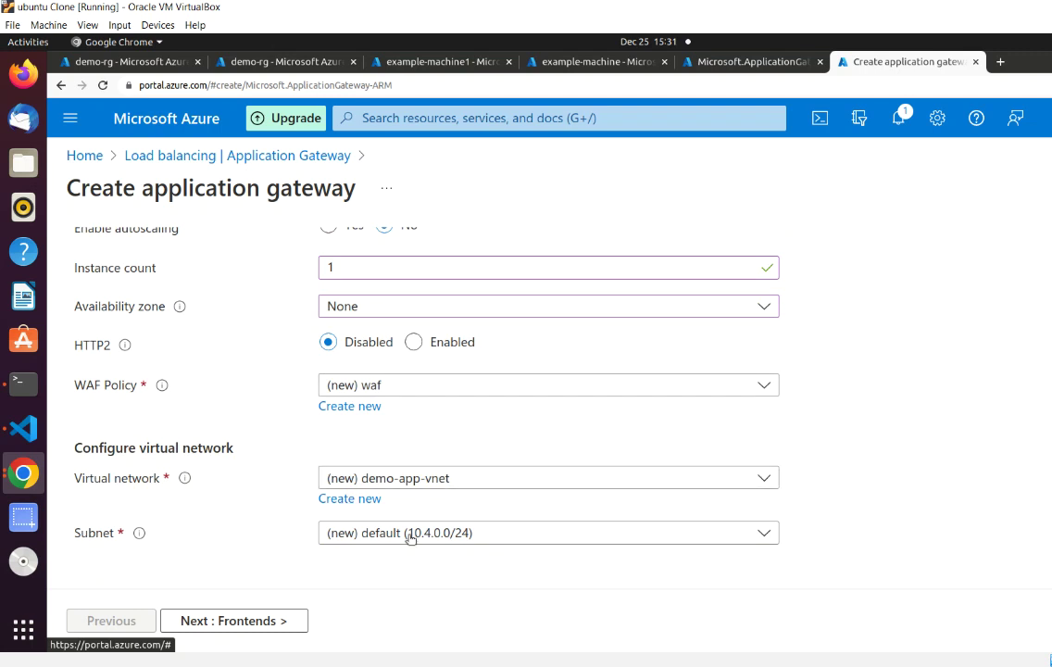
left_click(250, 622)
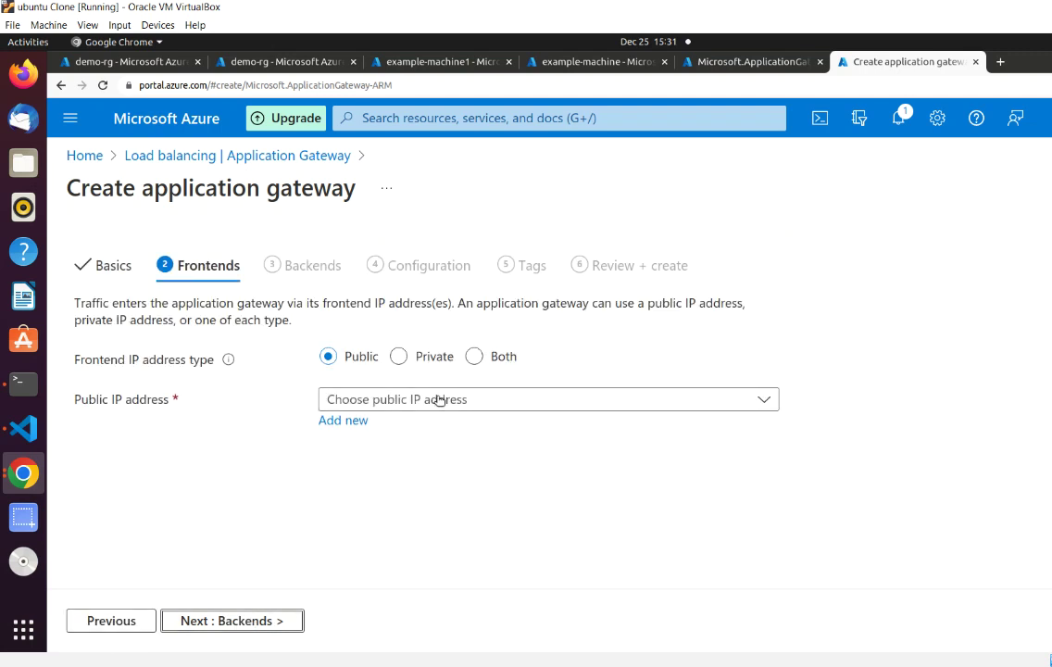
left_click(350, 421)
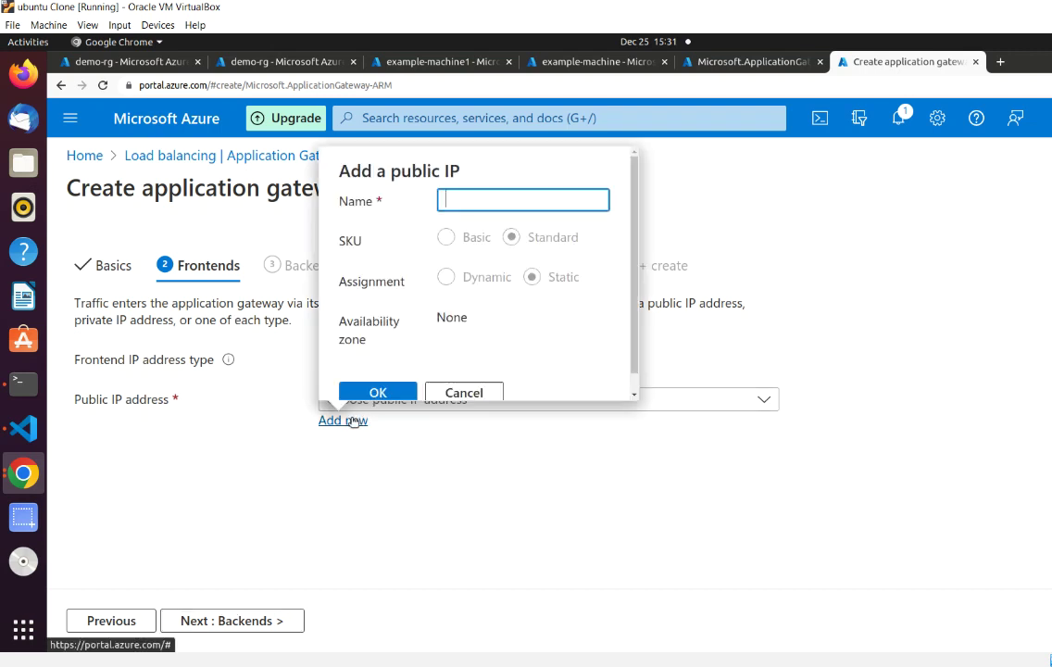
type("pubip")
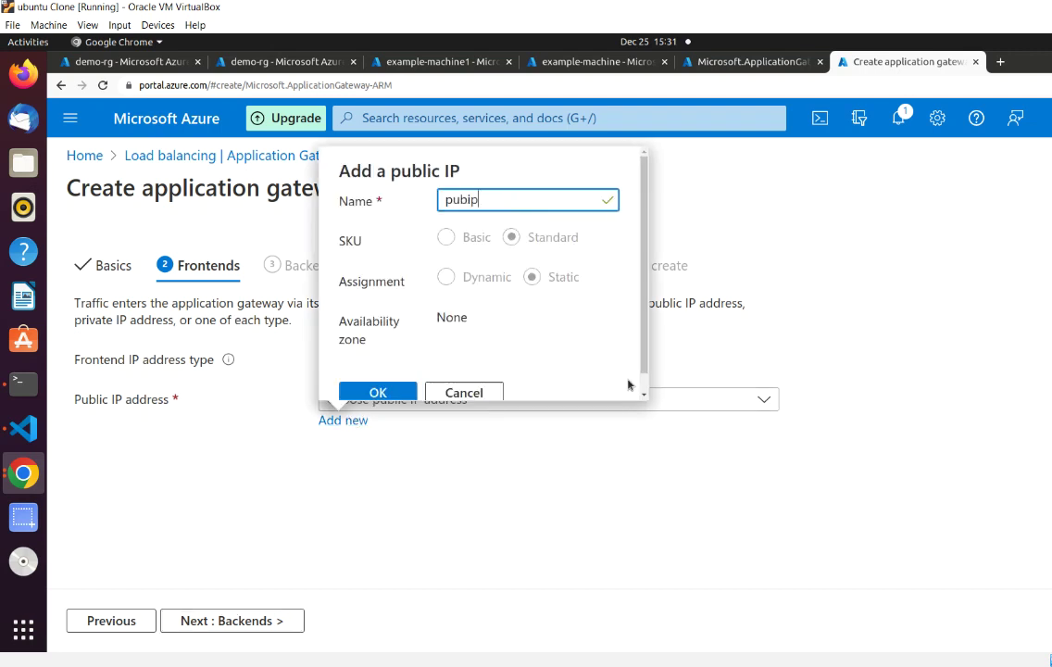
left_click(383, 392)
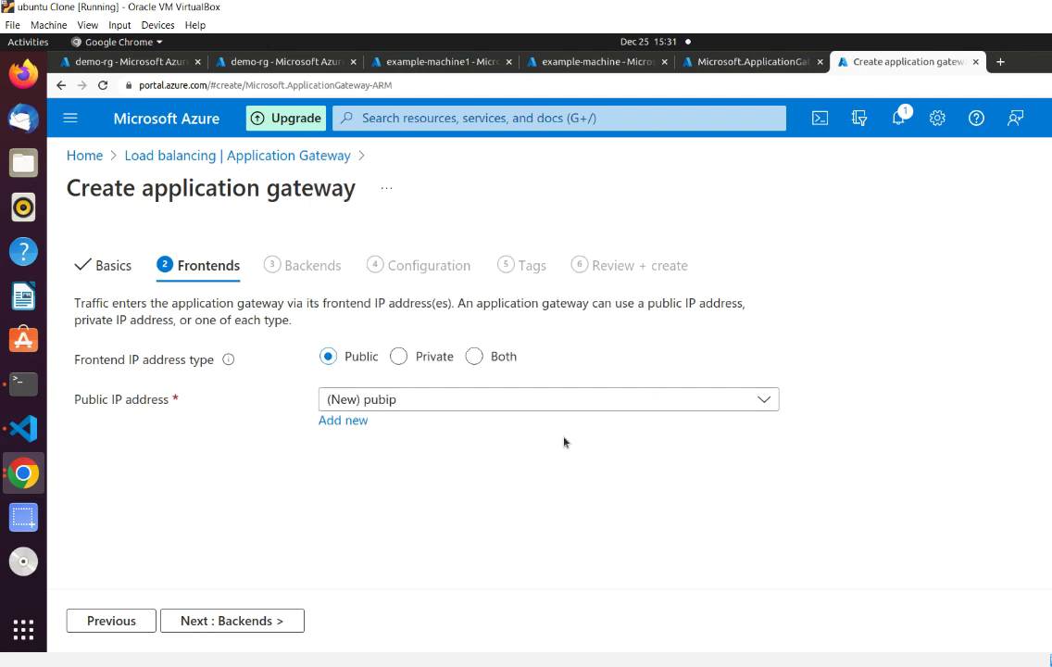
Proceed to the backend settings and add a backend pool named "backend" without any targets.
left_click(225, 621)
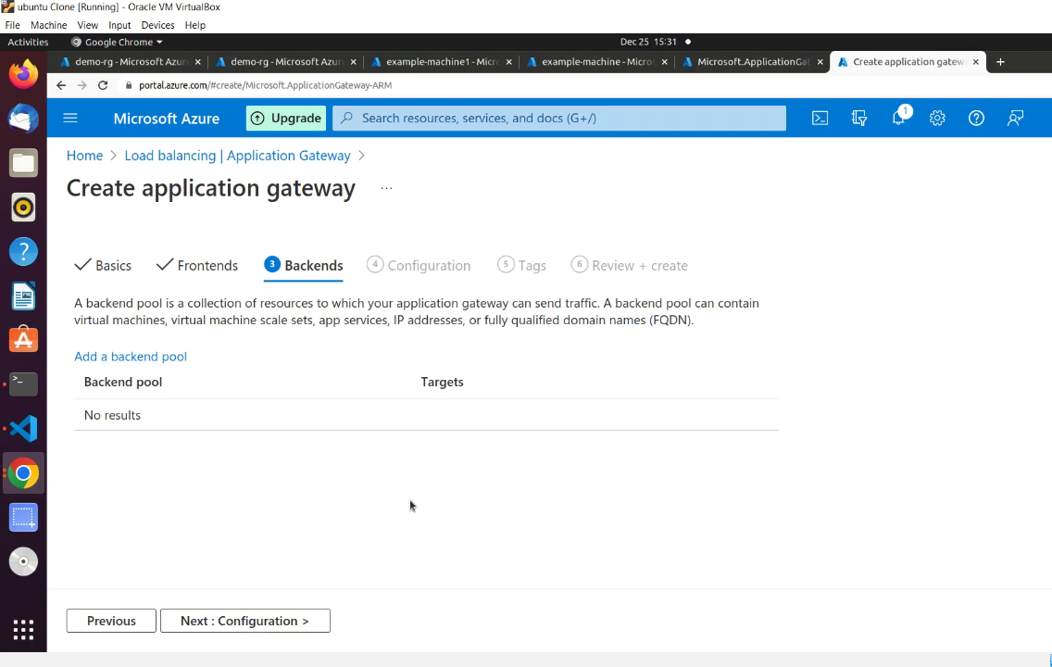
left_click(147, 357)
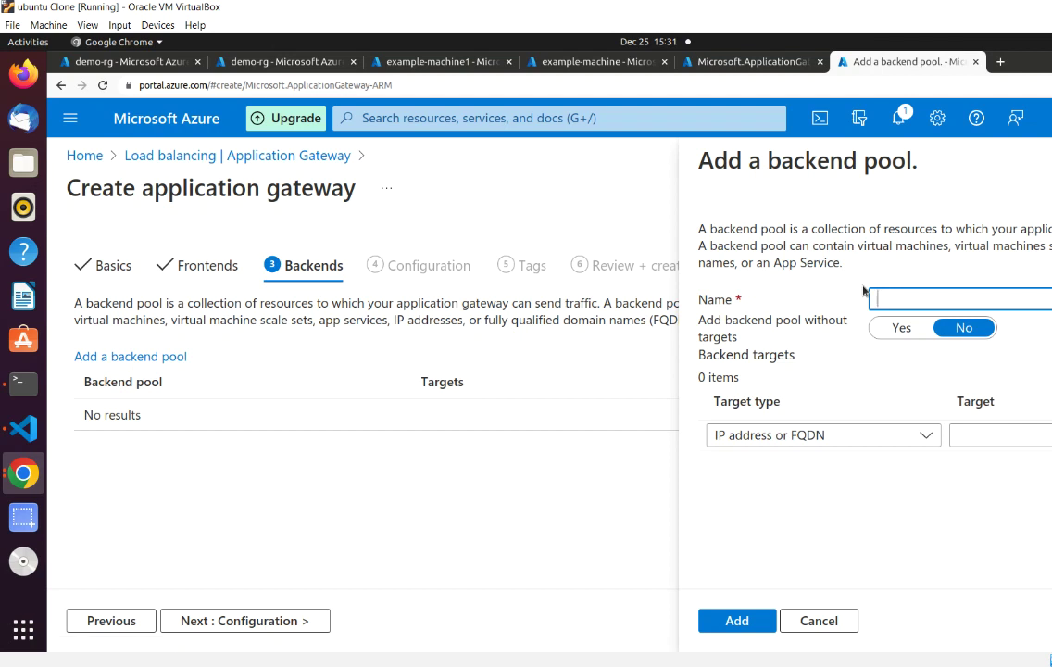
type("backend")
left_click(737, 621)
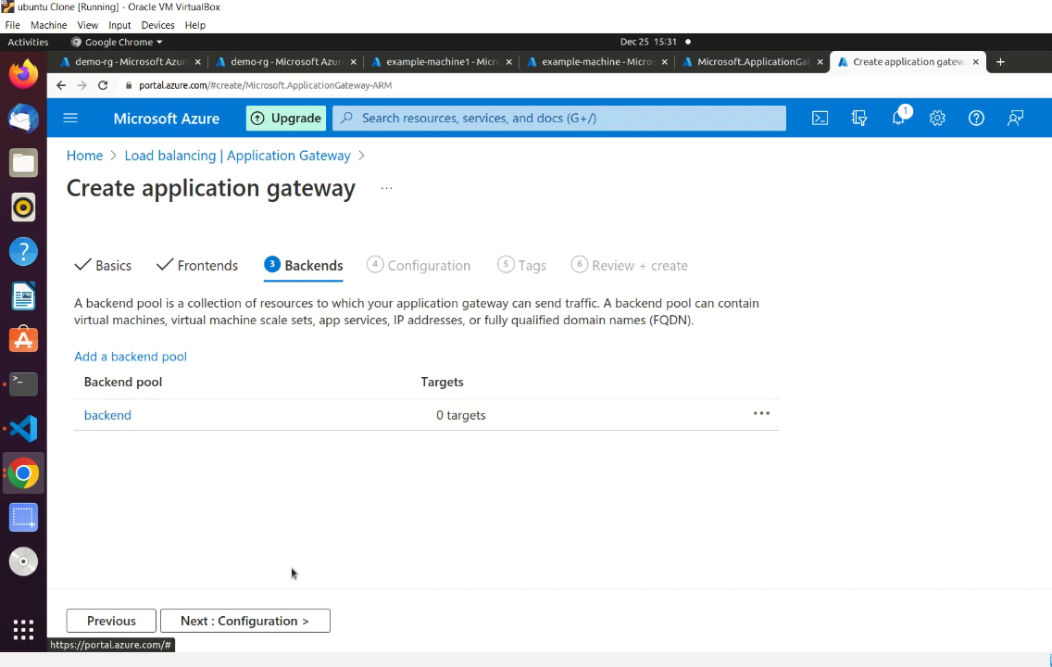
Proceed to the gateway's routing configuration and start a routing rule named rule1 with priority 100.
left_click(278, 628)
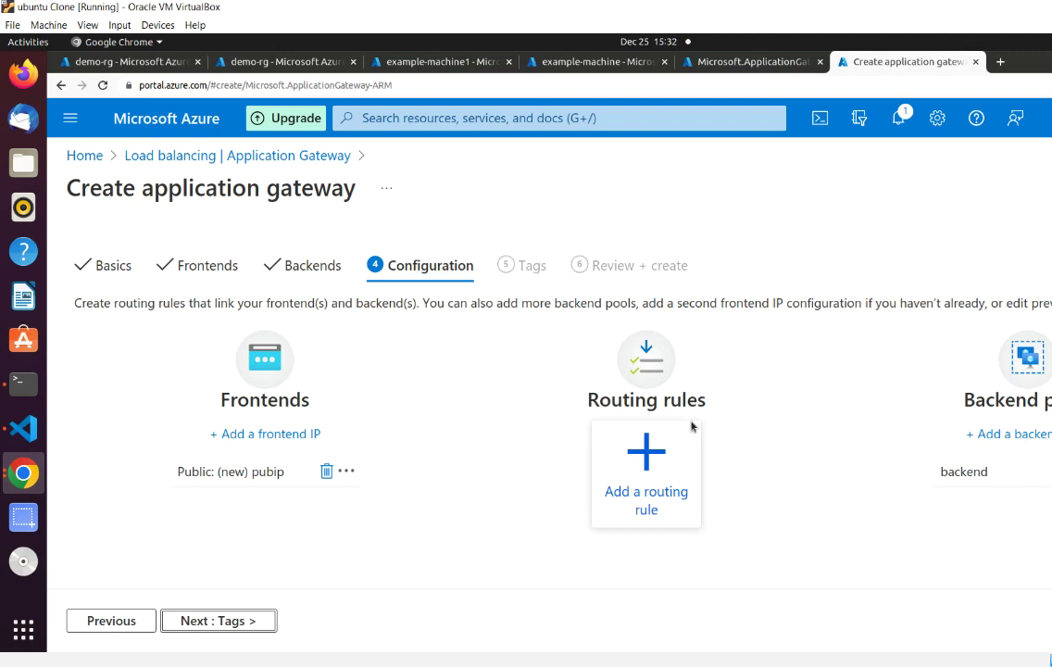
left_click(647, 466)
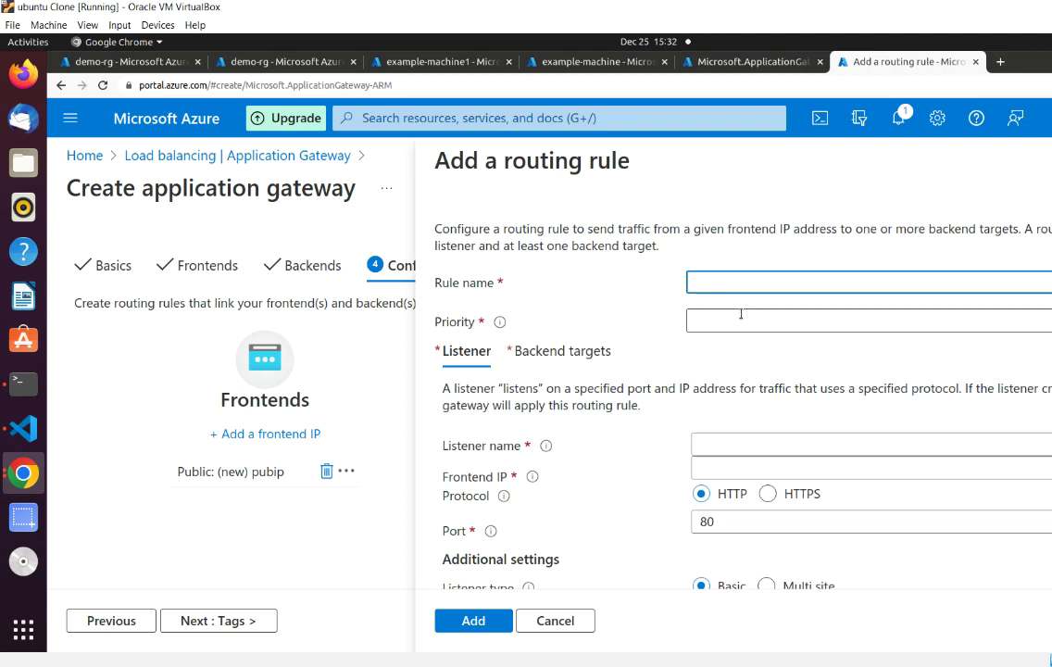
type("list")
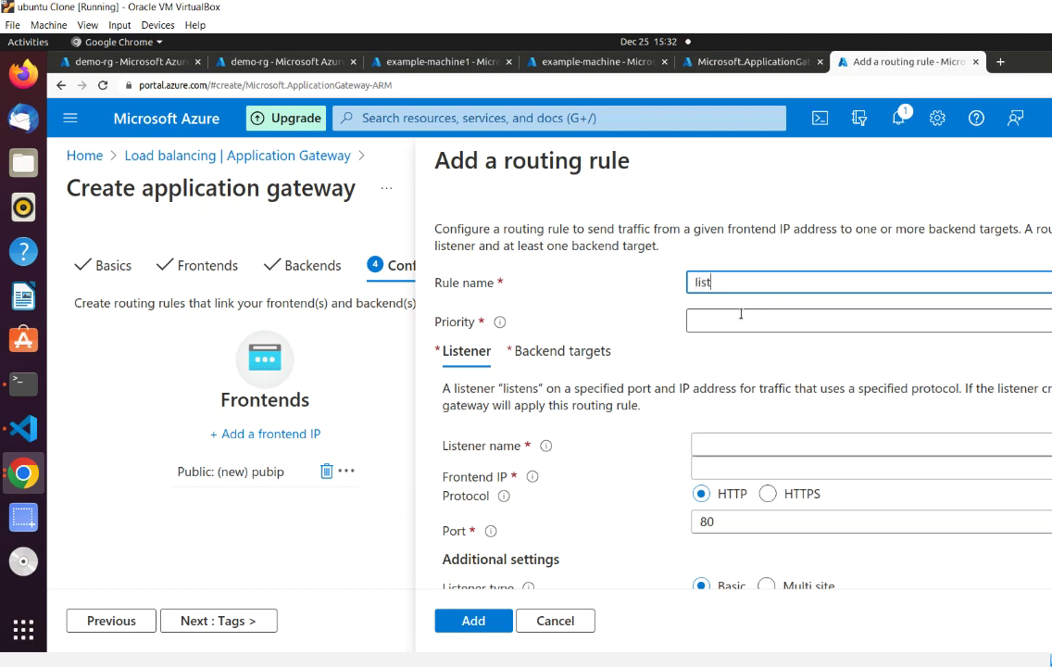
key("BackSpace")
key("BackSpace")
key("BackSpace")
key("BackSpace")
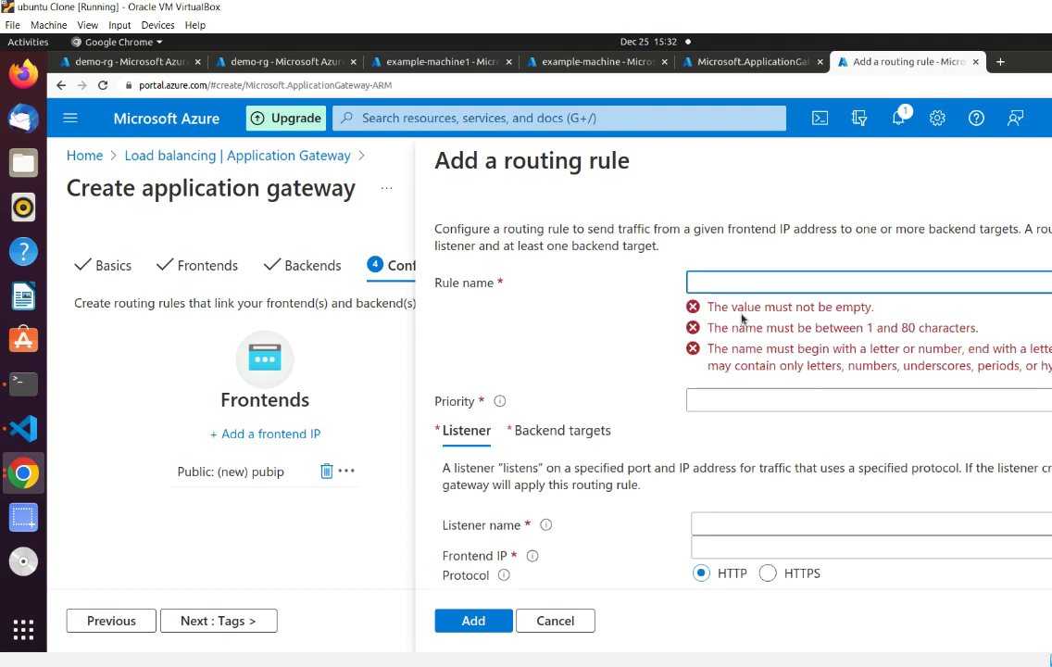
type("rule1")
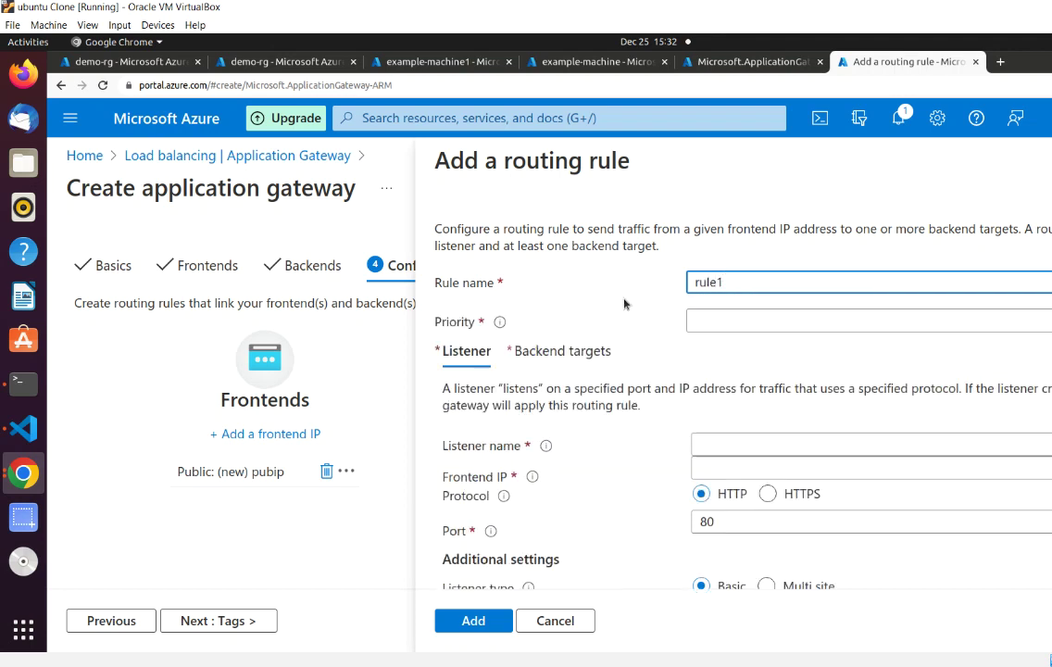
left_click(691, 314)
type("100")
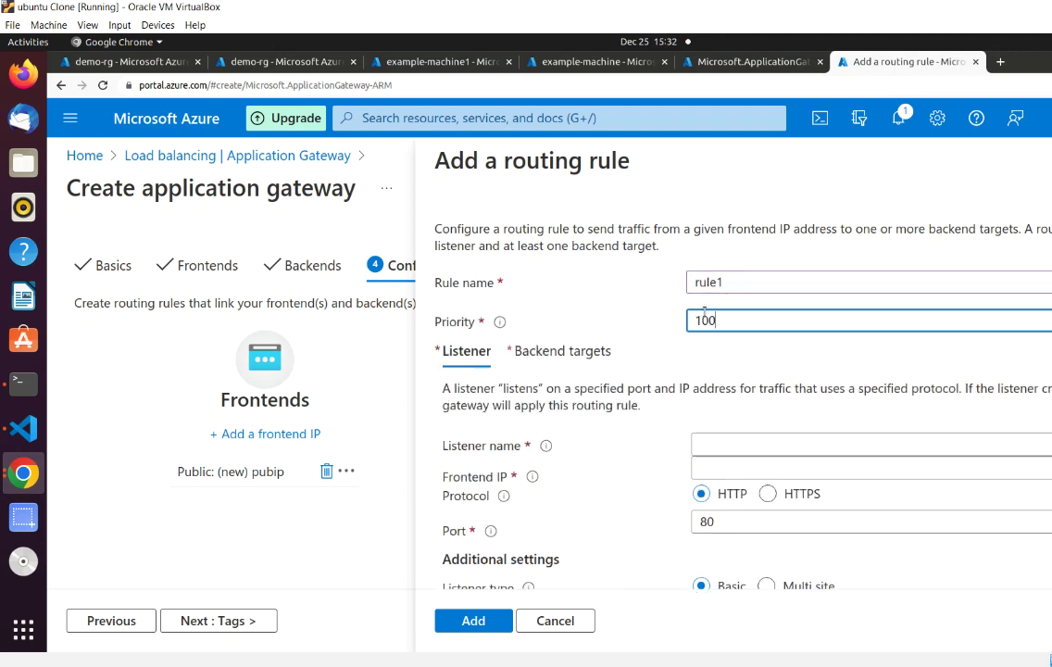
Name the routing rule's listener lis1 and assign it the Public frontend IP.
left_click(704, 334)
scroll(702, 369, "down", 2)
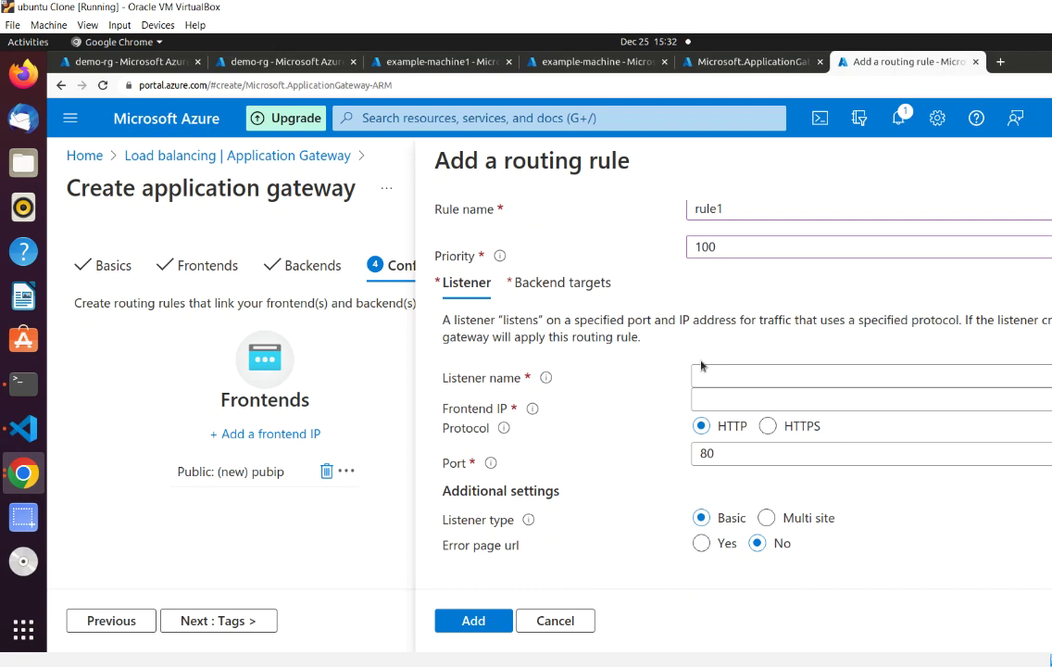
left_click(730, 381)
type("lis1")
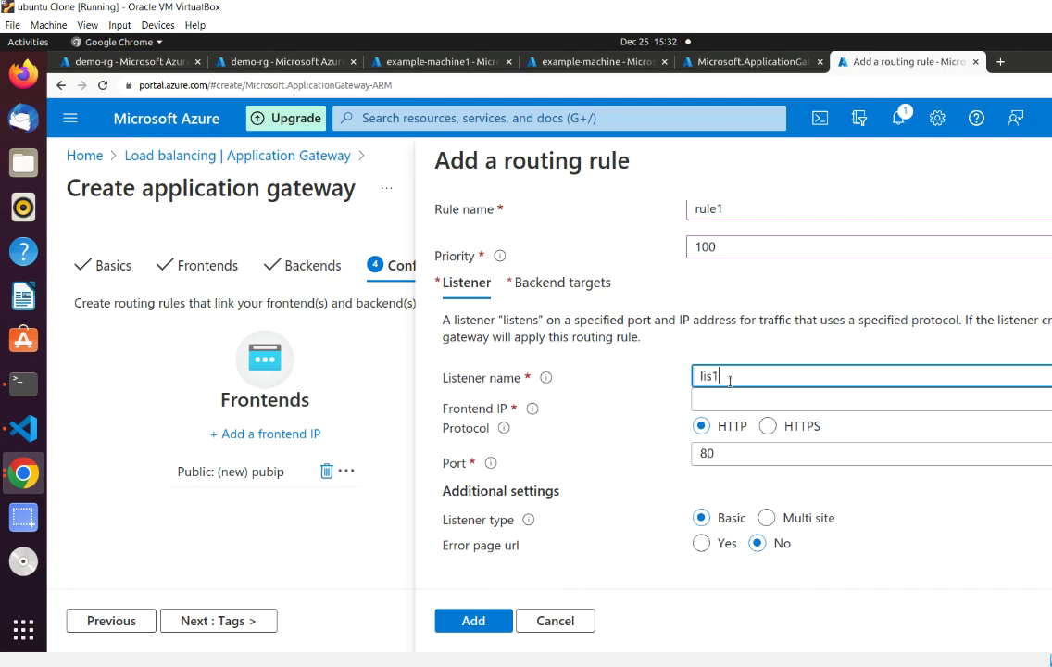
left_click(741, 407)
left_click(734, 430)
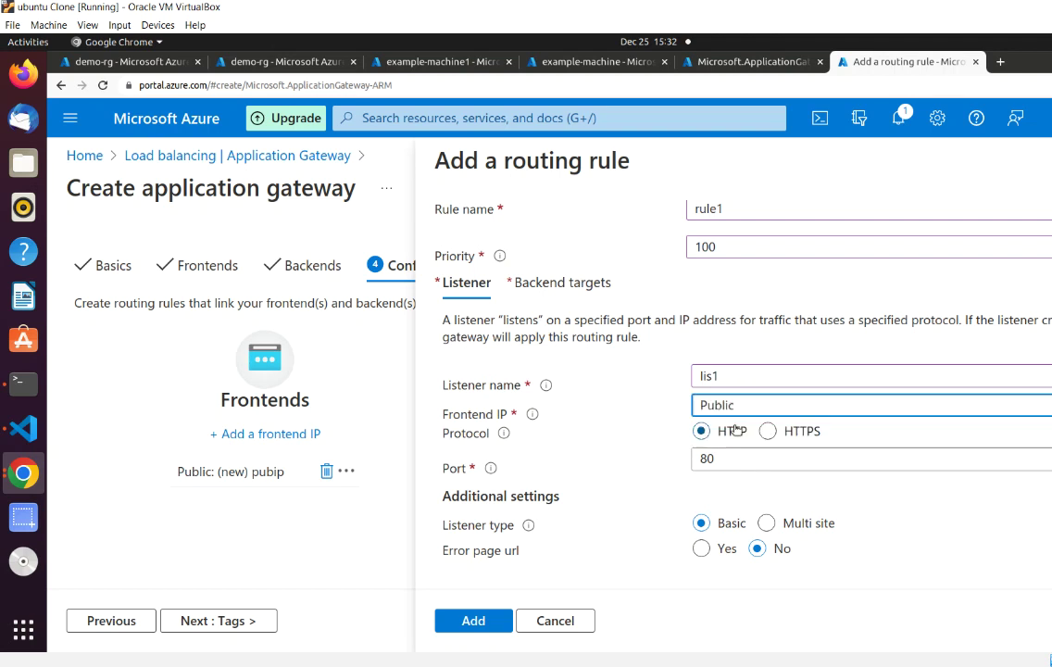
Try the Multi site listener type with the Single and Multiple/Wildcard host types, and return the listener to Basic.
scroll(652, 433, "down", 1)
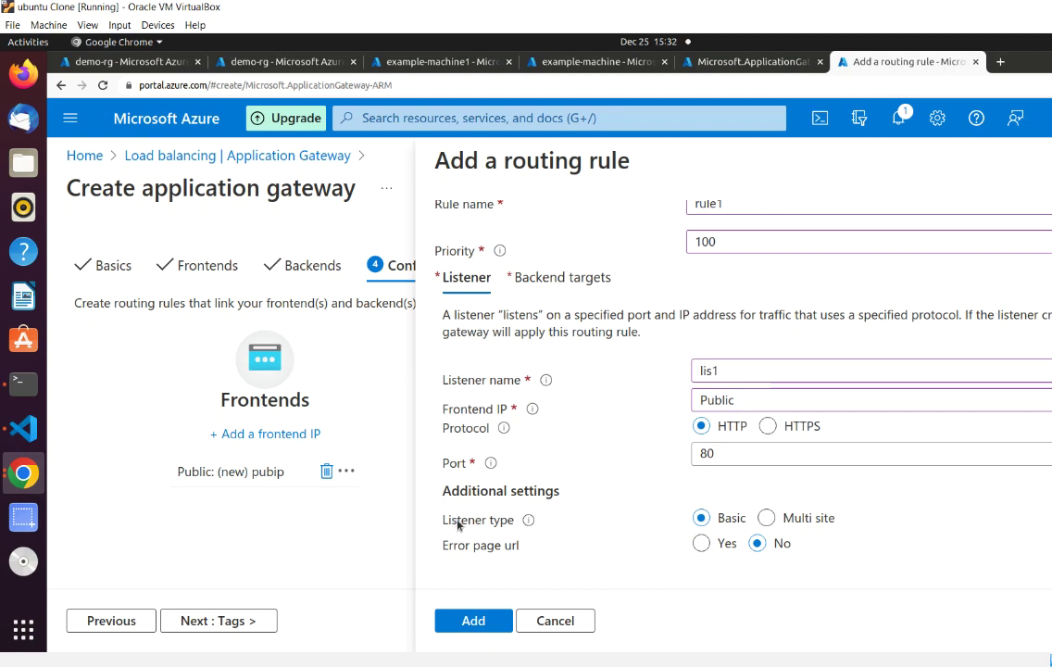
left_click(767, 519)
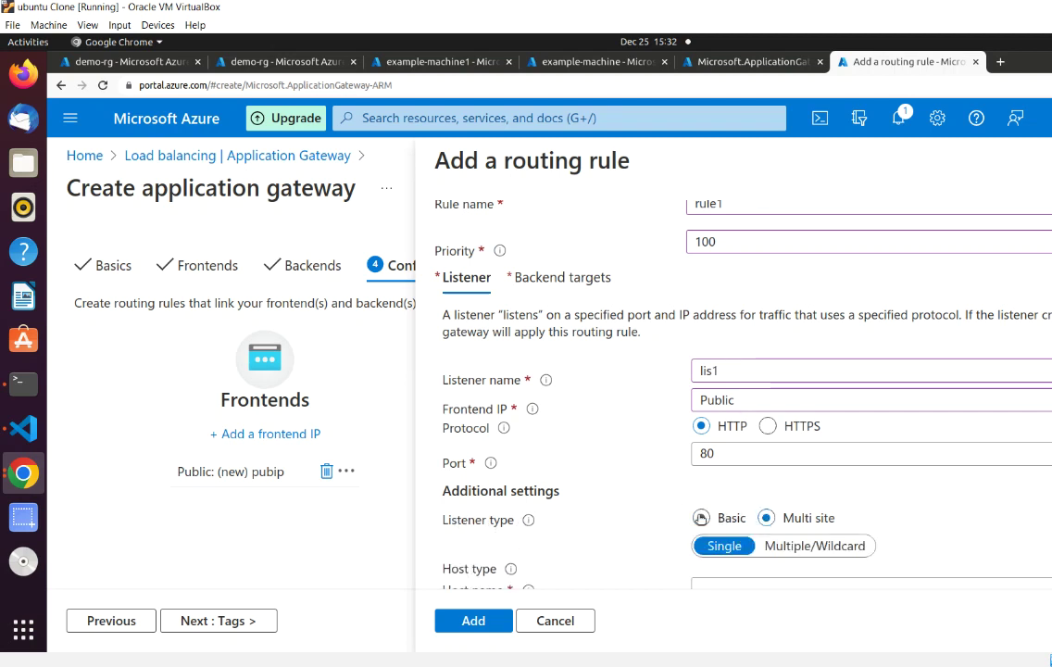
scroll(731, 417, "down", 2)
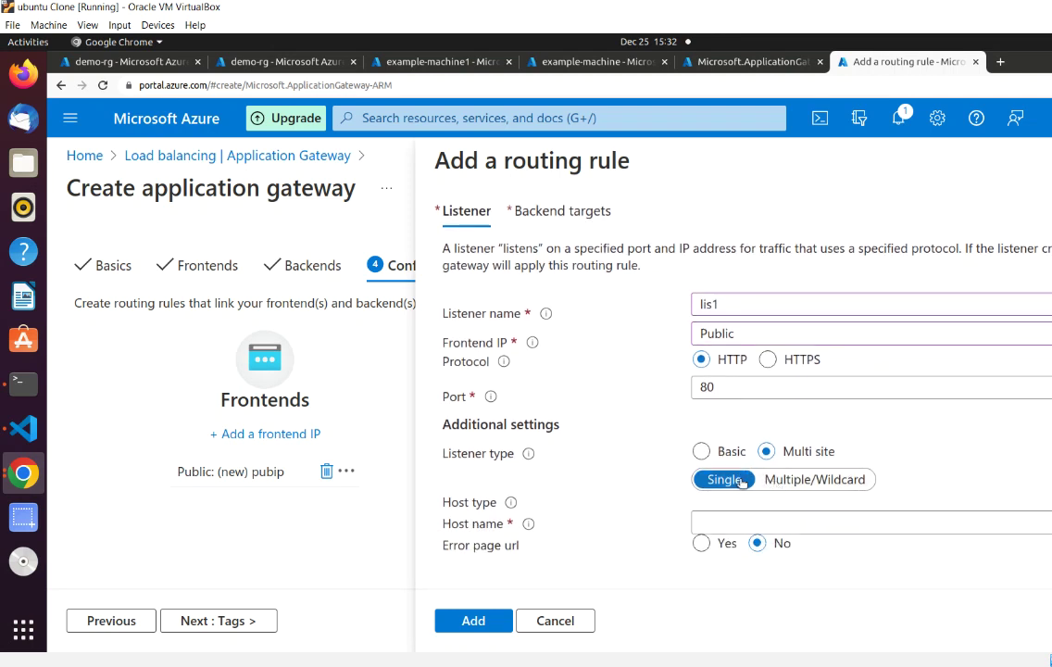
left_click(787, 481)
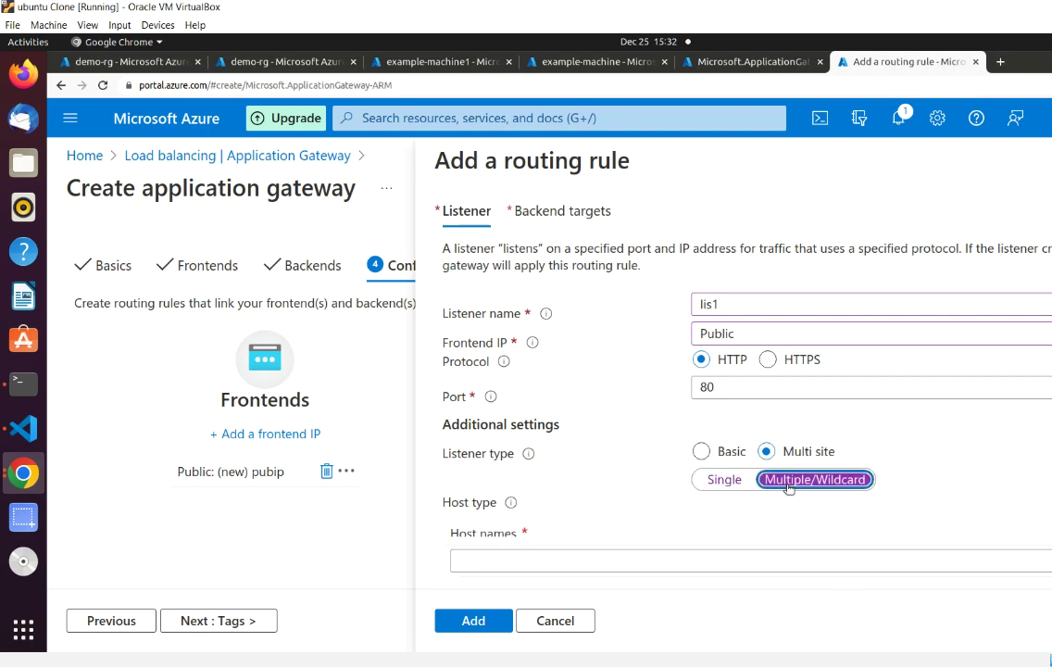
left_click(715, 477)
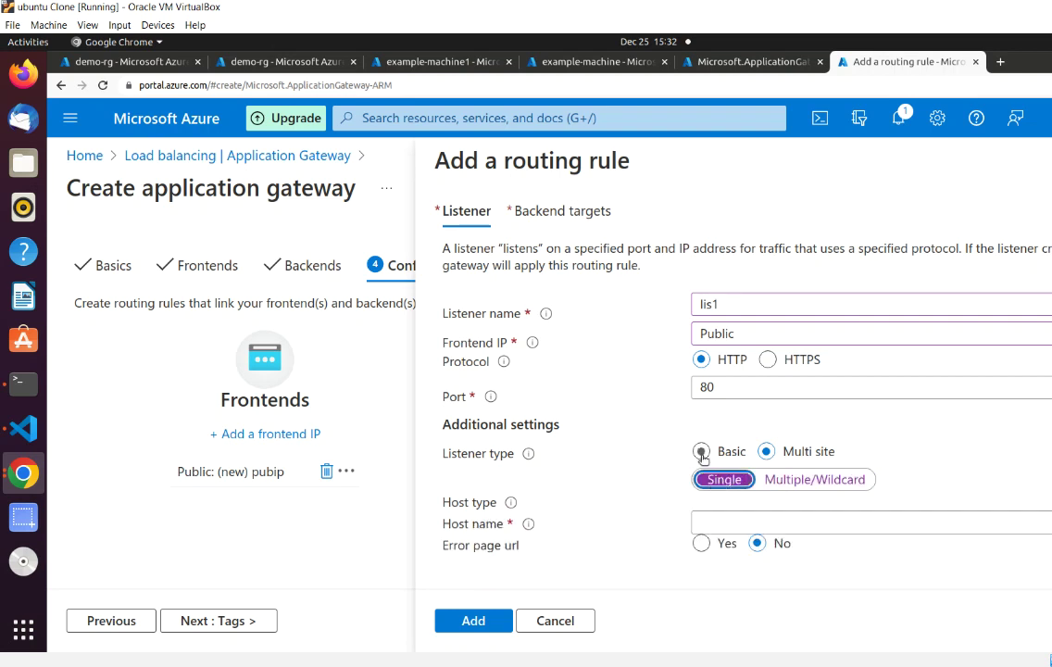
left_click(701, 451)
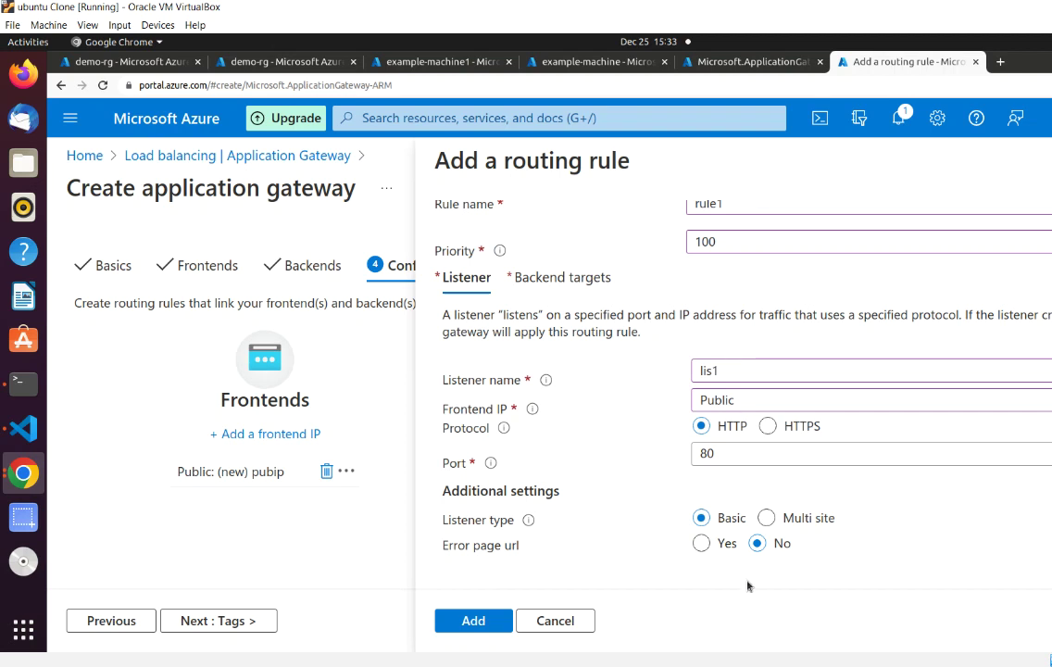
Try the listener's error page URL option to view its 502 and 403 fields, and turn it back off.
left_click(702, 542)
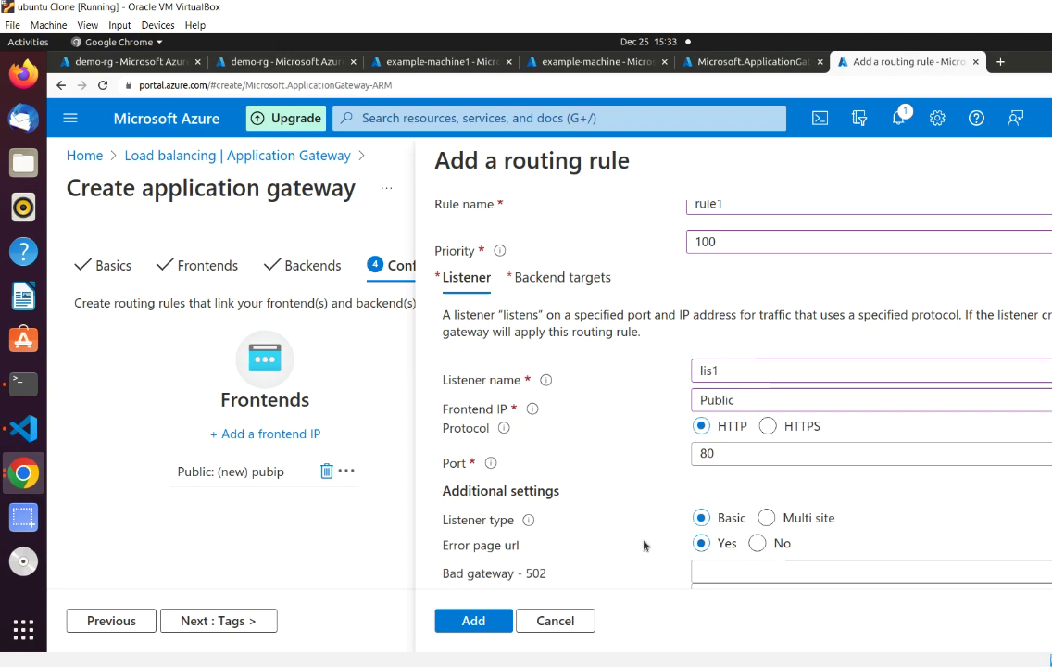
scroll(644, 546, "down", 1)
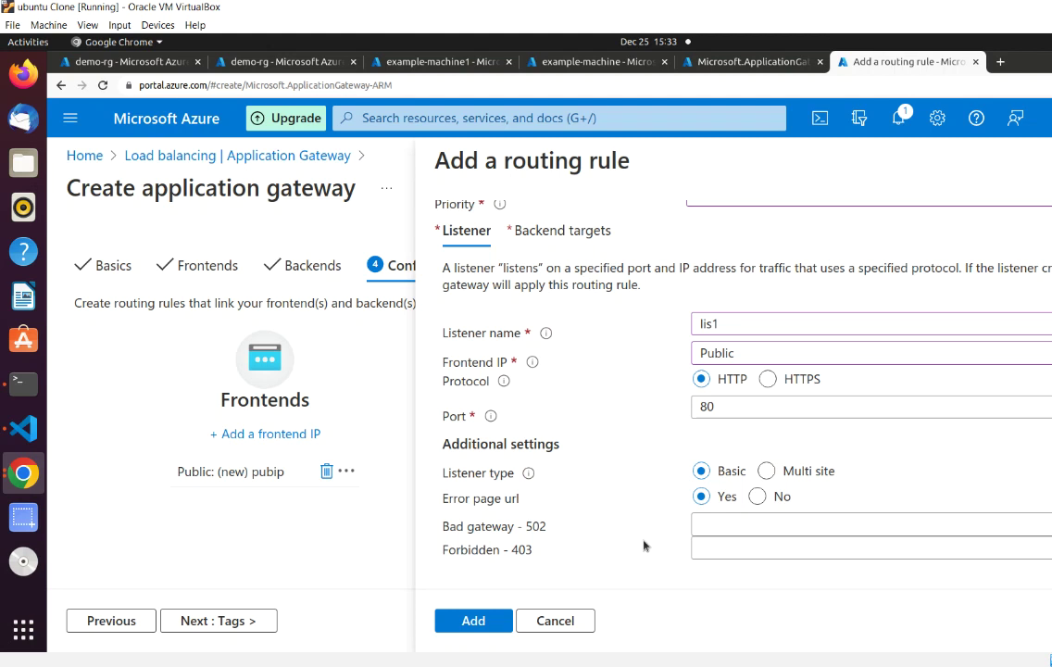
left_click(757, 497)
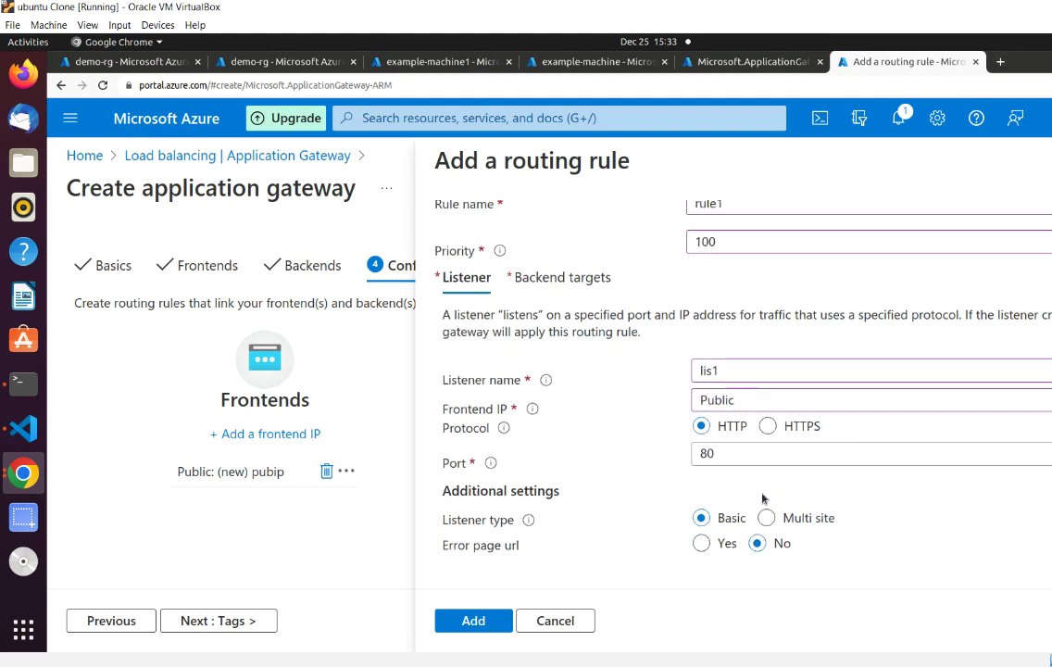
Set the routing rule's backend target to the backend pool named "backend".
left_click(455, 621)
left_click(574, 277)
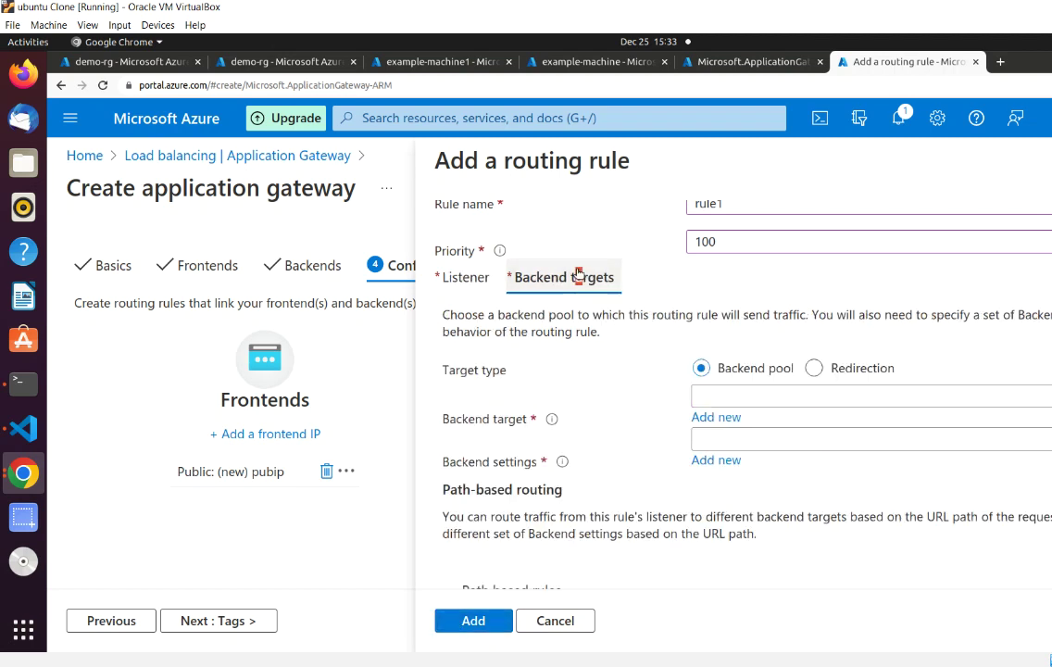
left_click(800, 398)
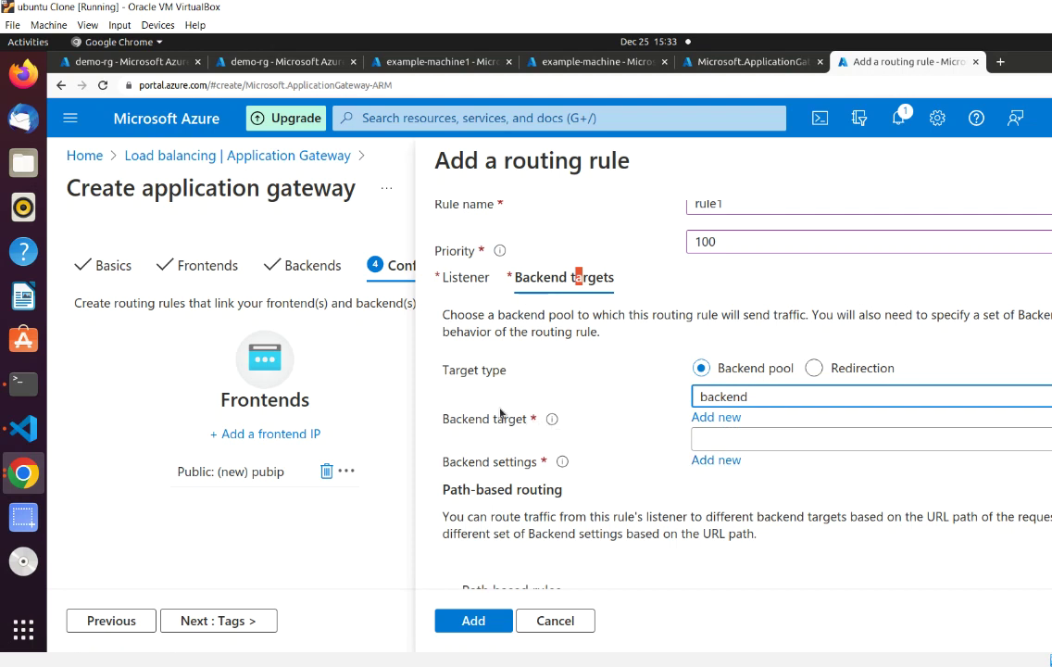
Add a new backend setting named back-sett for the routing rule, keeping its default protocol, port and host name options.
left_click(728, 461)
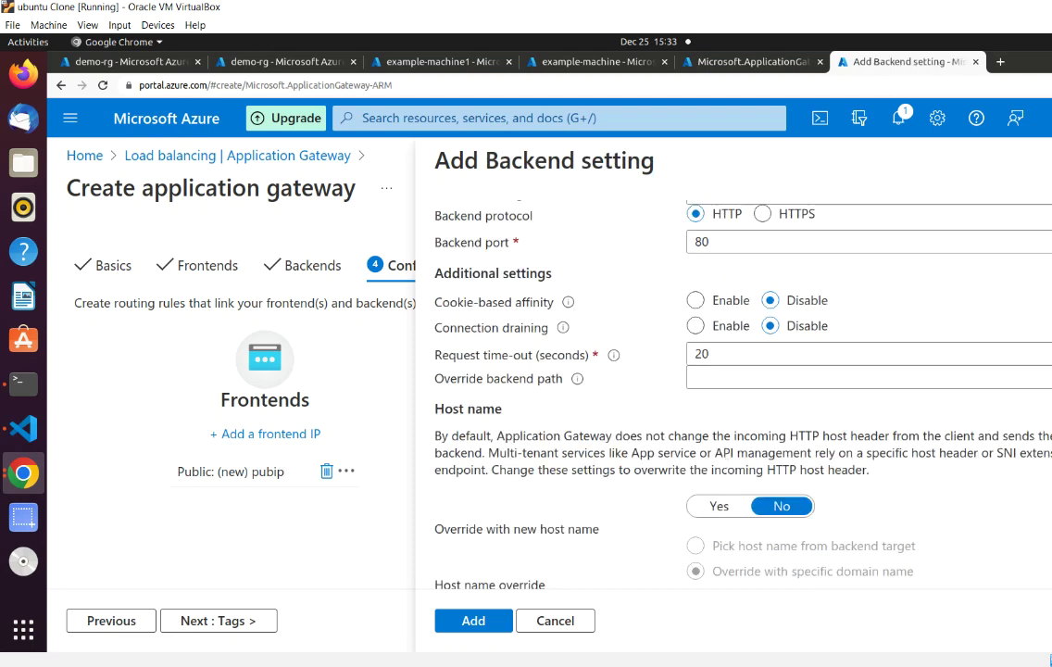
scroll(868, 245, "up", 1)
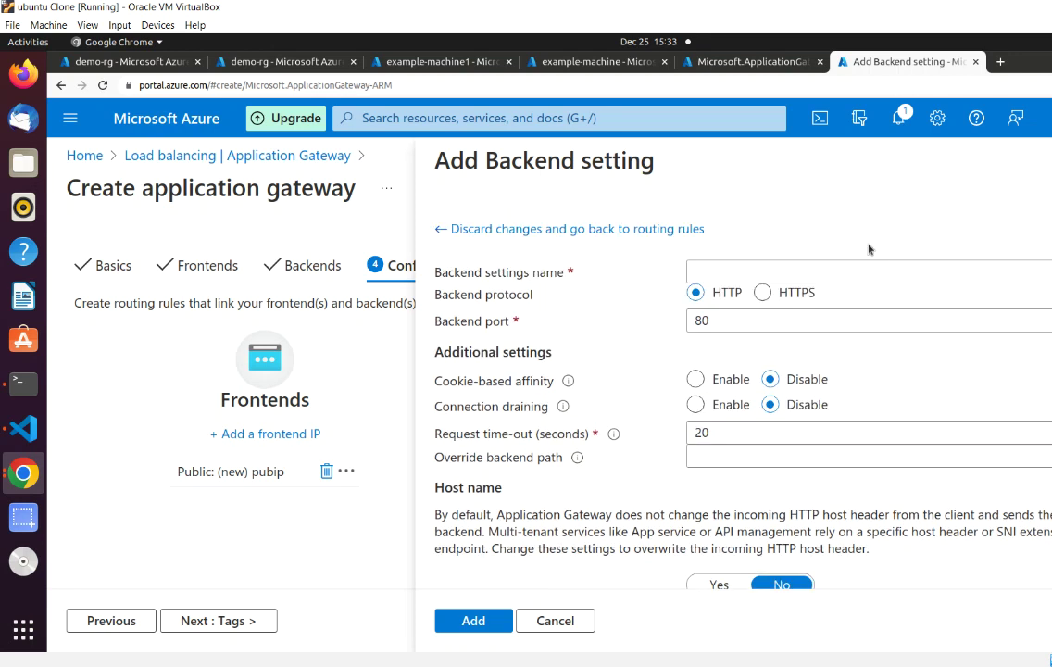
left_click(725, 272)
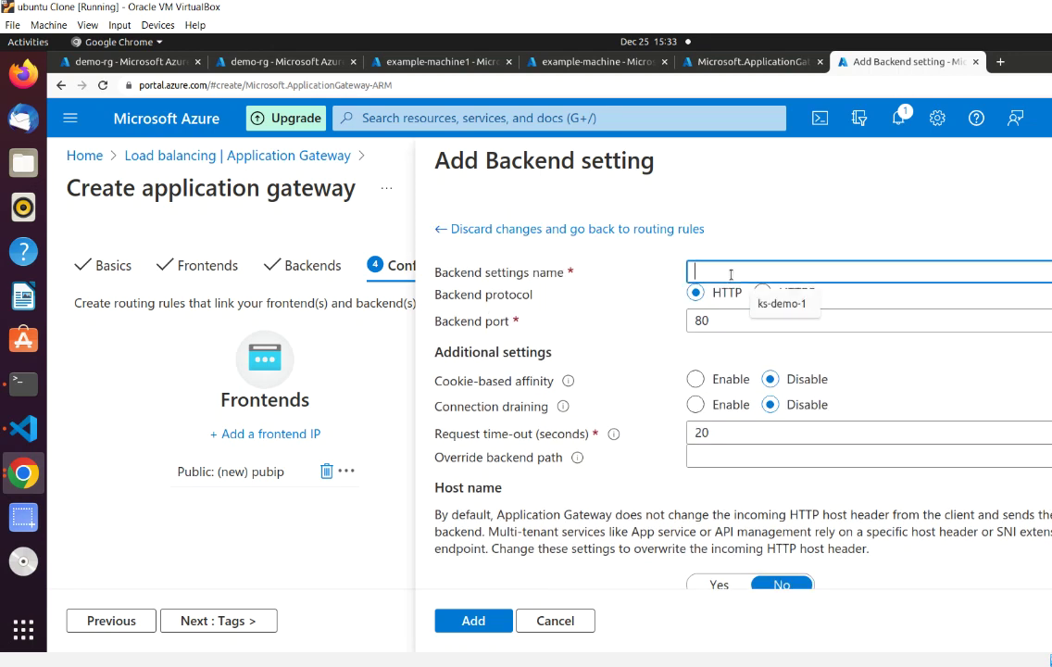
type("back-s")
type("ett")
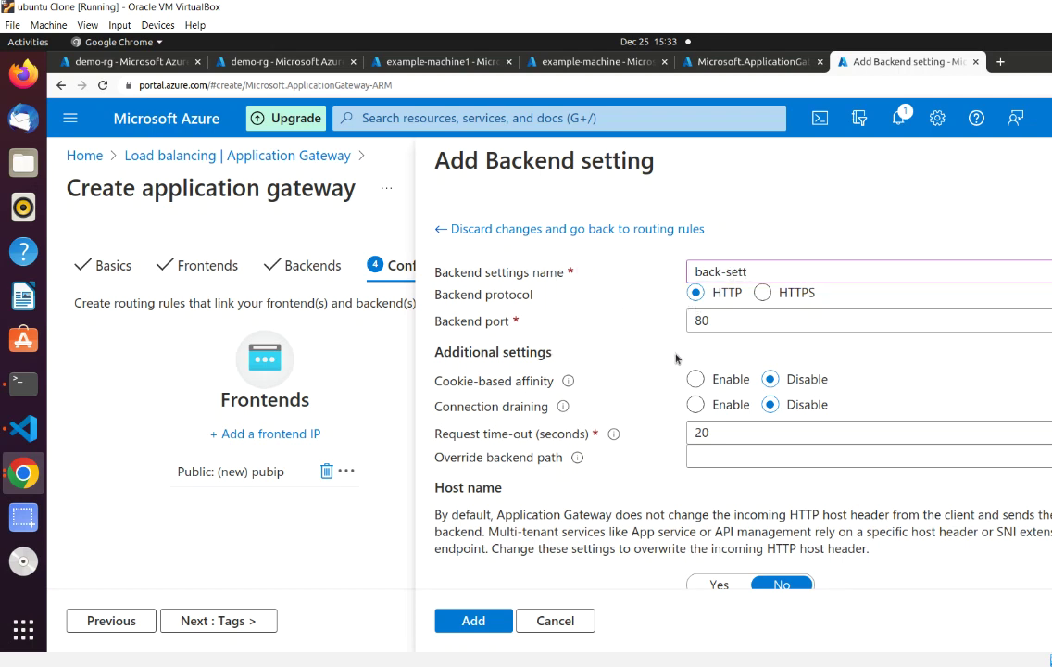
scroll(677, 359, "down", 1)
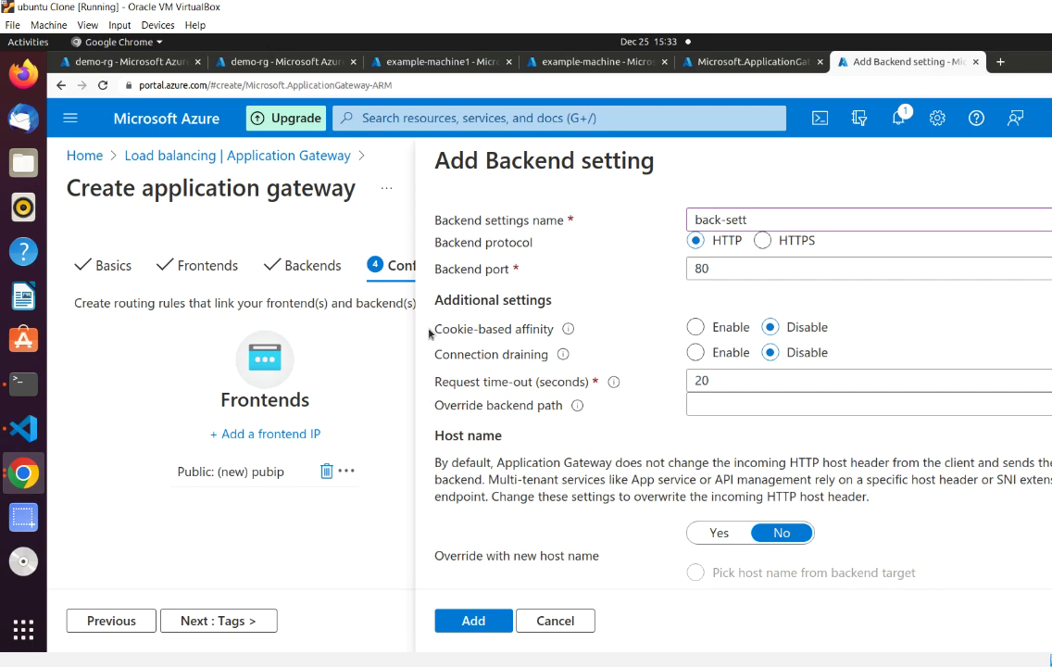
left_click_drag(434, 329, 560, 321)
scroll(619, 413, "down", 1)
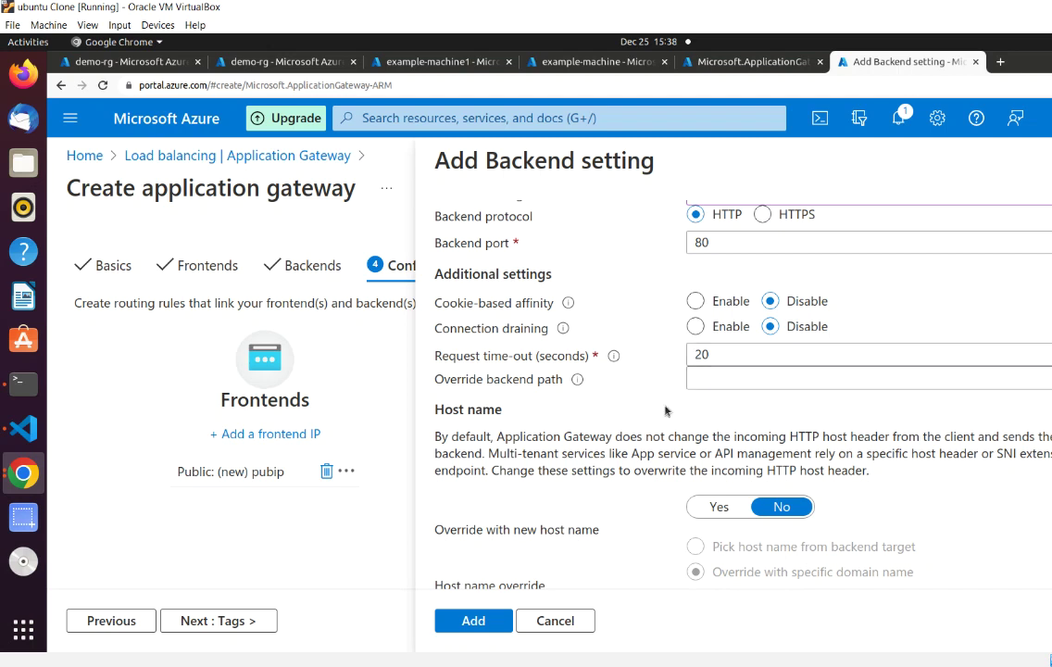
scroll(648, 414, "down", 3)
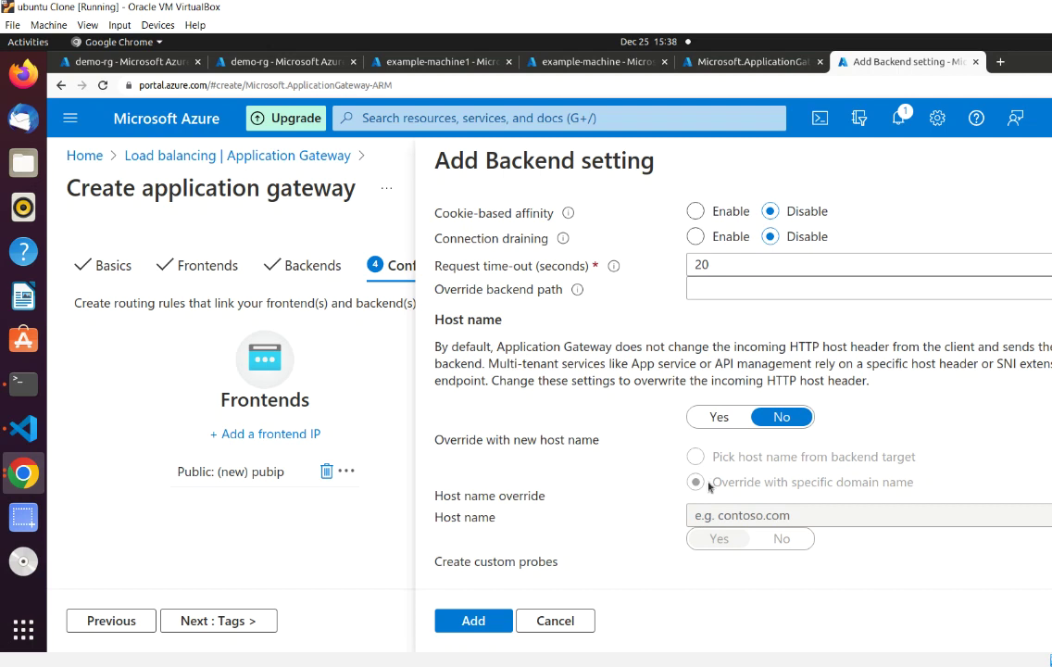
left_click(474, 620)
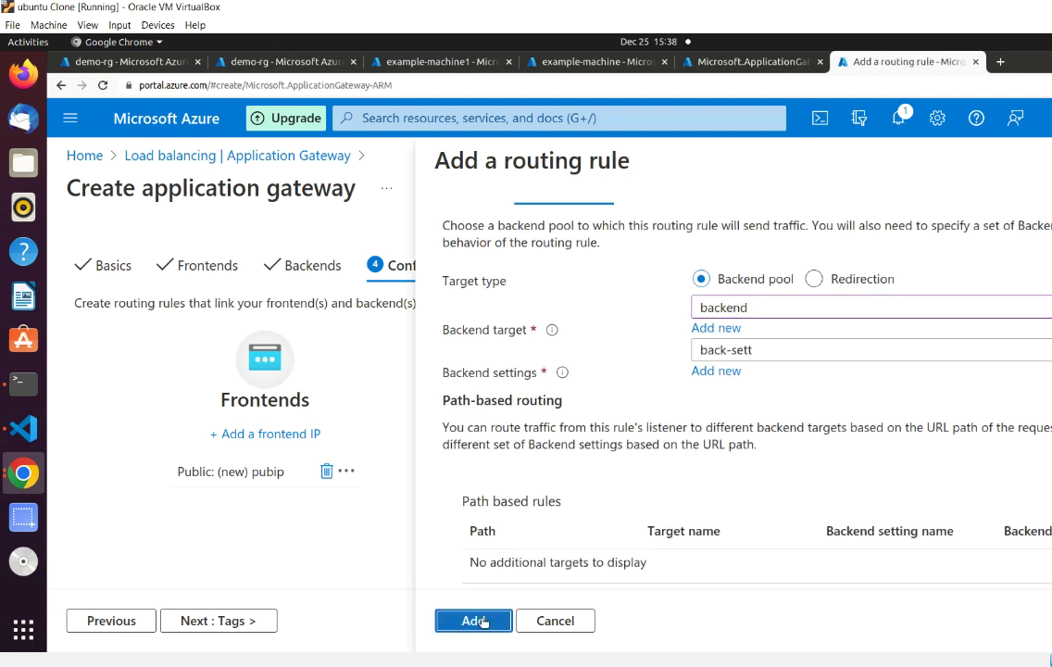
Add the completed routing rule to the gateway and proceed past the tags, leaving them empty, to the final review.
left_click(477, 620)
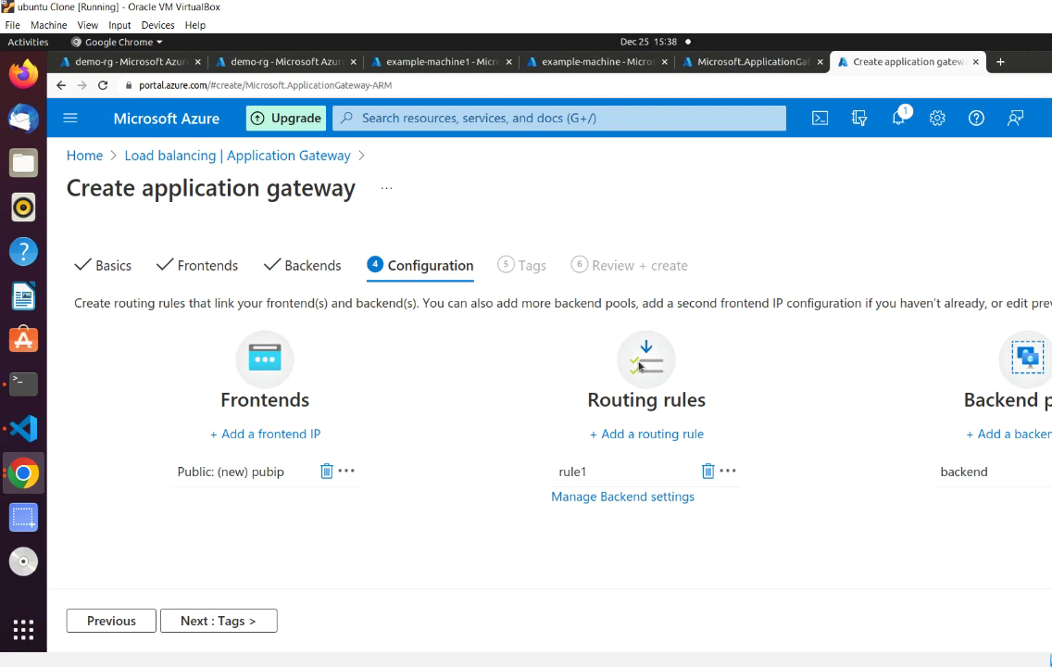
left_click(226, 623)
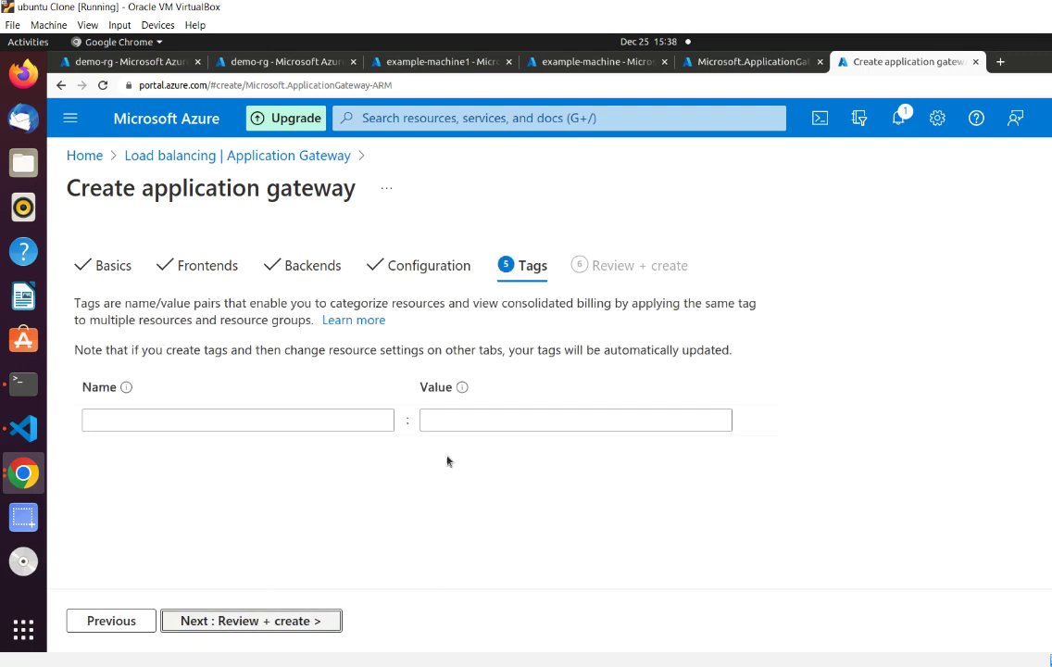
left_click(283, 623)
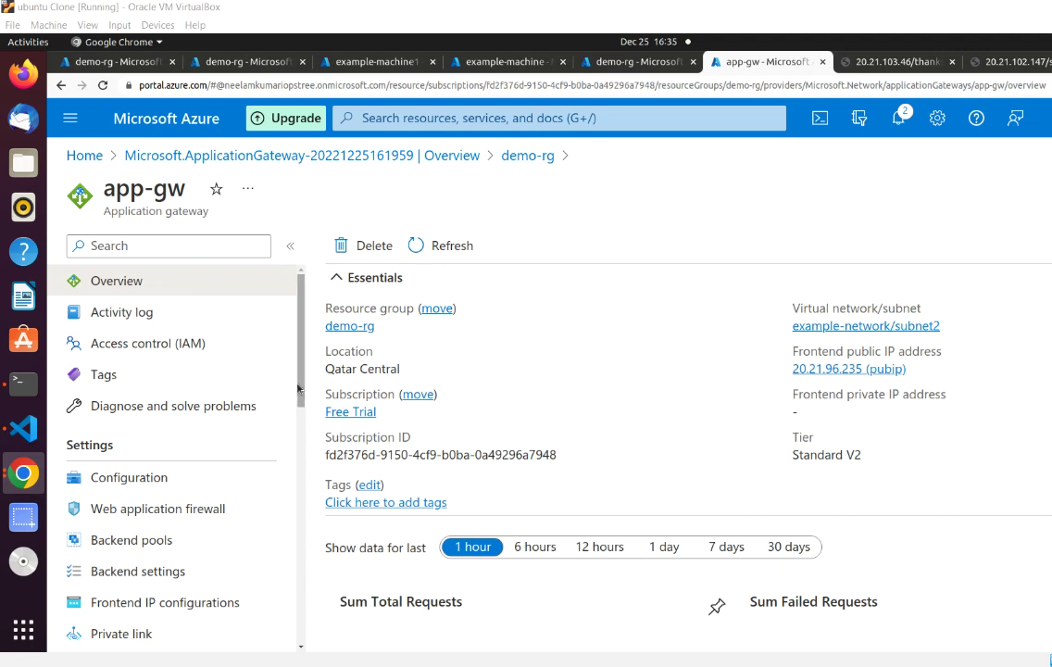
Examine the app-gw gateway's backend pools, including the vm1 pool's target and associated rule.
scroll(298, 389, "down", 1)
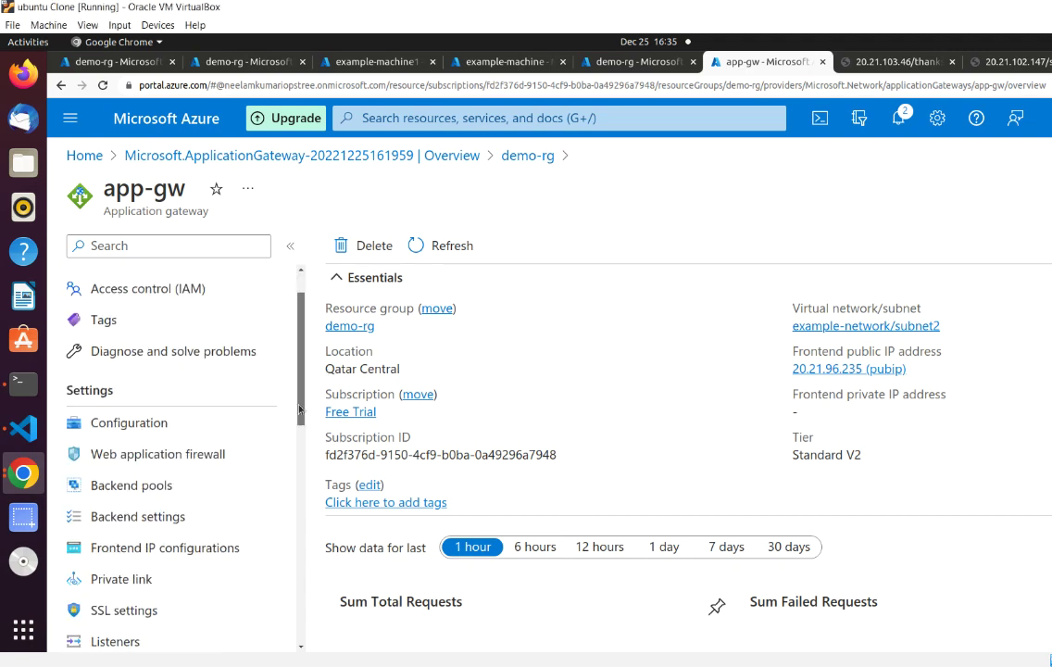
left_click(159, 479)
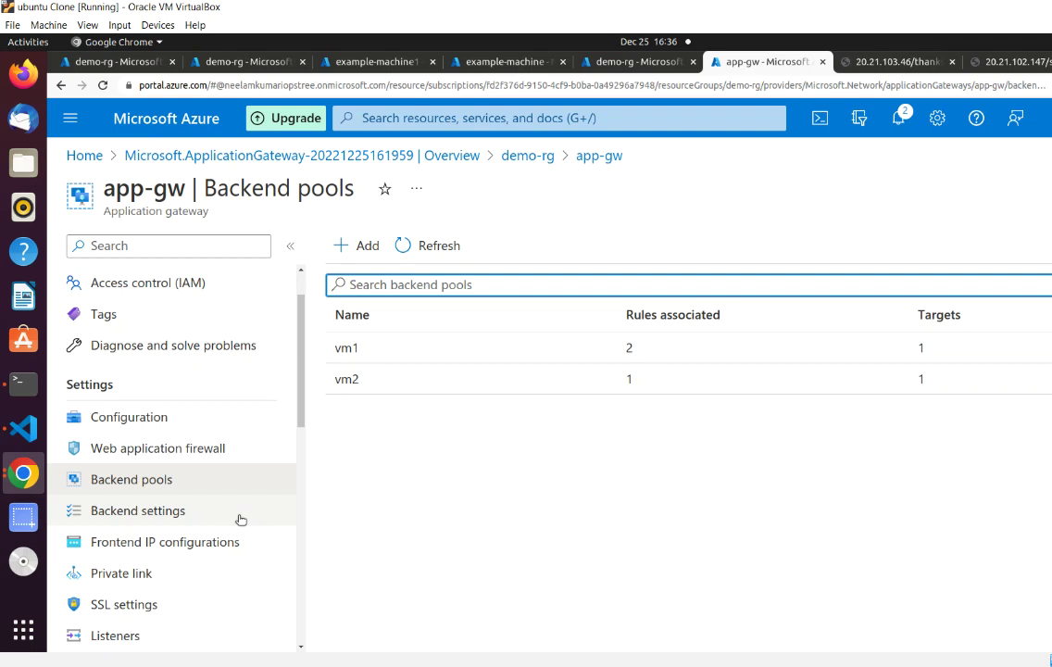
left_click(385, 349)
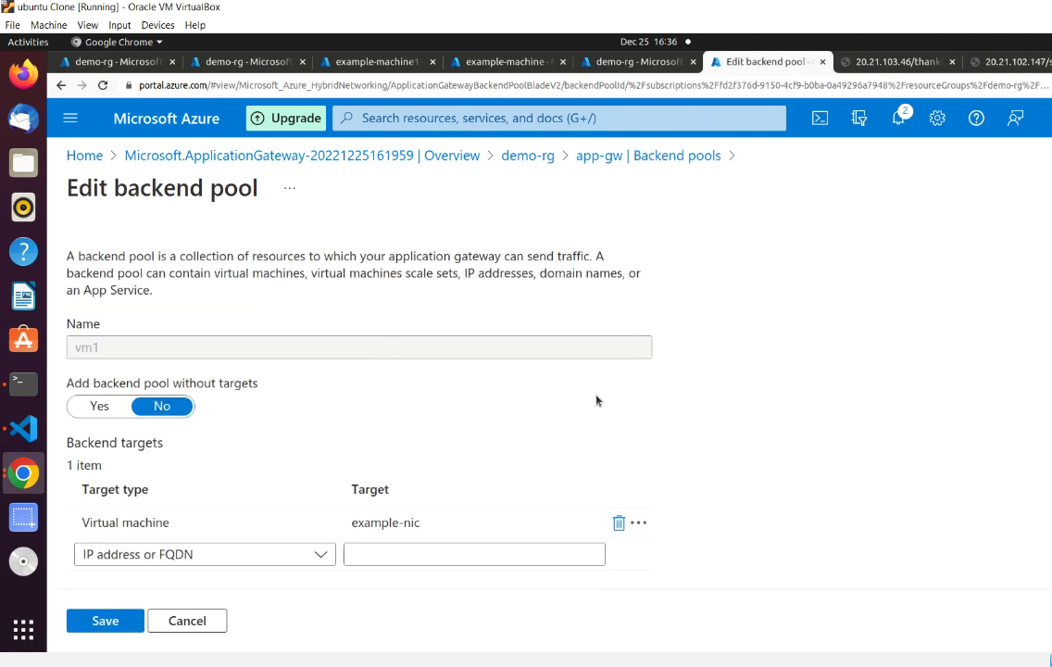
scroll(596, 400, "down", 2)
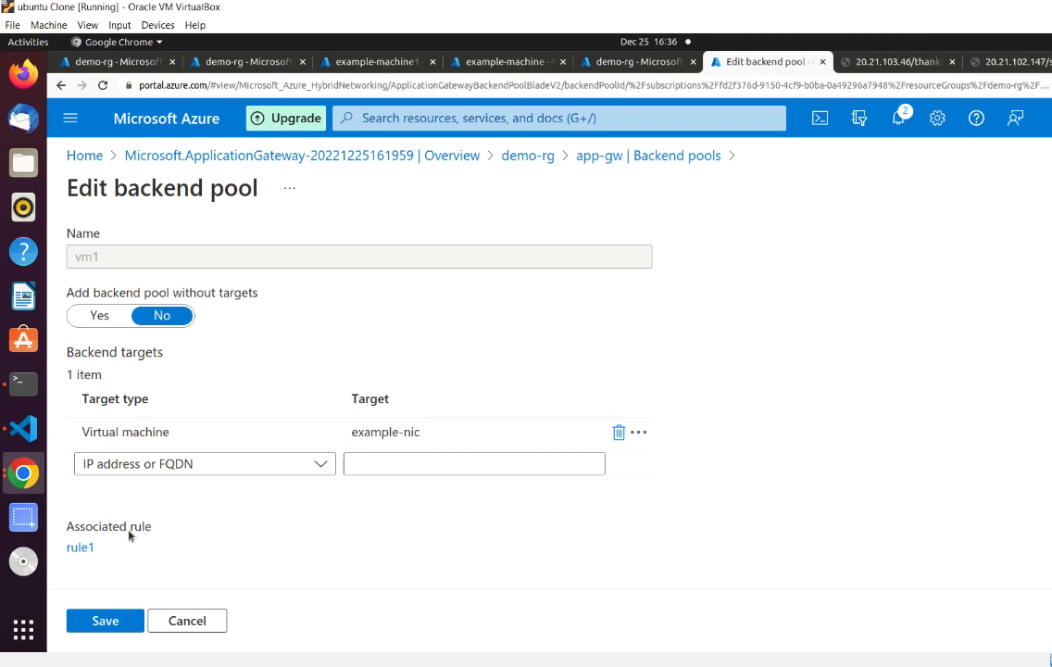
Review rule1's listener, backend targets and path-based rules, and return to the backend pools list.
left_click(81, 547)
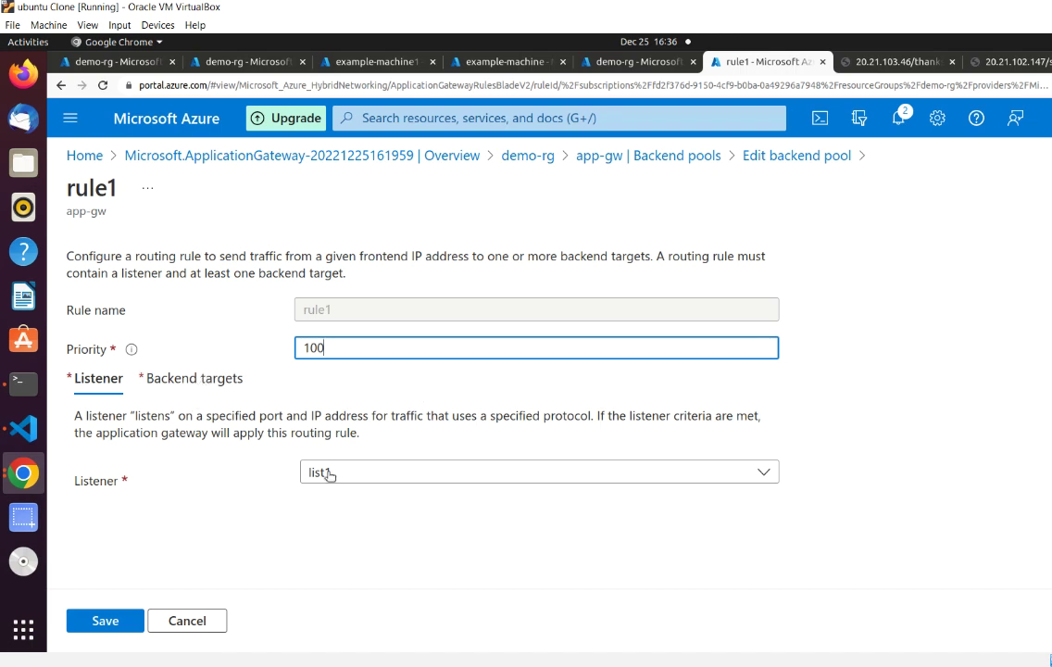
left_click(146, 377)
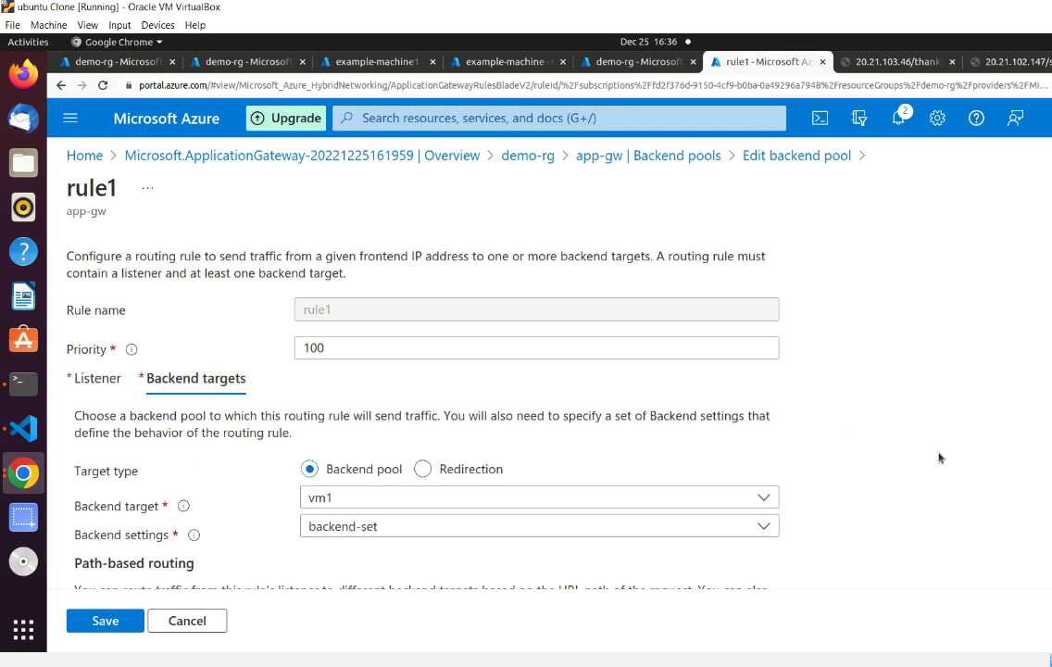
scroll(939, 457, "down", 3)
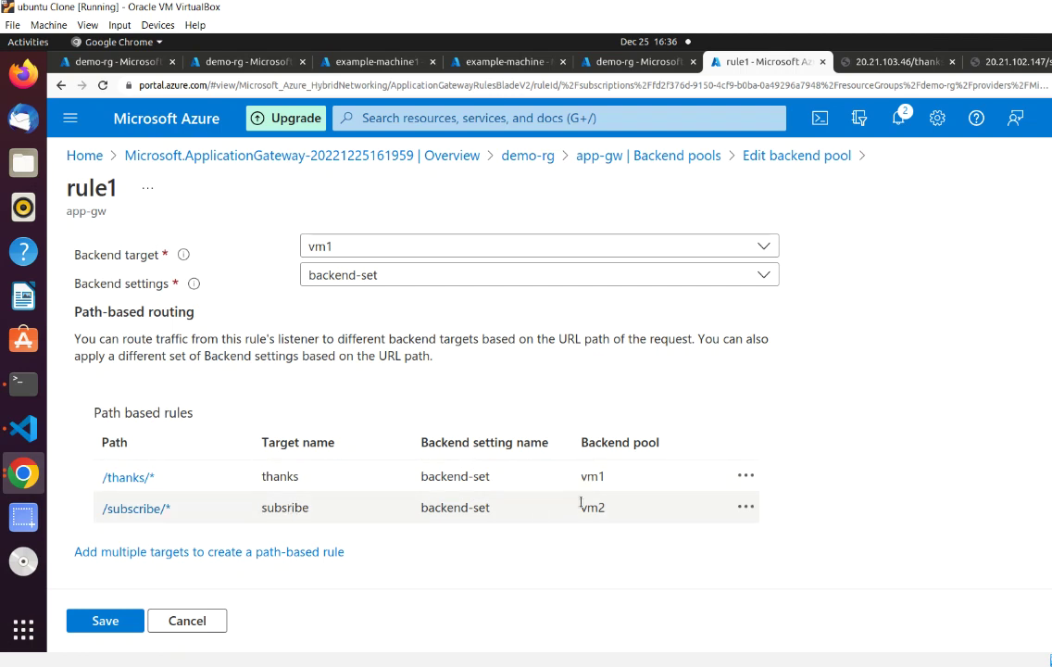
scroll(908, 361, "up", 5)
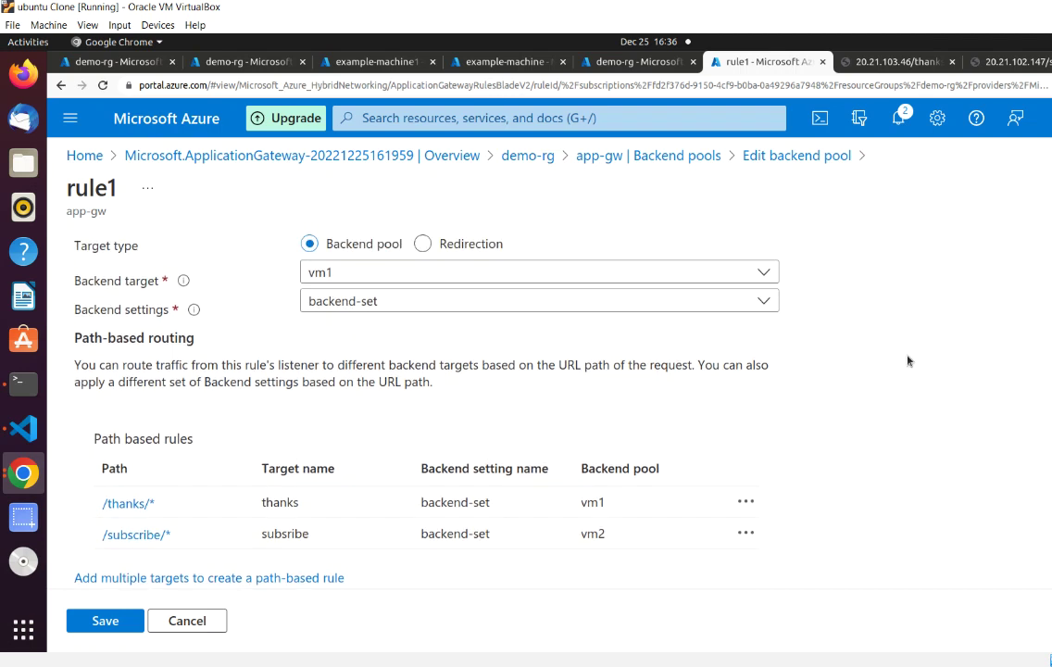
left_click(60, 84)
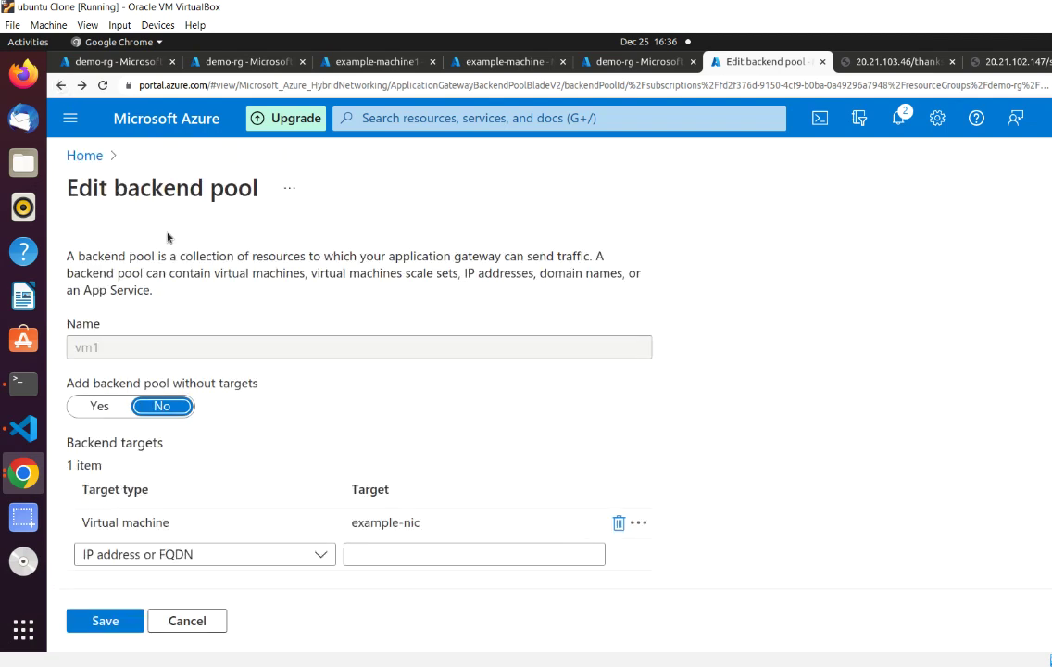
left_click(60, 84)
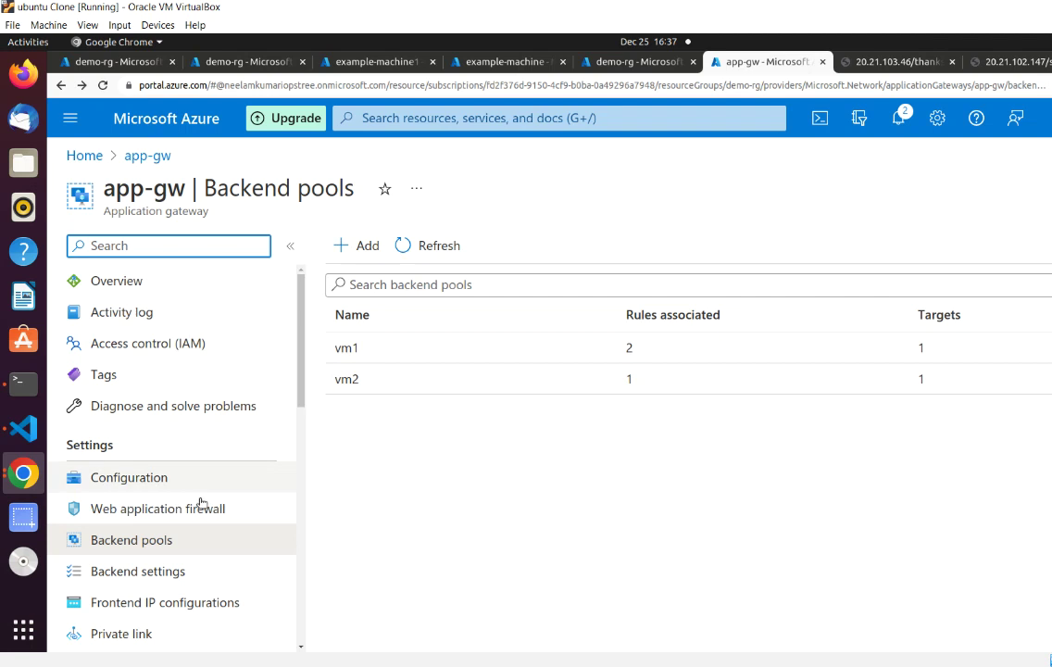
Review the app-gw gateway's backend settings and frontend IP configurations.
left_click(141, 571)
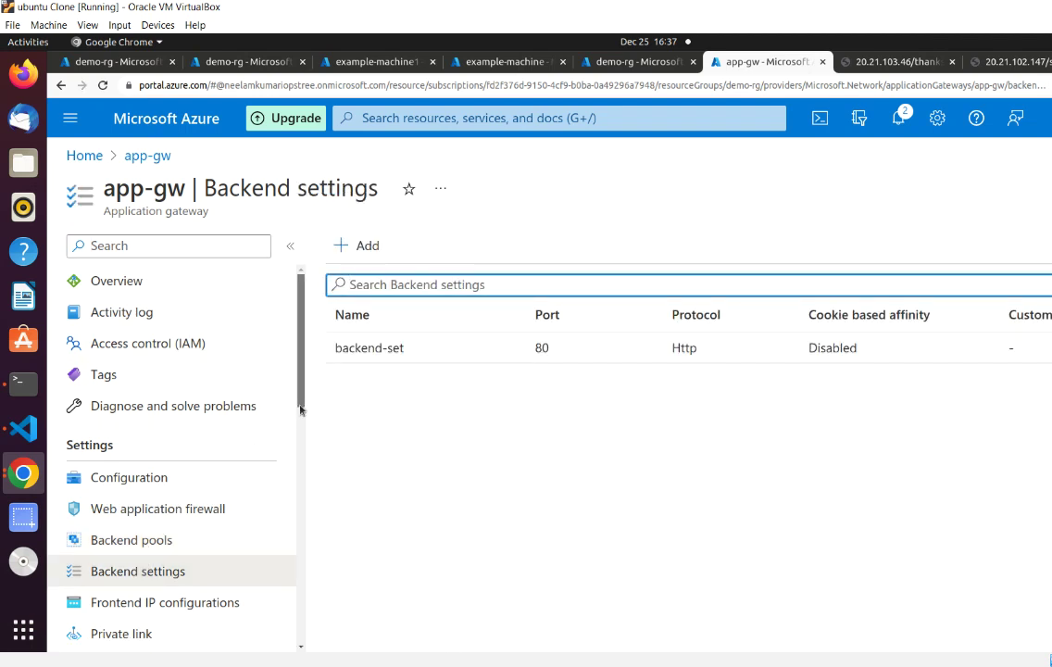
scroll(298, 408, "down", 2)
left_click(185, 515)
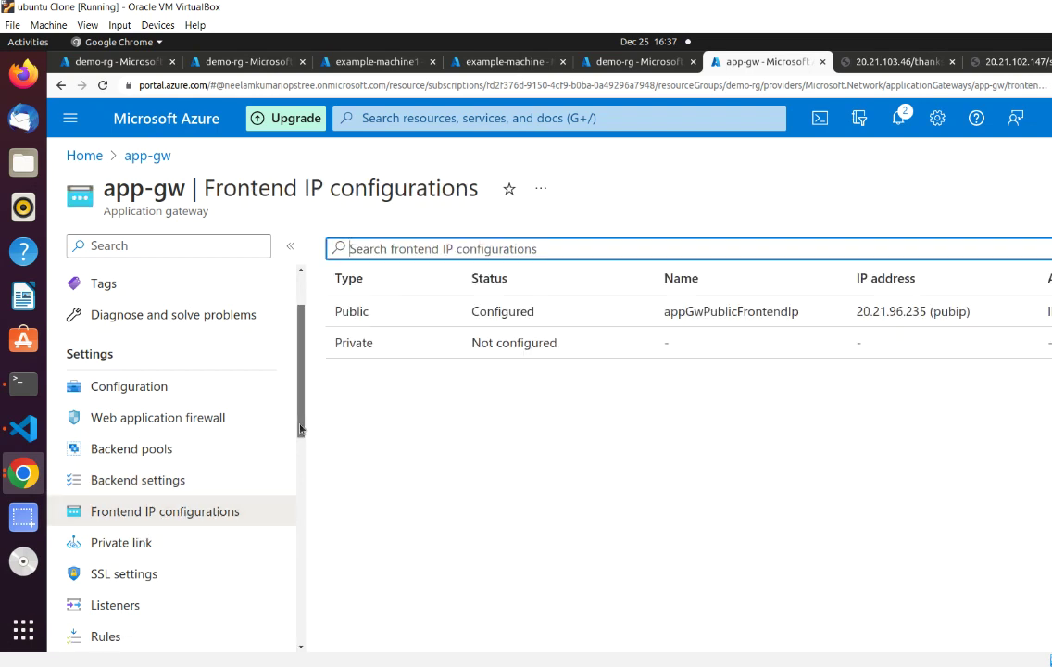
Check the health of the app-gw gateway's backend servers.
left_click_drag(301, 428, 284, 583)
left_click(140, 536)
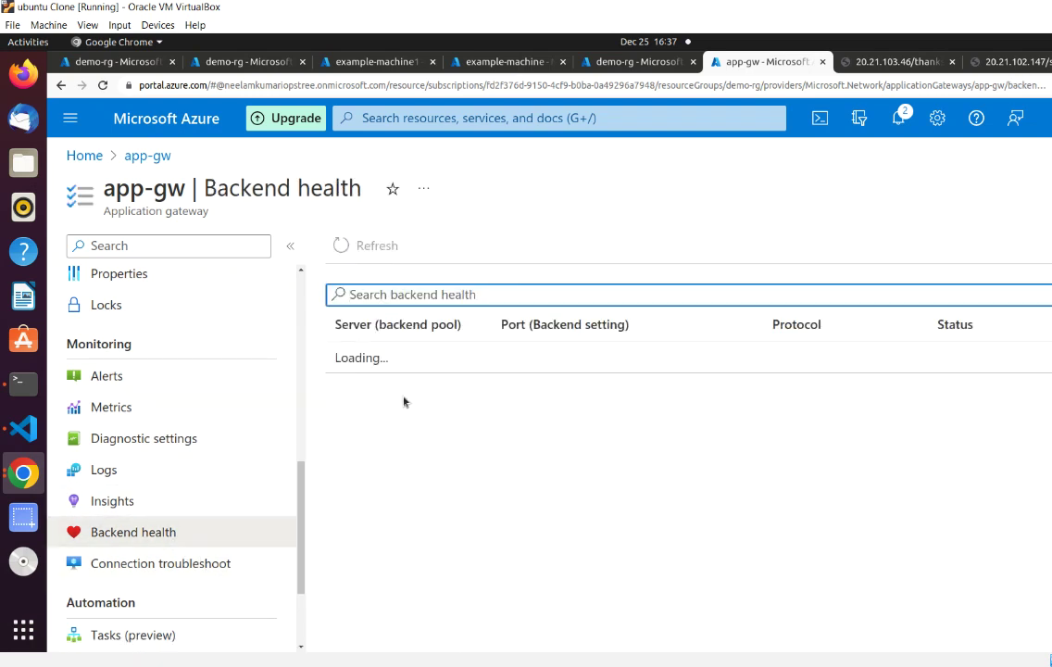
left_click(373, 252)
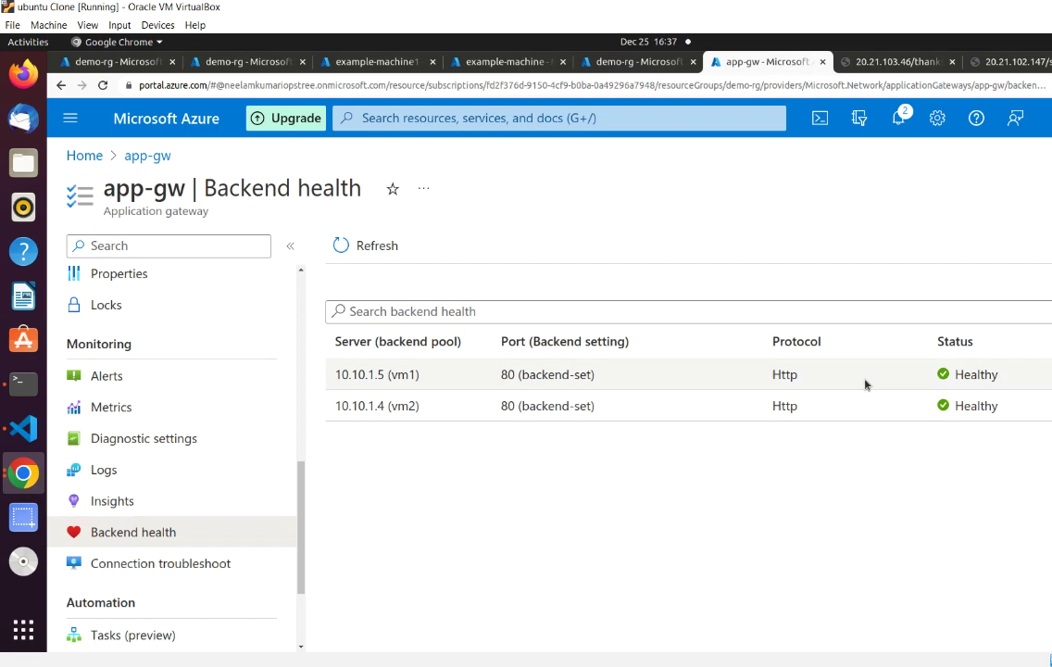
left_click_drag(300, 530, 301, 481)
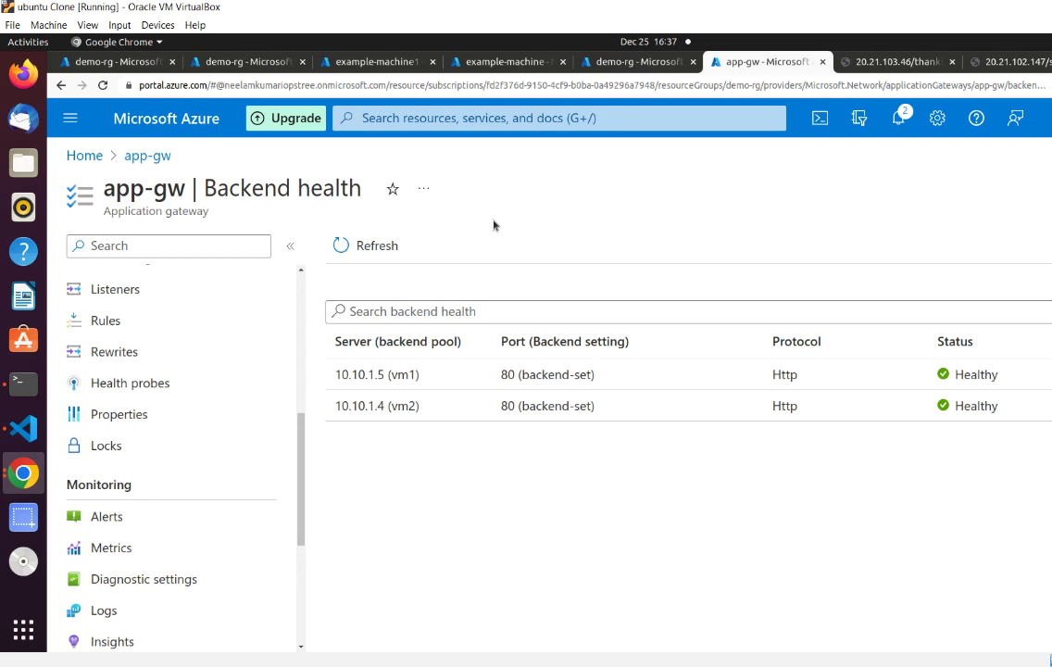
Compare the IP addresses on example-machine1's networking page and example-machine's overview.
left_click(369, 68)
left_click(554, 176)
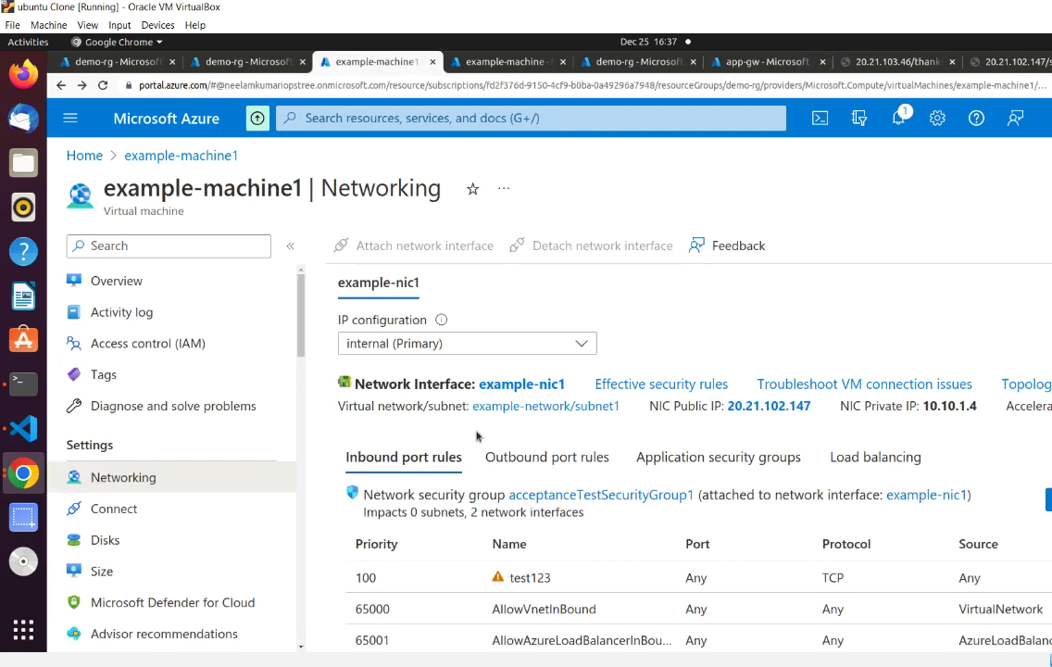
left_click(466, 63)
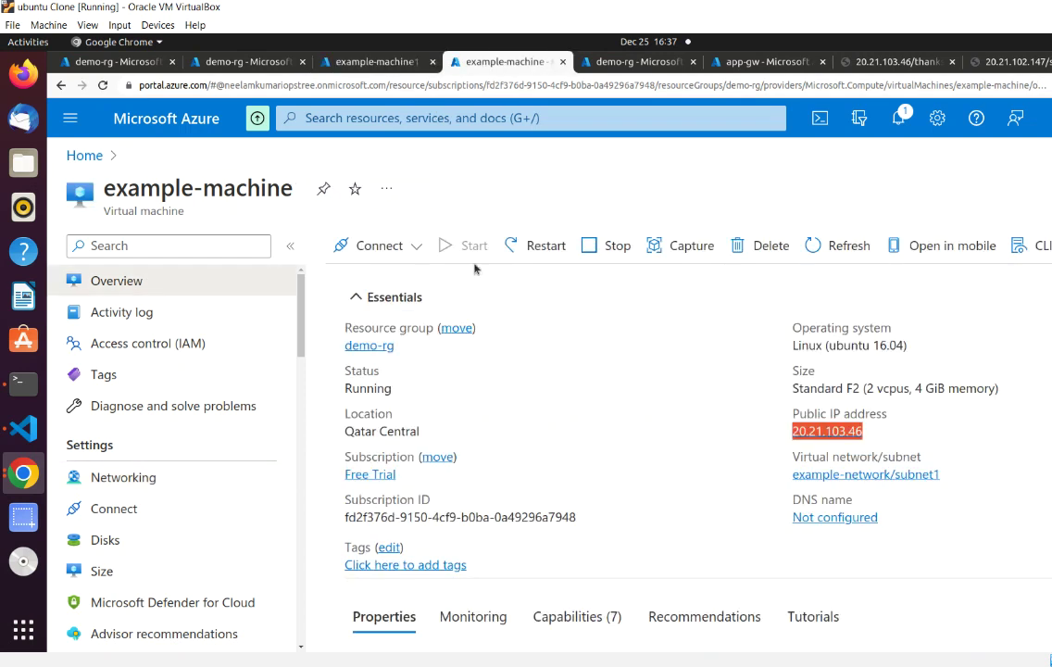
left_click(347, 63)
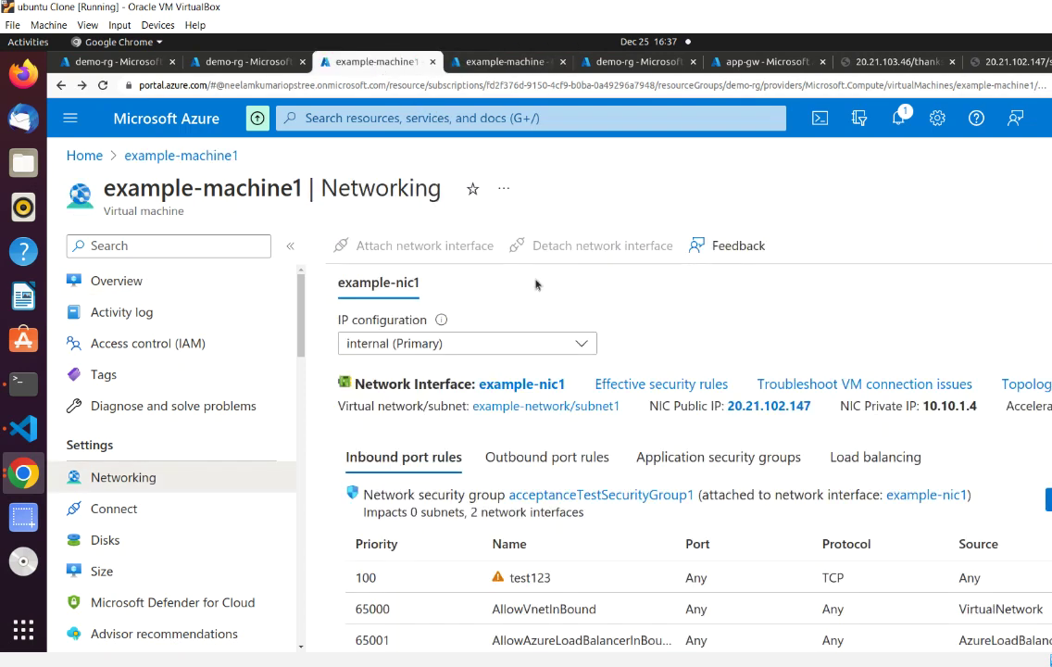
left_click(500, 62)
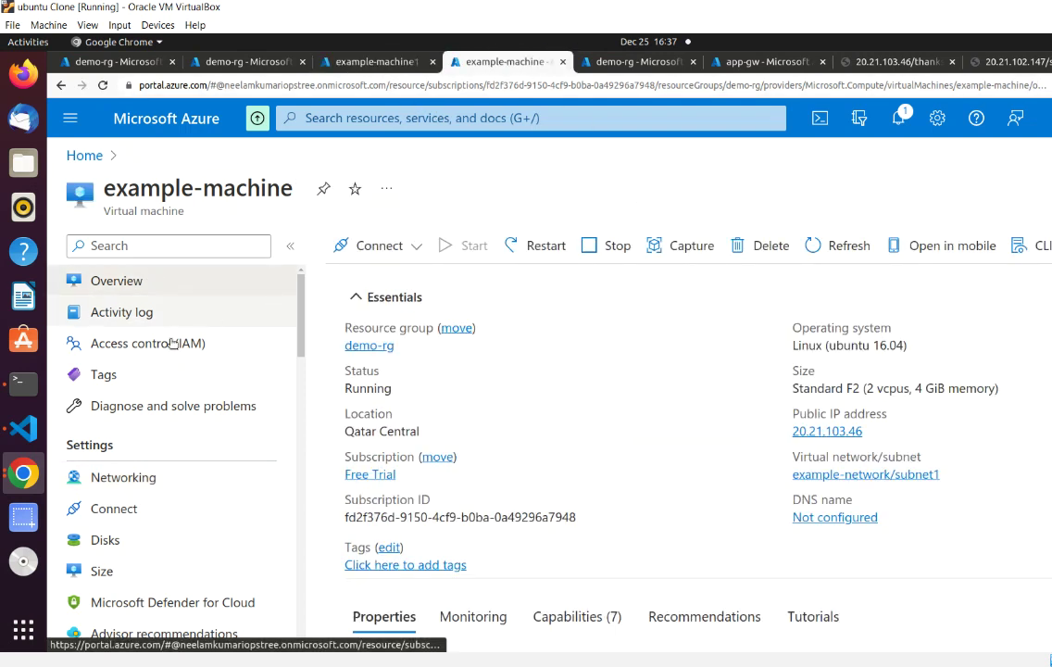
Switch to the terminal and request the default web page on example-machine with curl localhost/.
left_click(23, 401)
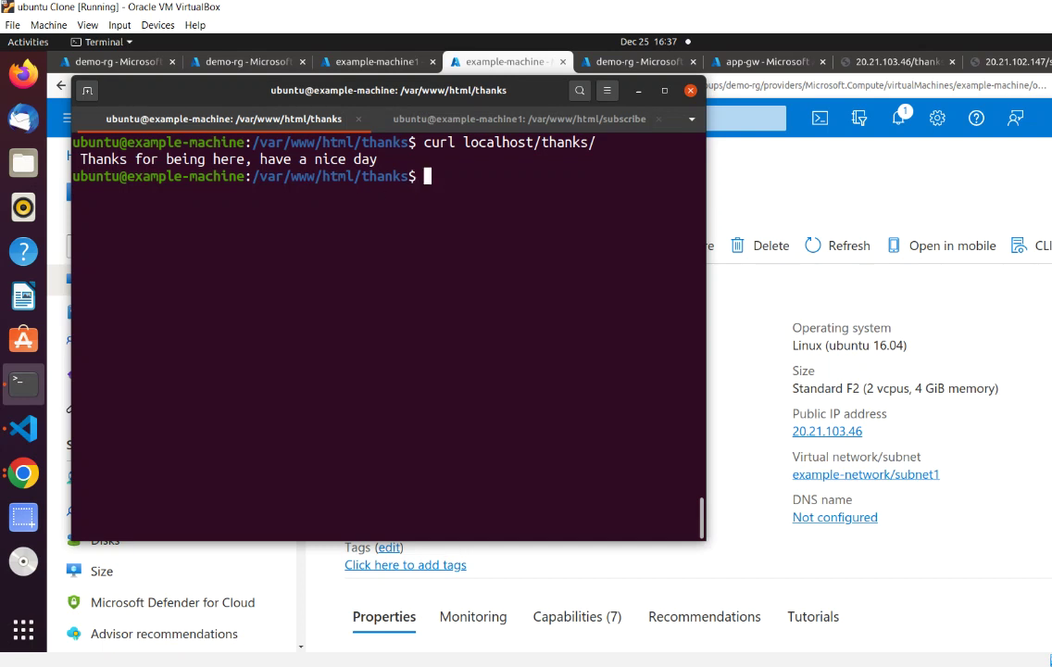
key("Up")
key("BackSpace")
key("BackSpace")
key("BackSpace")
key("BackSpace")
key("BackSpace")
key("BackSpace")
key("BackSpace")
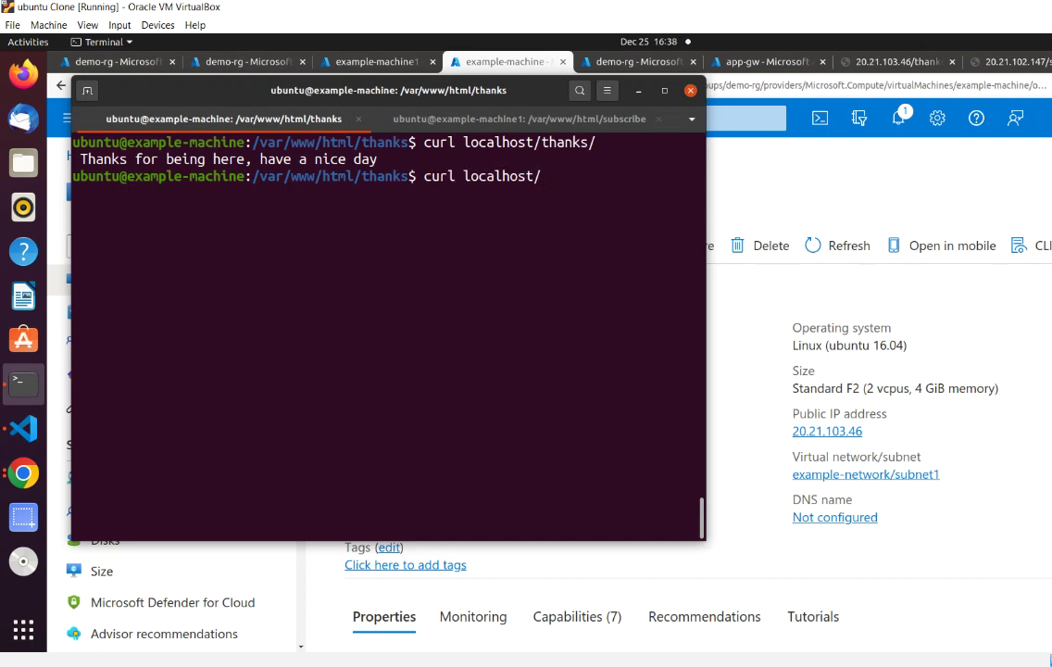
key("Return")
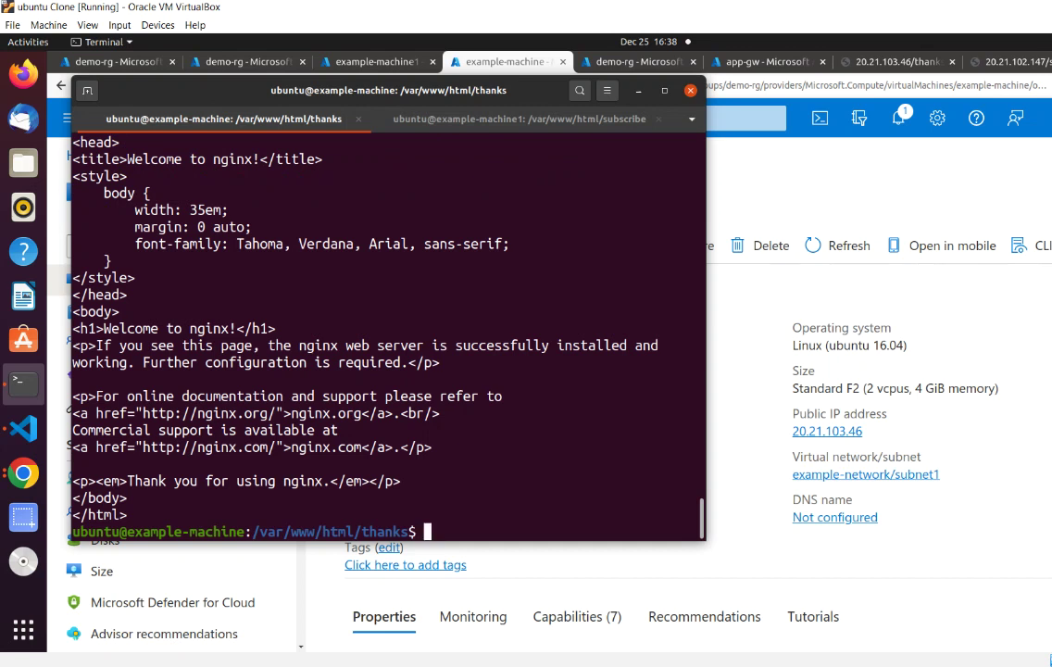
List the contents of /var/www/html on example-machine, then enter its thanks folder and list the files there.
type("cd ..")
key("Return")
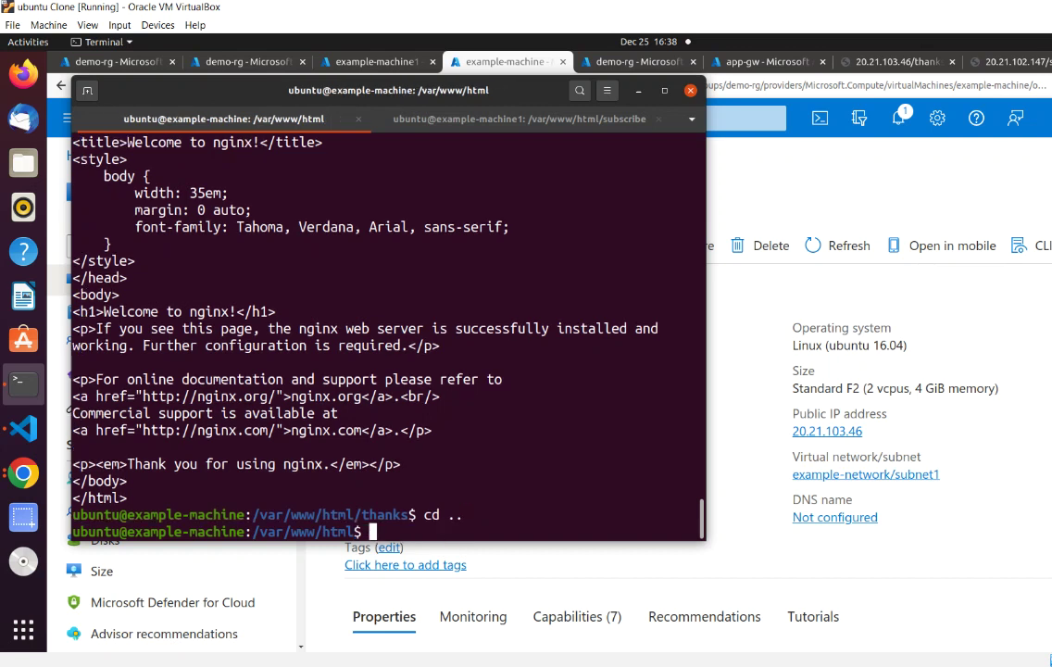
type("ls")
key("Return")
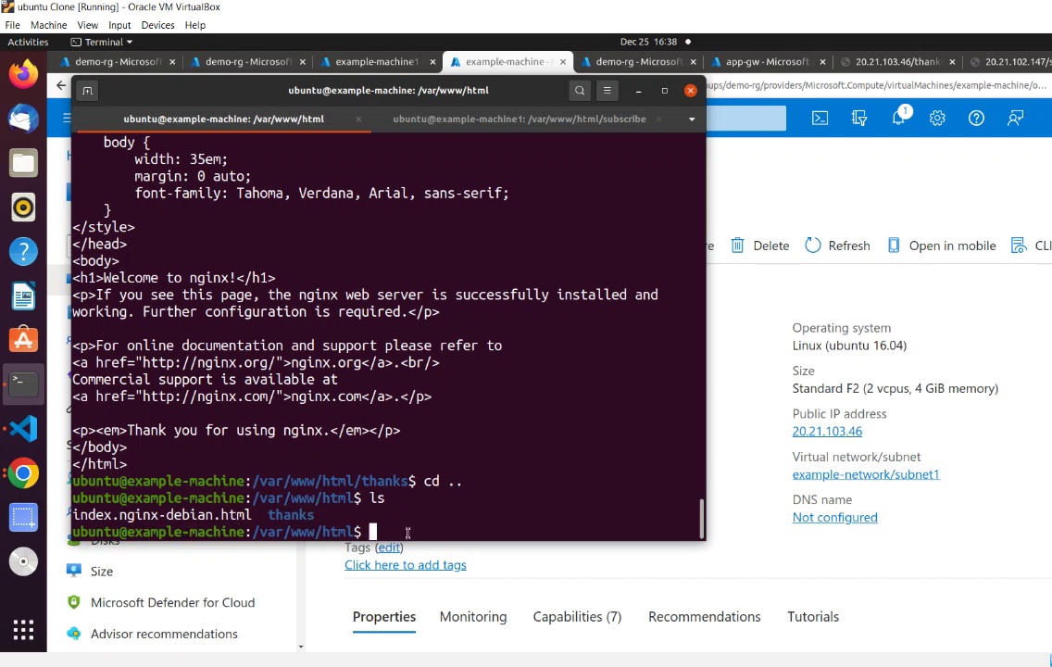
type("cd t")
key("Tab")
key("Return")
type("ls")
key("Return")
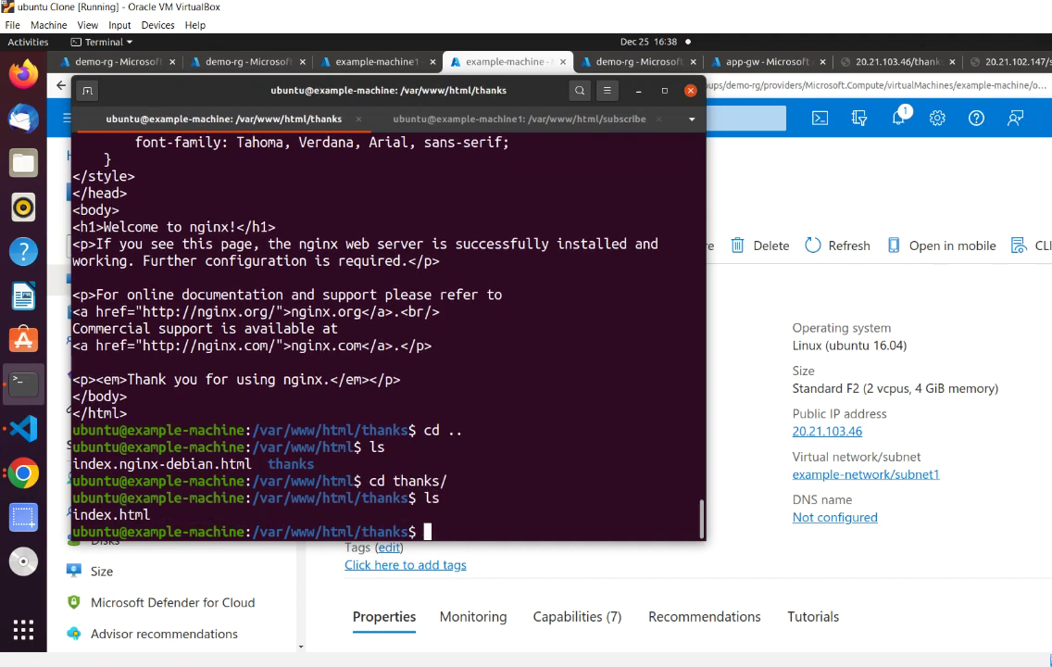
Run curl localhost/thanks/ on example-machine and print index.html to compare the page with its source file.
key("Up")
key("Up")
key("Up")
key("Up")
key("Up")
type("/thanks/")
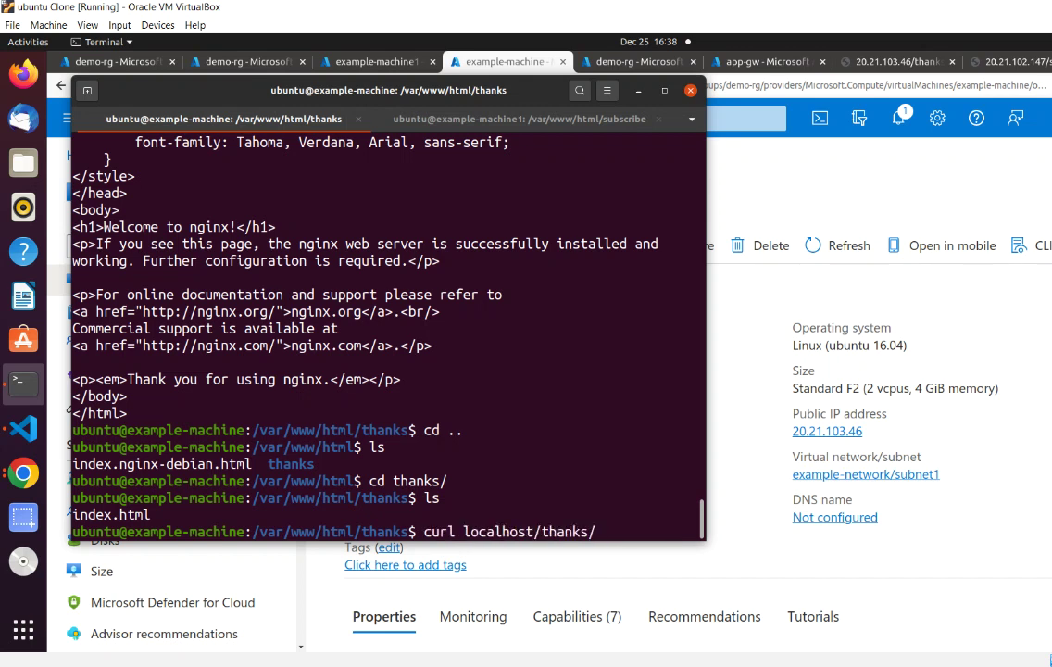
key("Return")
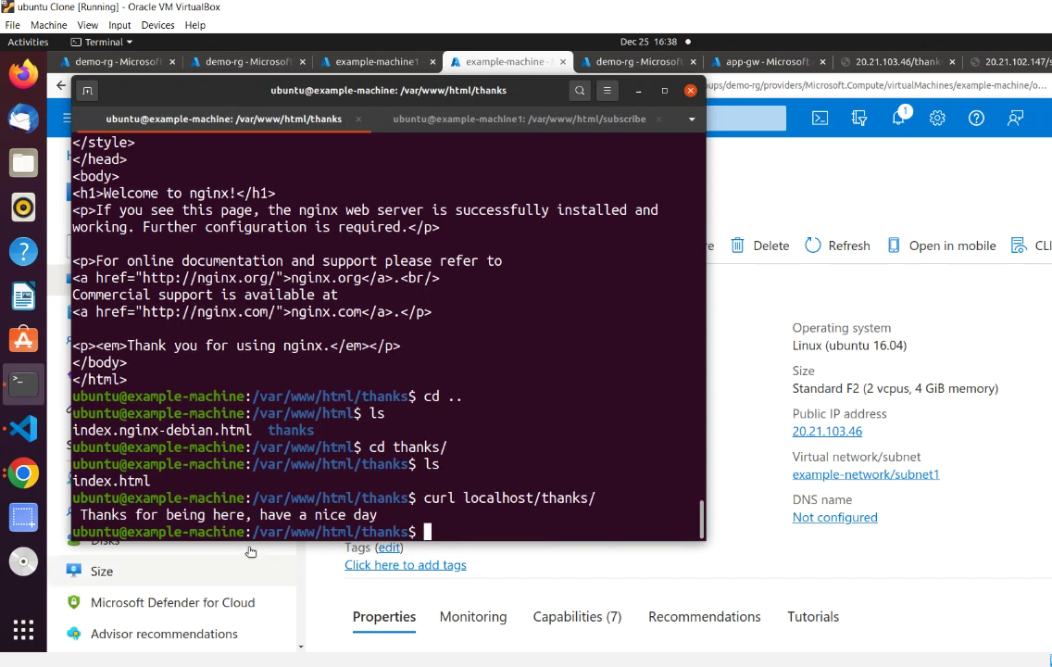
type("cat index.html")
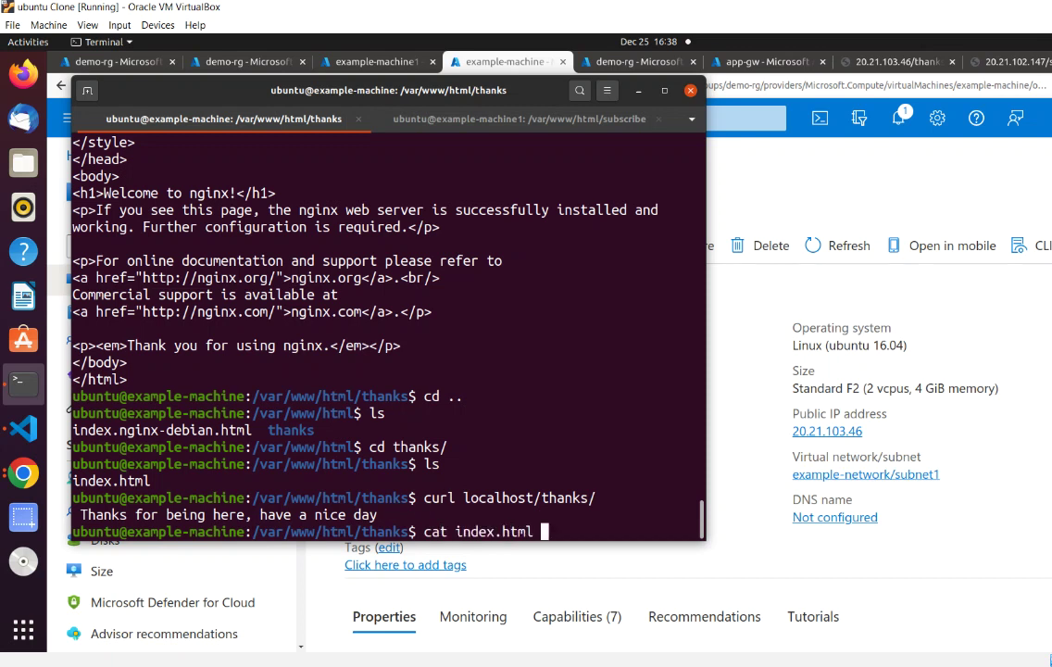
key("Return")
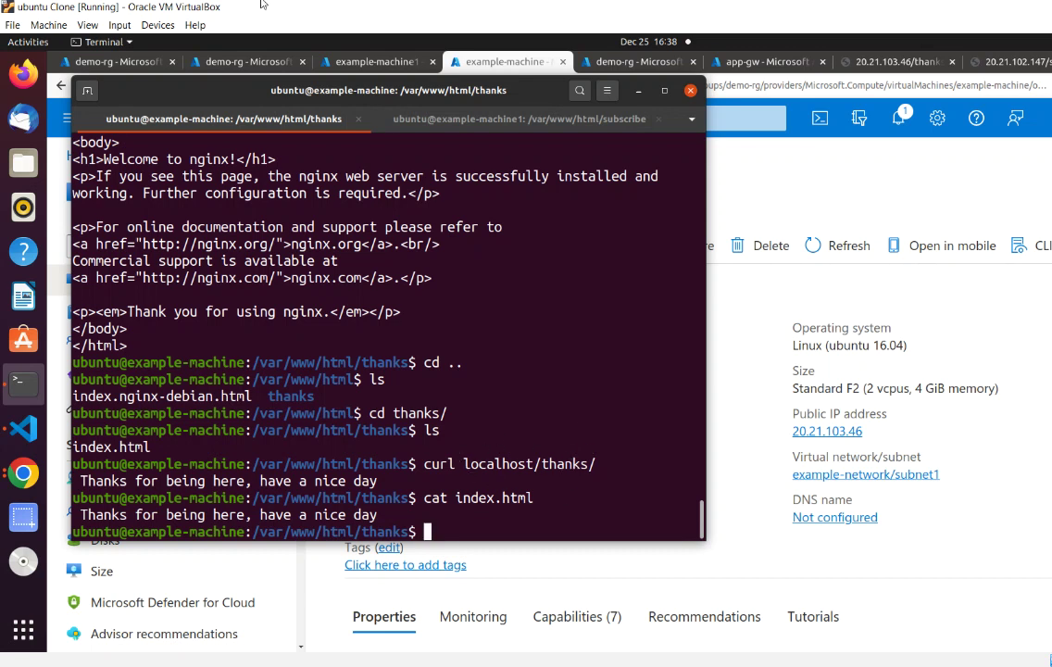
Request the subscribe page in the example-machine1 session with curl localhost/subscribe/.
left_click(487, 123)
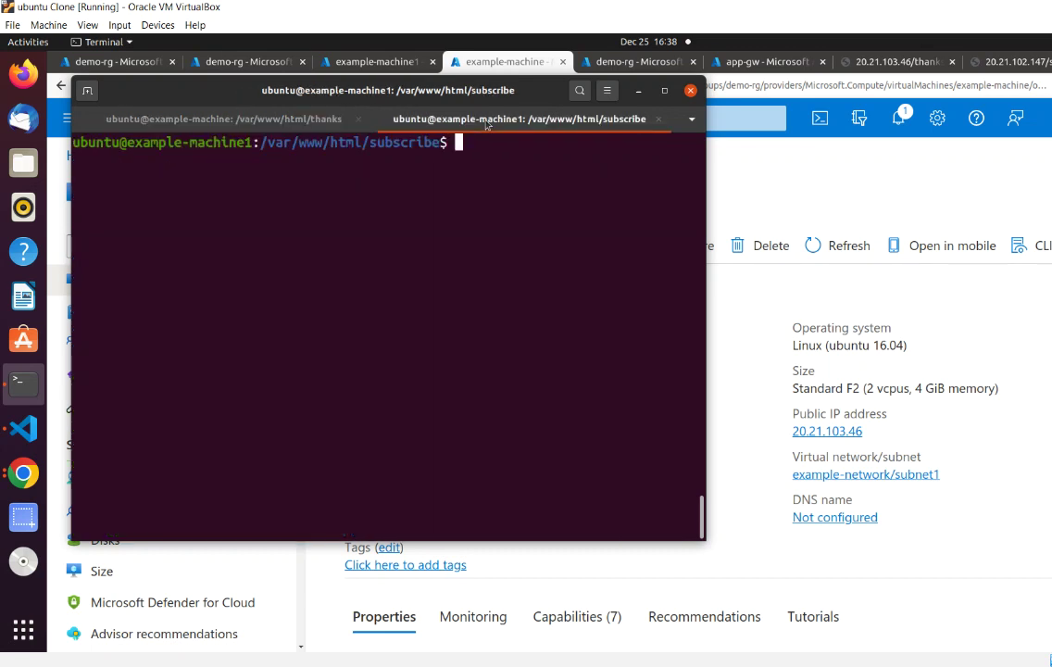
type("curl localhost/subscribe/")
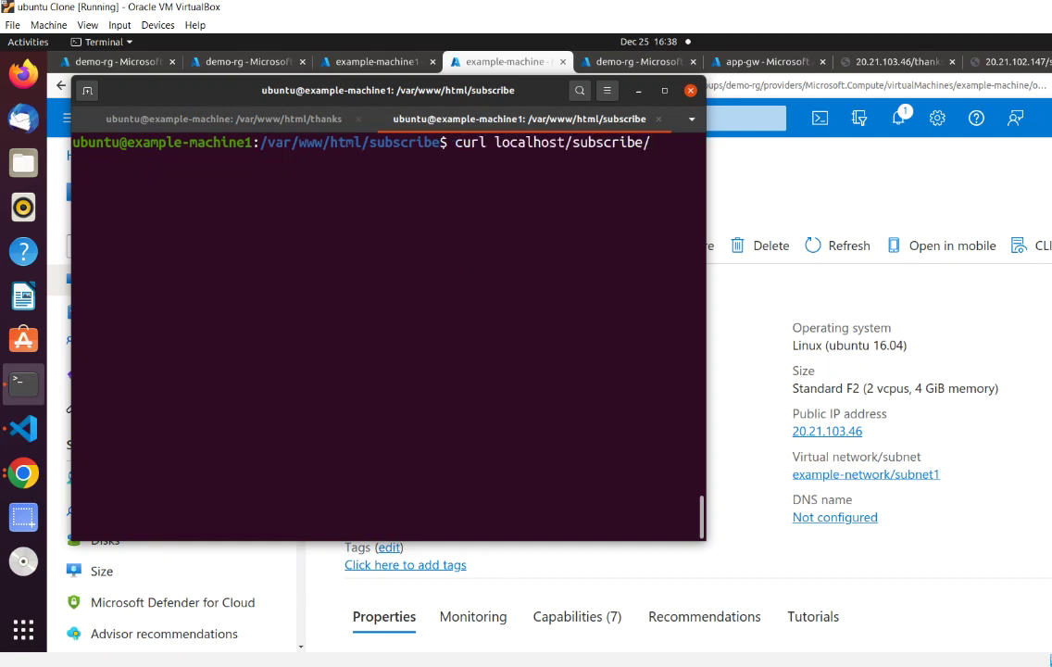
key("Return")
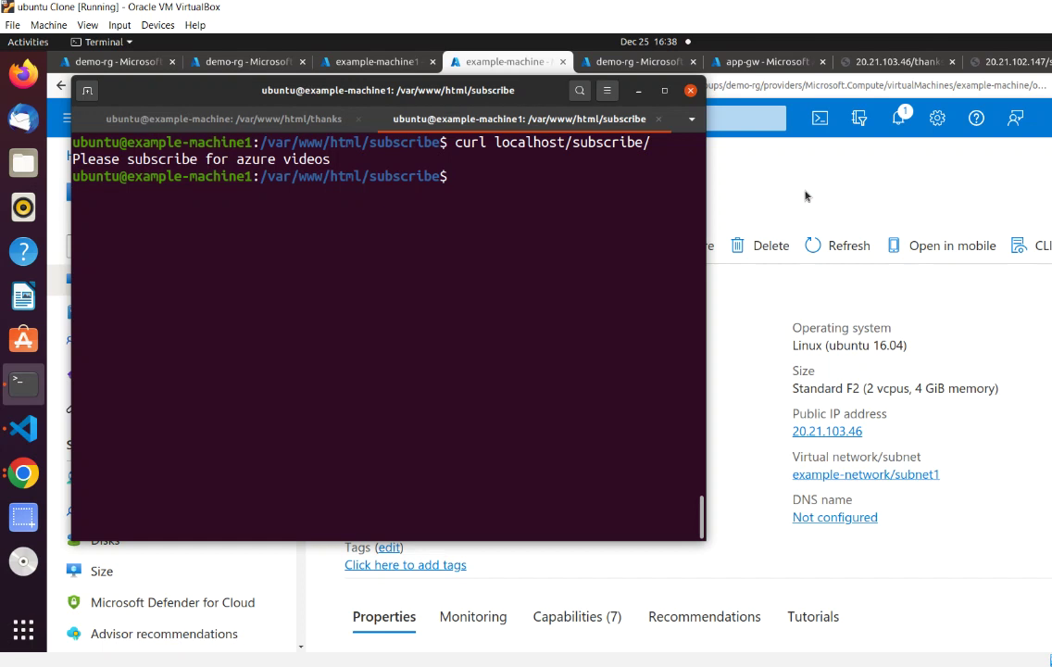
Switch to Chrome and load the root page of example-machine at 20.21.103.46.
left_click(715, 175)
left_click(869, 65)
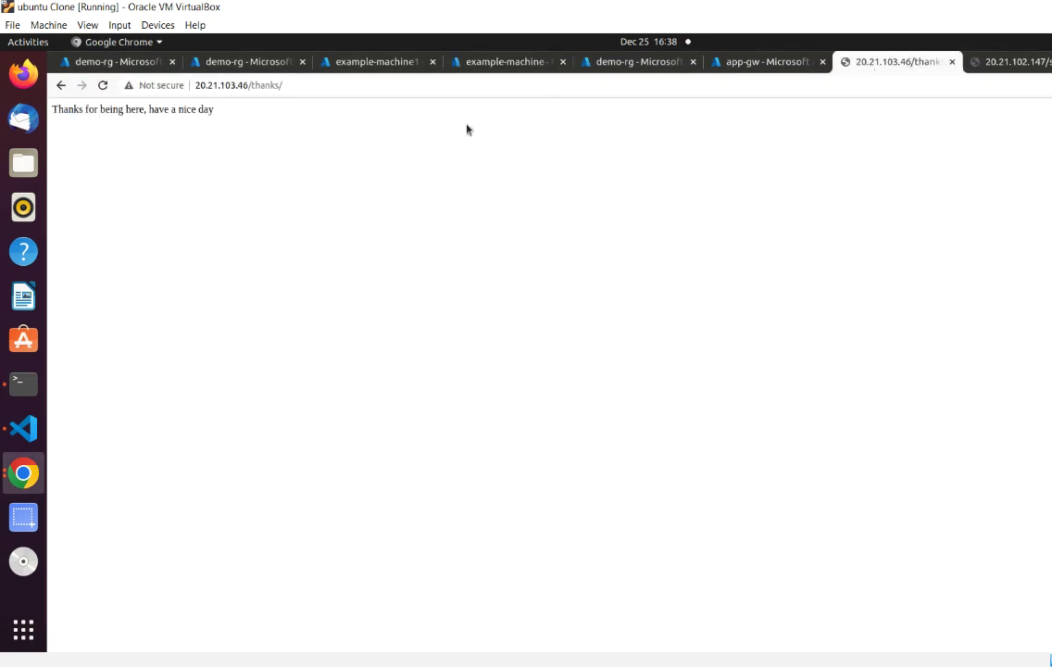
left_click(329, 84)
left_click(330, 85)
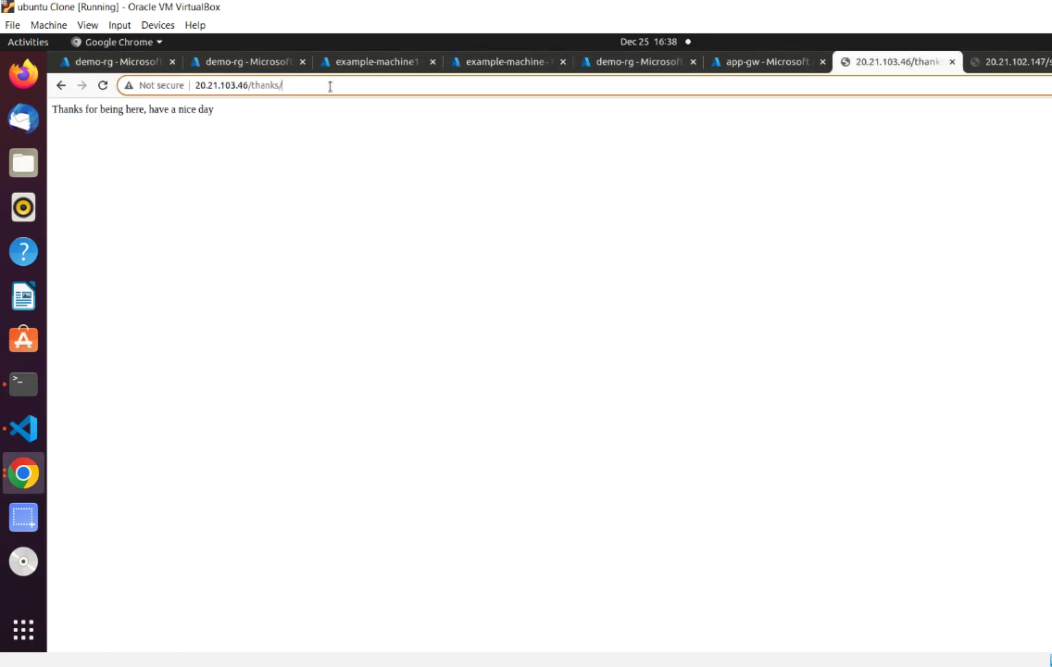
key("BackSpace")
key("BackSpace")
key("BackSpace")
key("BackSpace")
key("BackSpace")
key("BackSpace")
key("BackSpace")
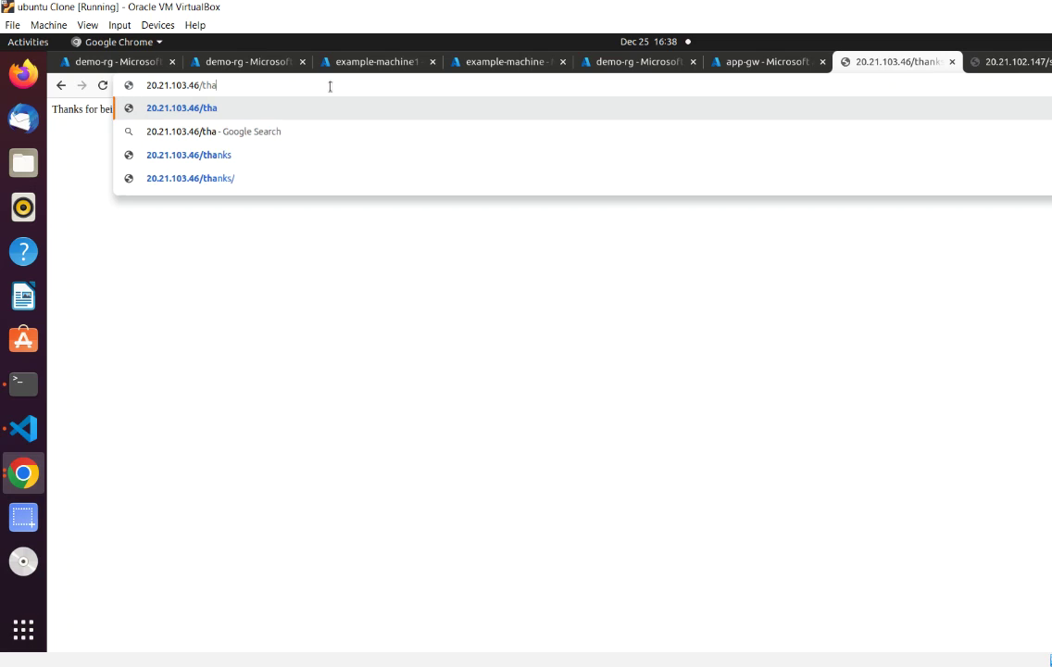
key("Return")
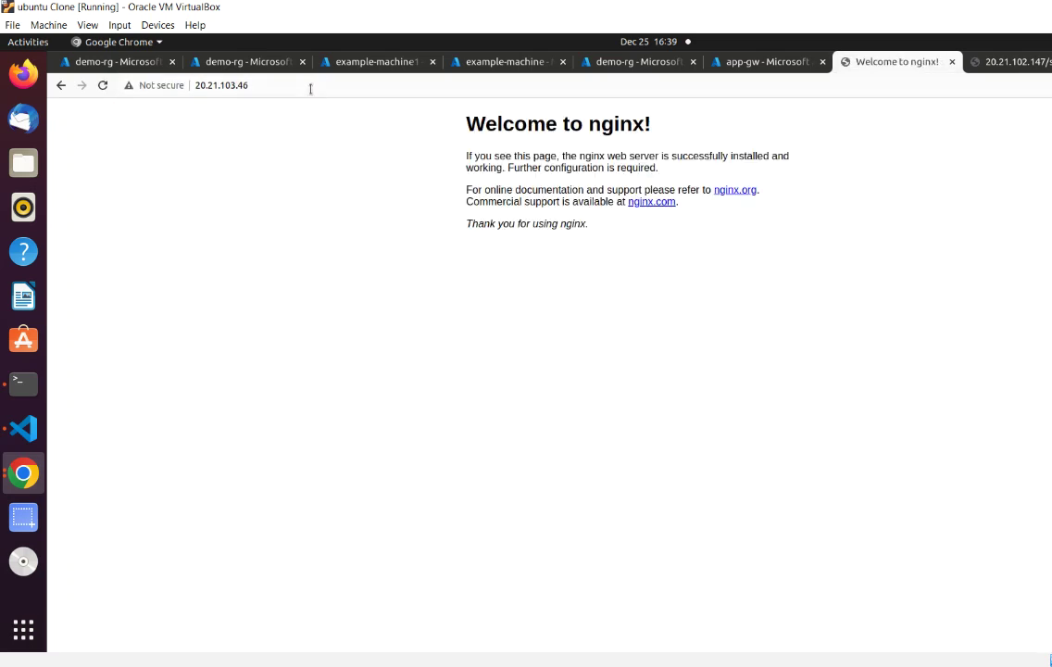
Load 20.21.103.46/thanks/ and view the subscribe page served from 20.21.102.147.
left_click(311, 88)
key("End")
type("/")
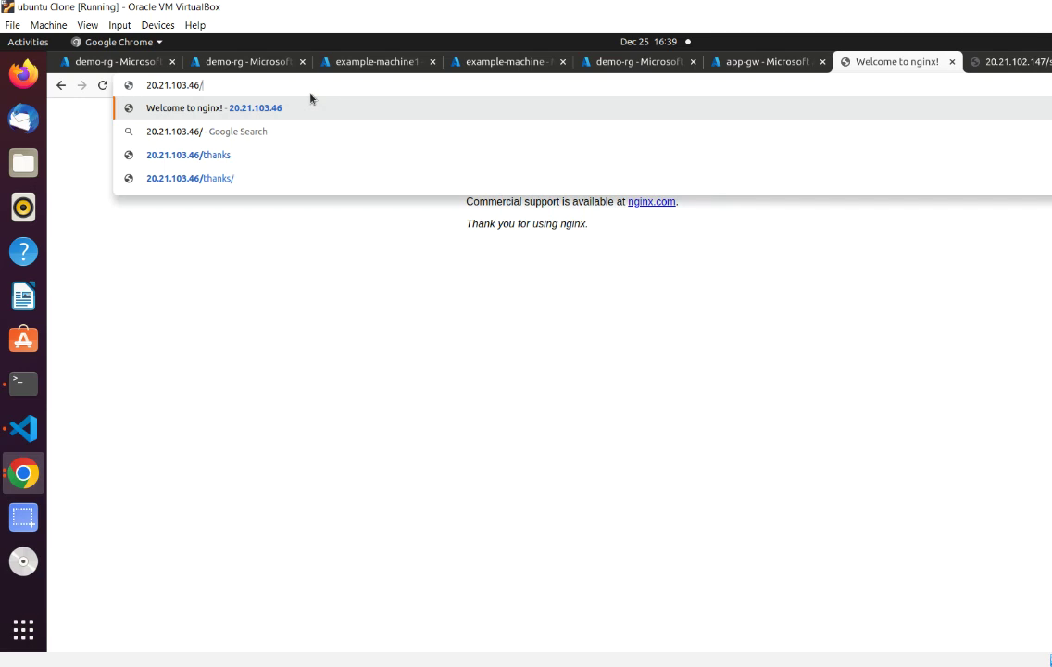
type("thanks/")
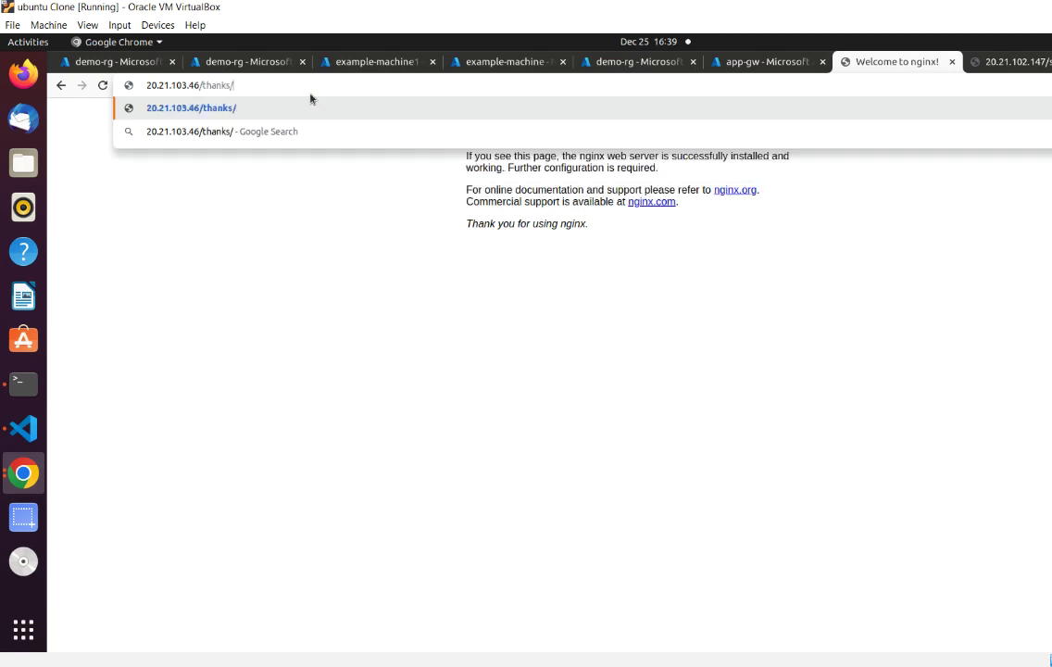
key("Return")
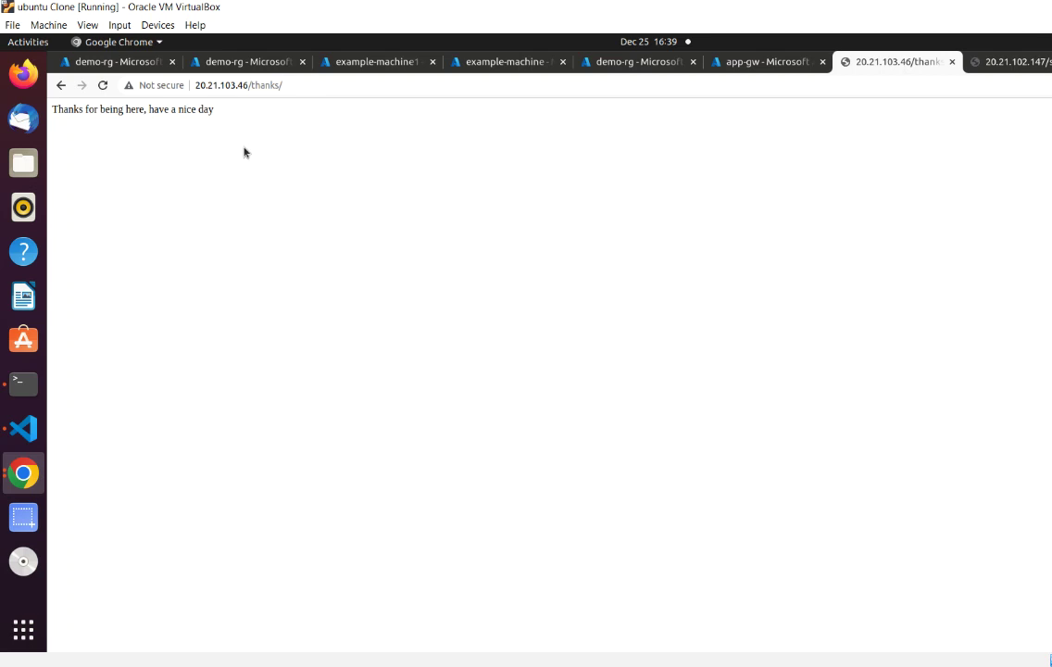
left_click(1017, 65)
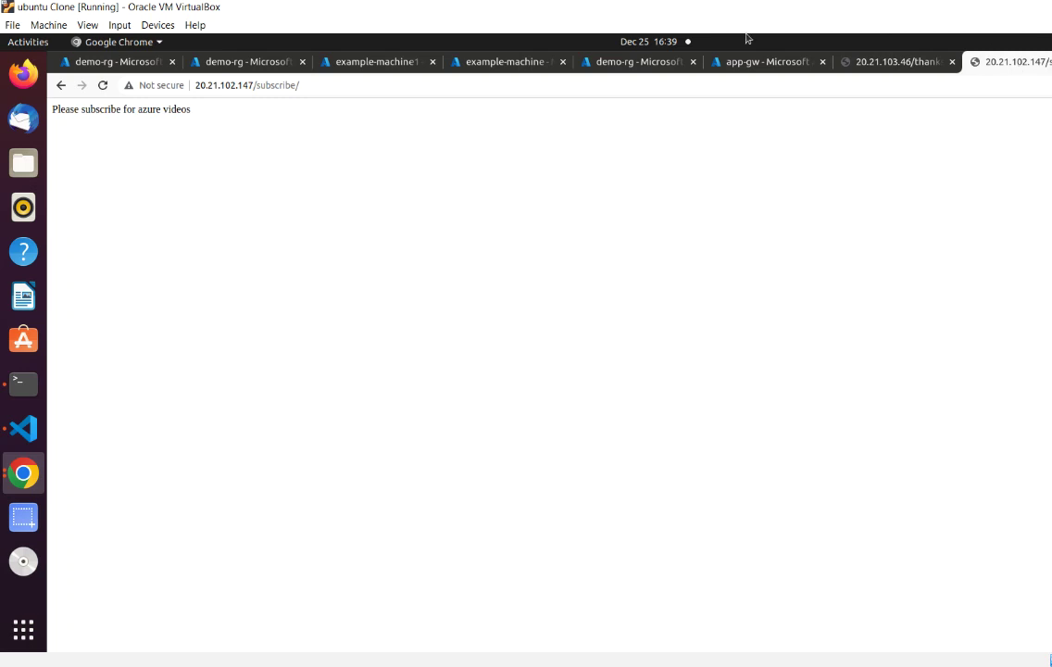
Open the app-gw gateway's overview and copy its frontend public IP address.
left_click(646, 61)
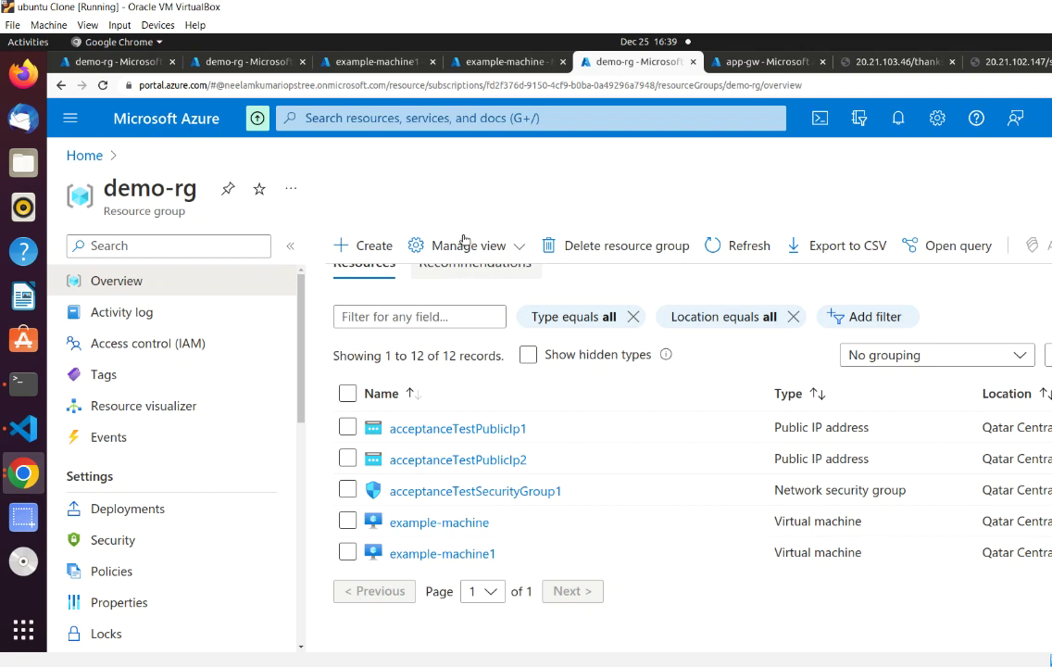
left_click(773, 62)
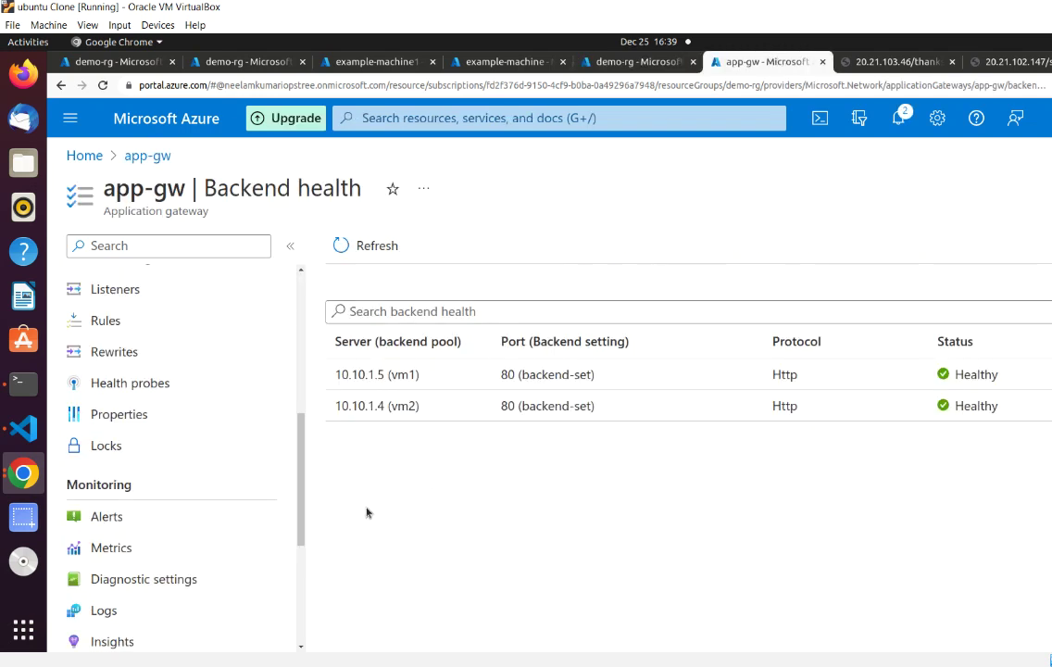
left_click(301, 349)
left_click_drag(301, 348, 301, 276)
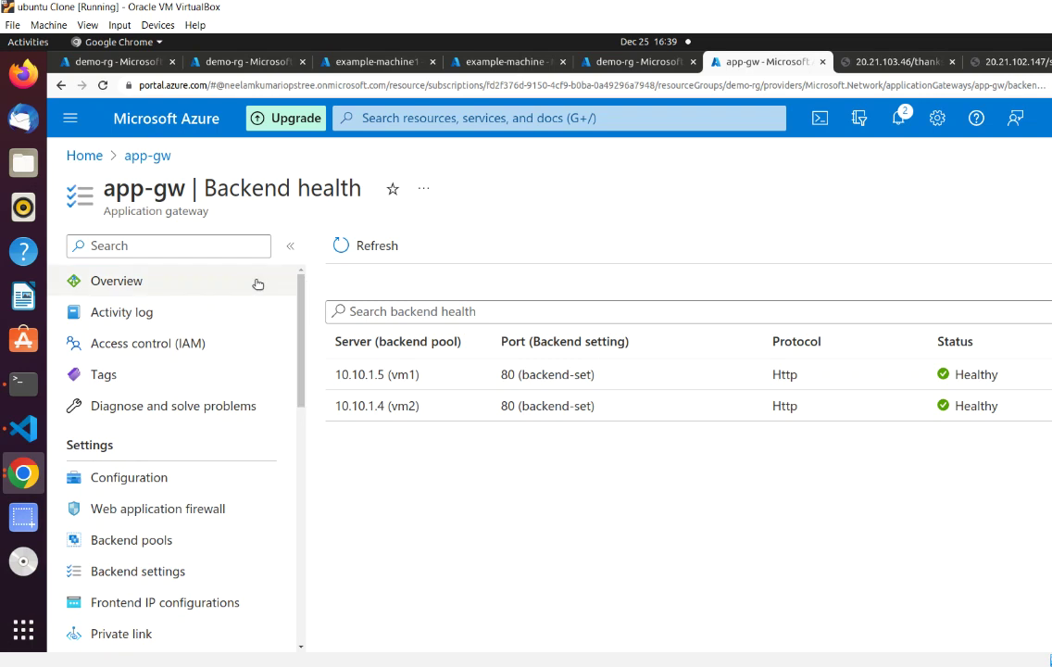
left_click(176, 280)
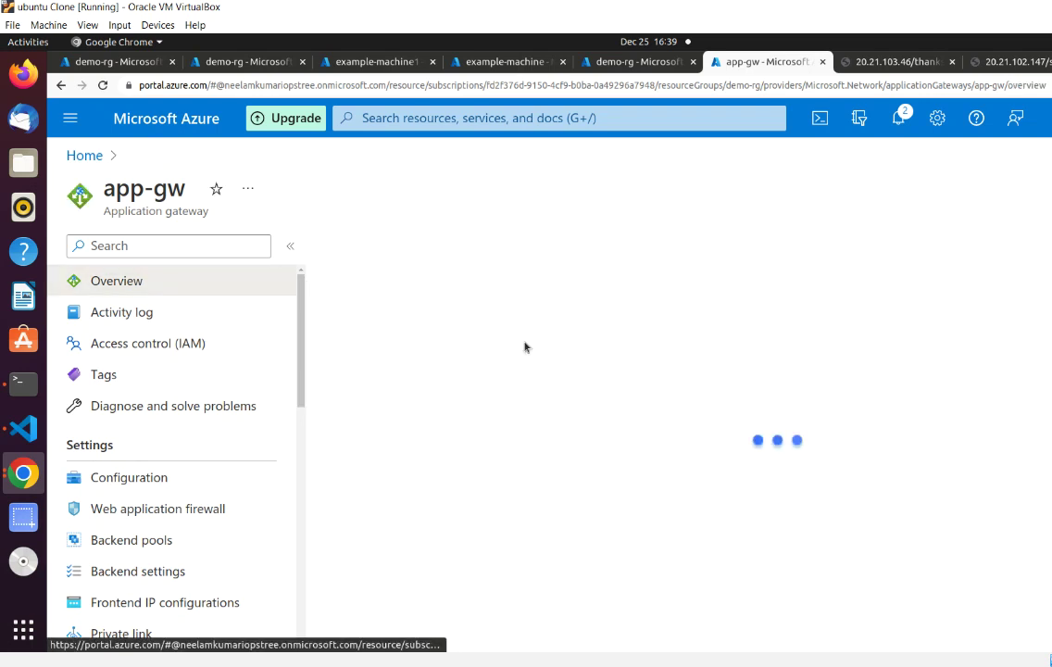
double_click(821, 369)
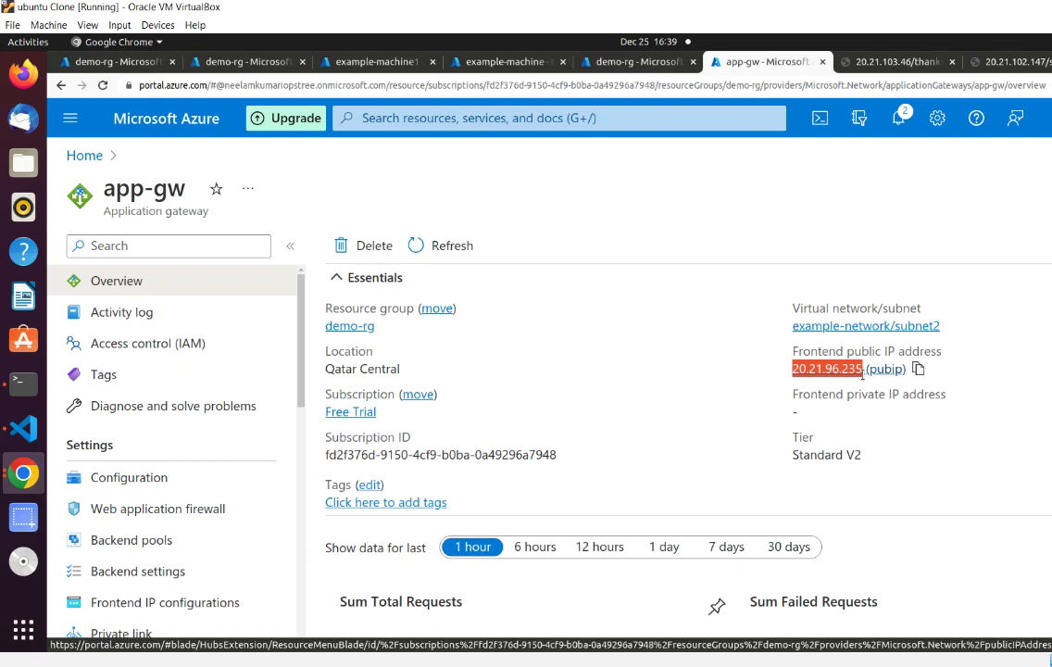
Load the gateway's public address 20.21.96.235 in the browser and return to the app-gw overview.
left_click(1003, 63)
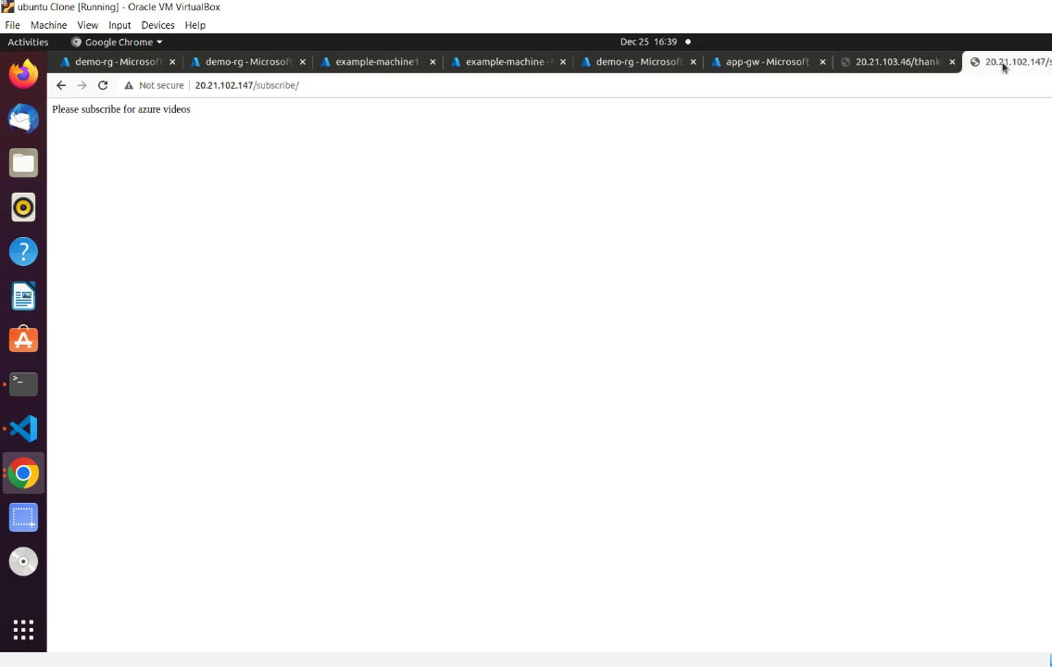
left_click(866, 63)
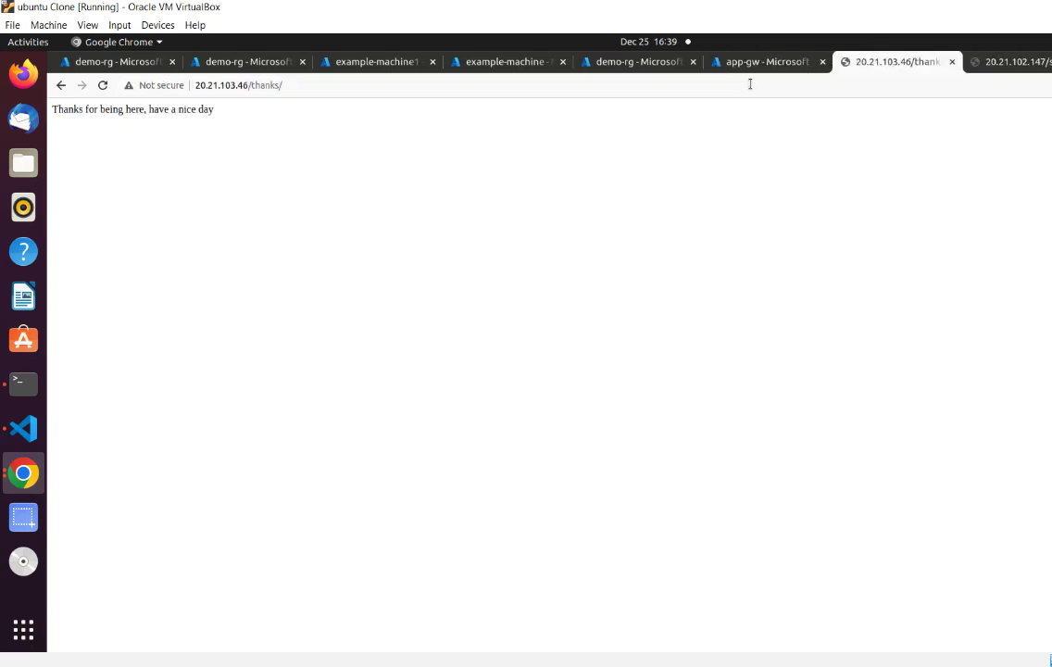
left_click(750, 84)
type("20.21.96.235")
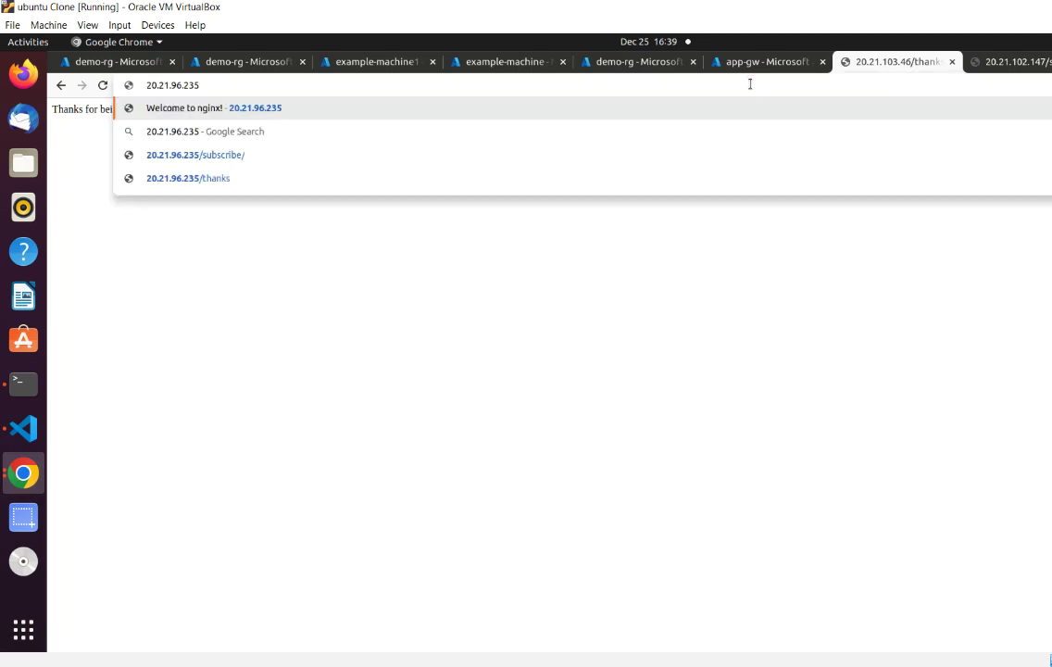
key("Return")
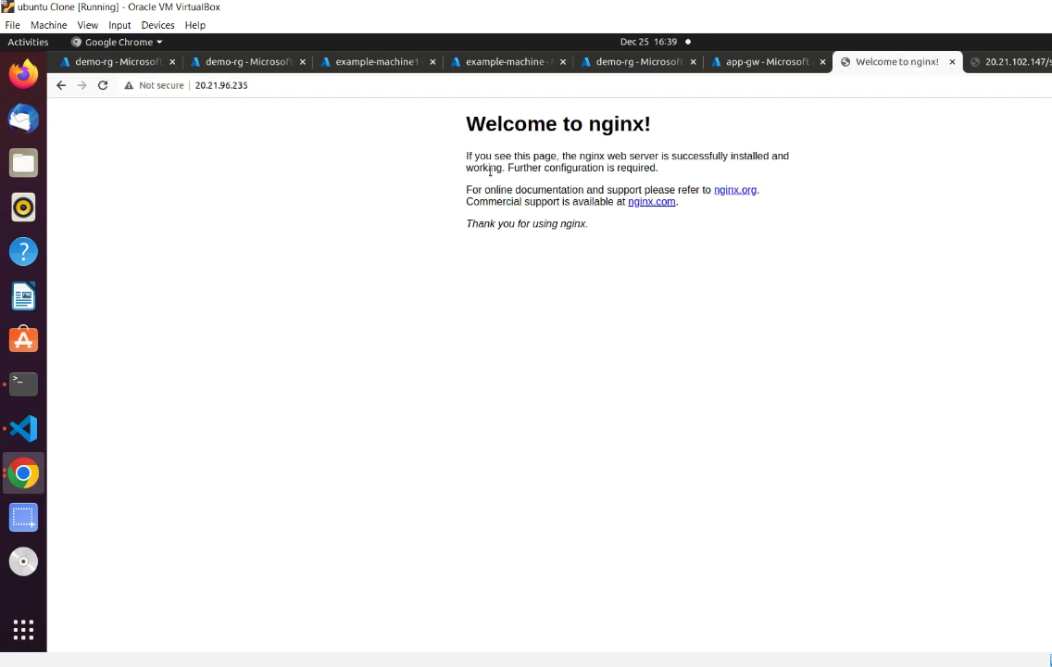
left_click(755, 69)
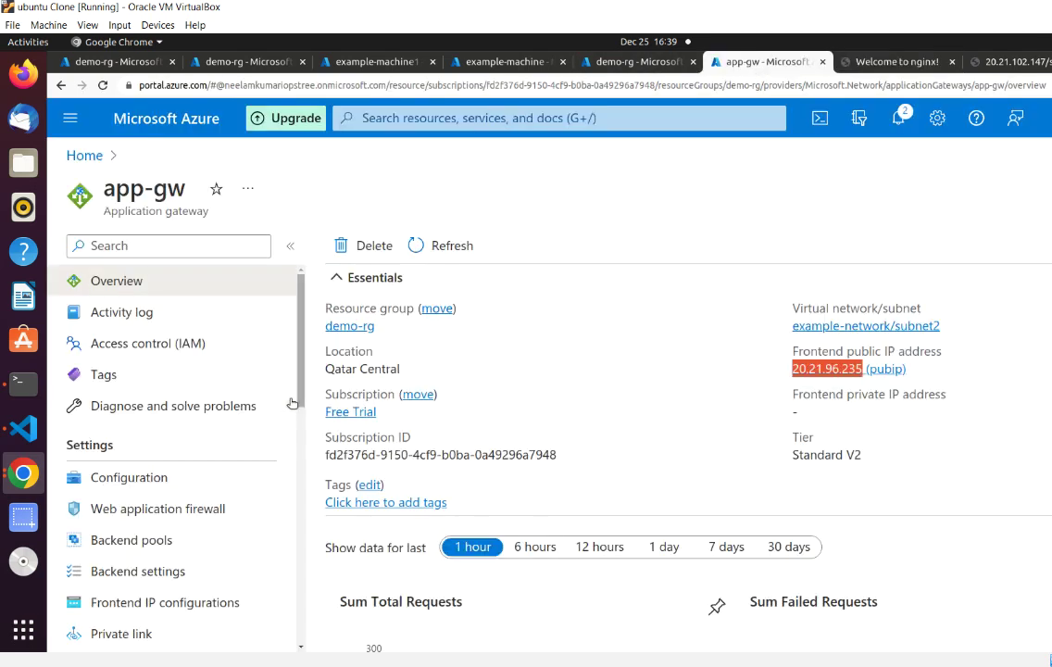
Open the backend-set entry in app-gw's backend settings and review its protocol, port, affinity, time-out, host name and probe options.
left_click_drag(297, 380, 307, 432)
left_click(204, 421)
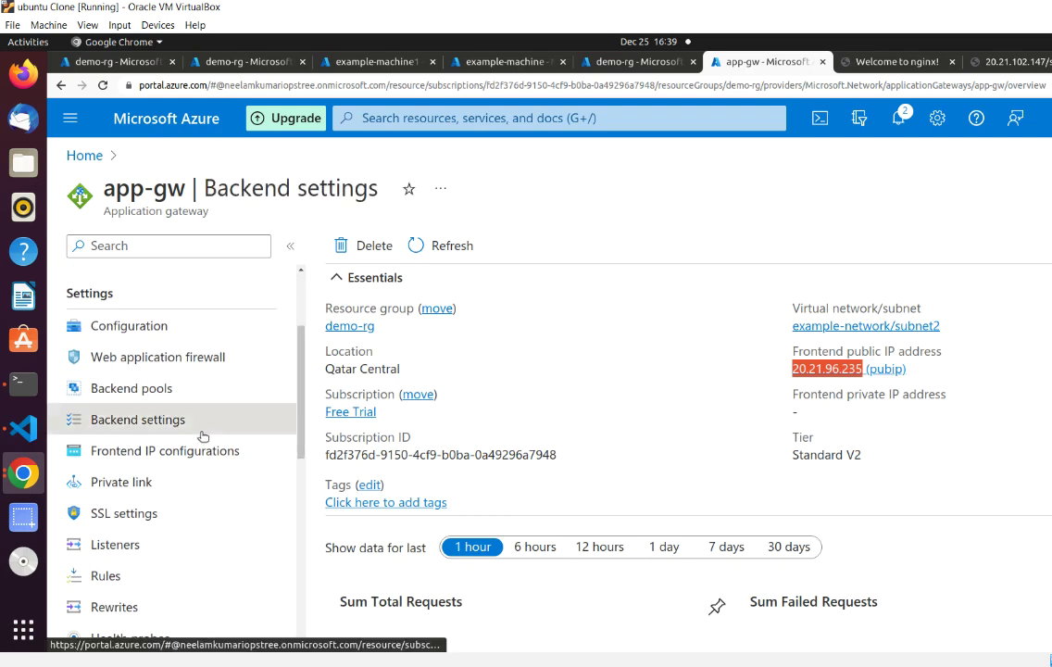
left_click(441, 361)
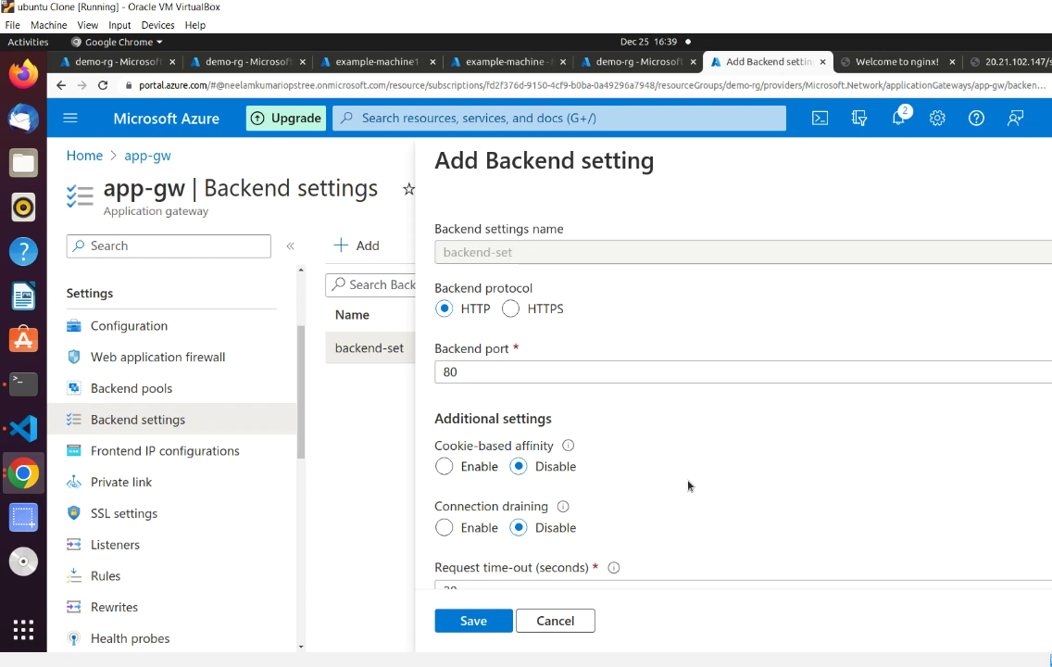
scroll(688, 486, "down", 4)
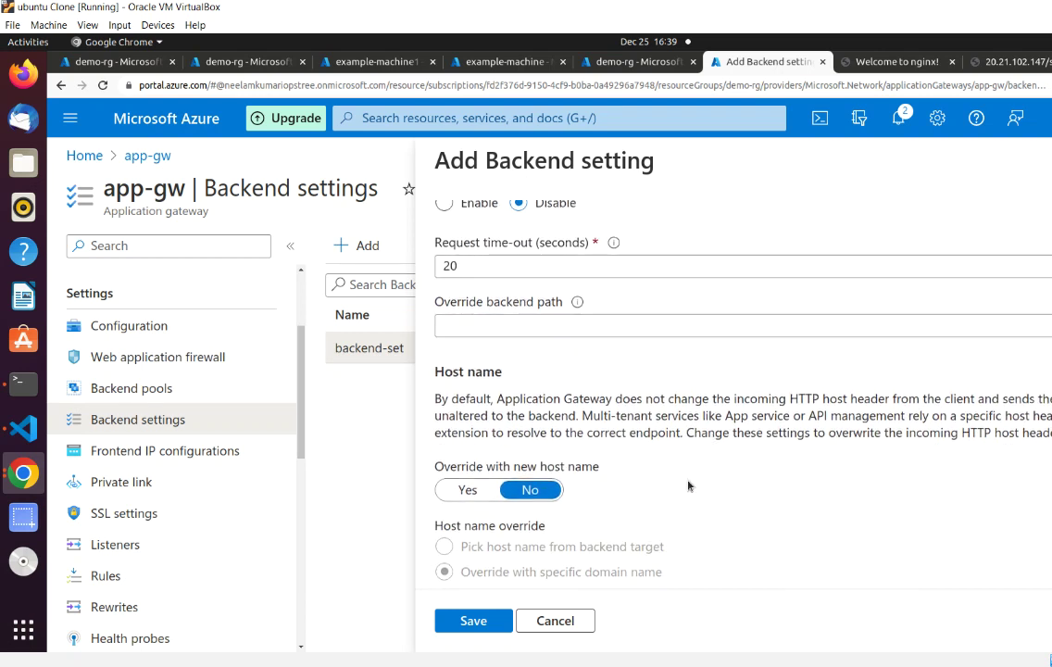
scroll(688, 485, "down", 2)
scroll(688, 486, "up", 5)
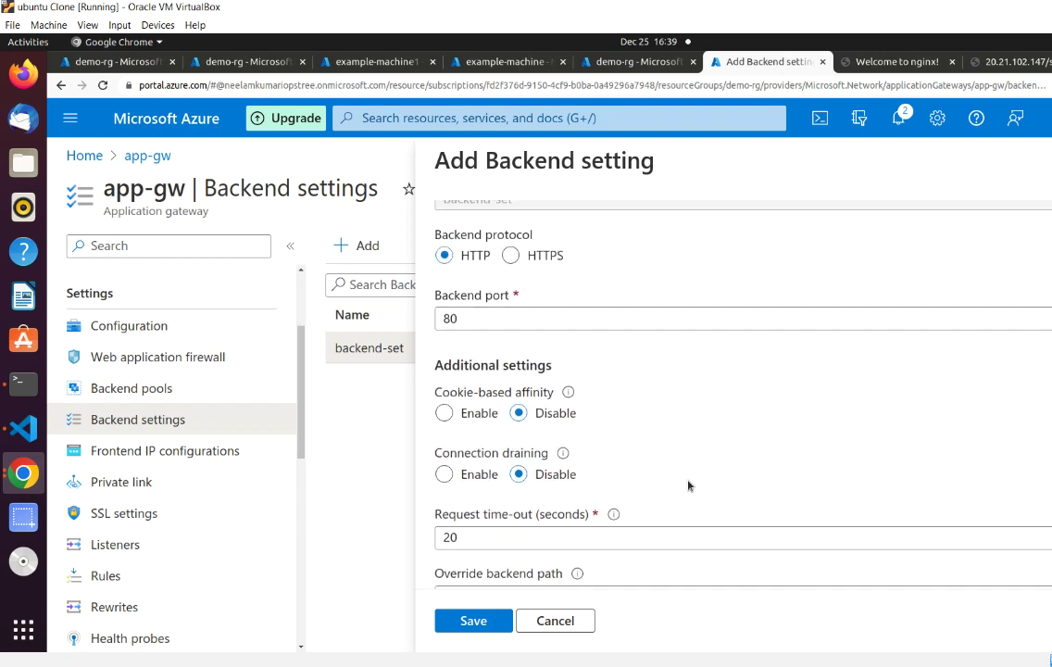
scroll(688, 486, "up", 1)
scroll(688, 485, "down", 4)
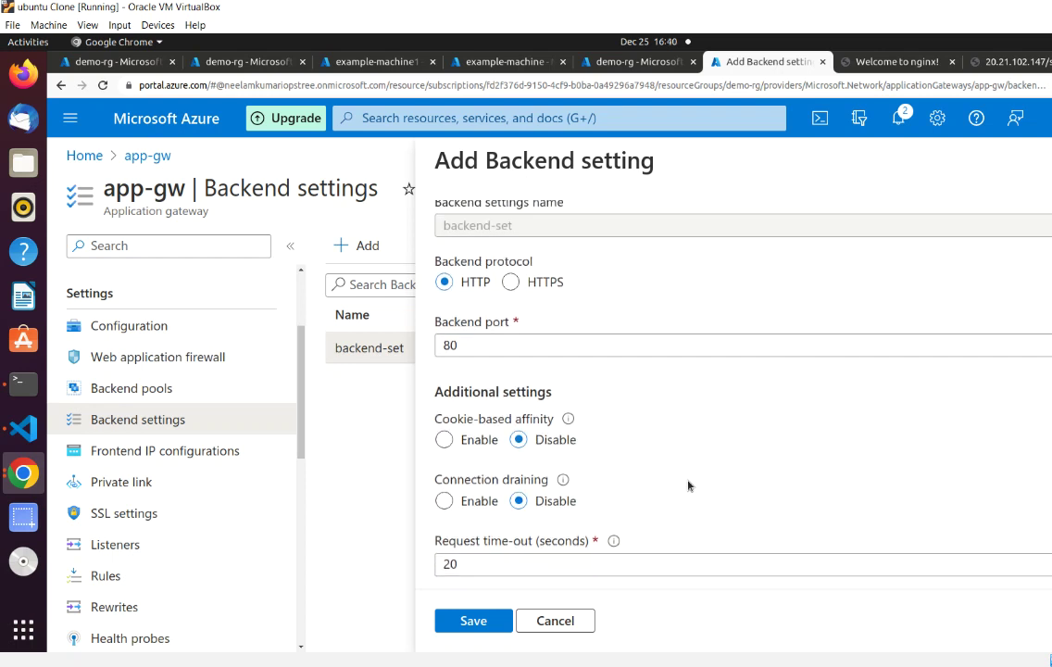
scroll(688, 485, "down", 2)
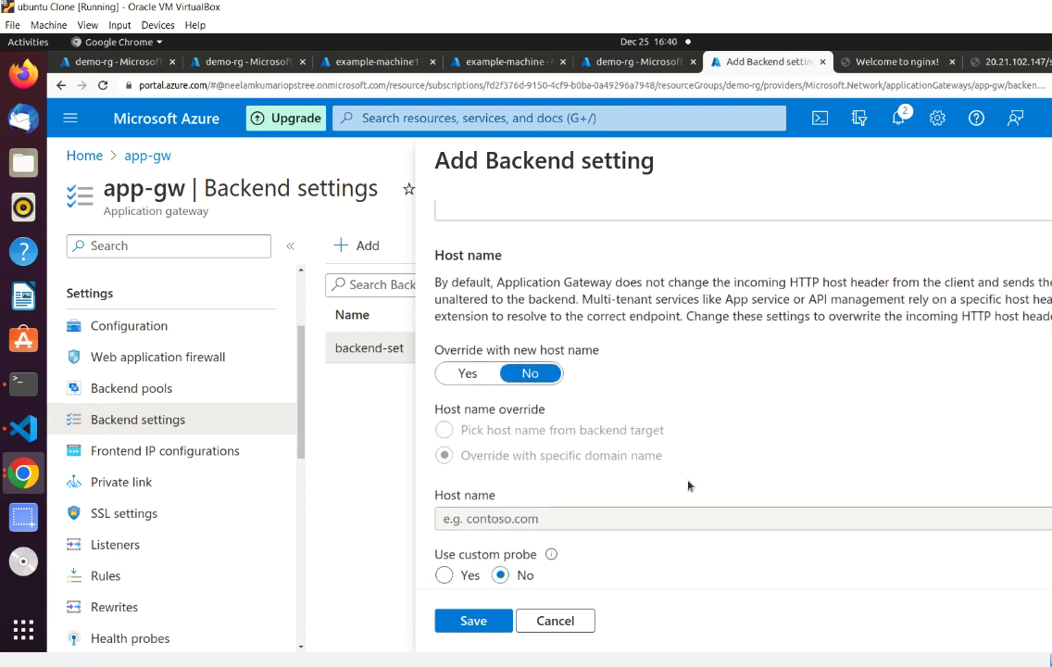
scroll(688, 485, "up", 6)
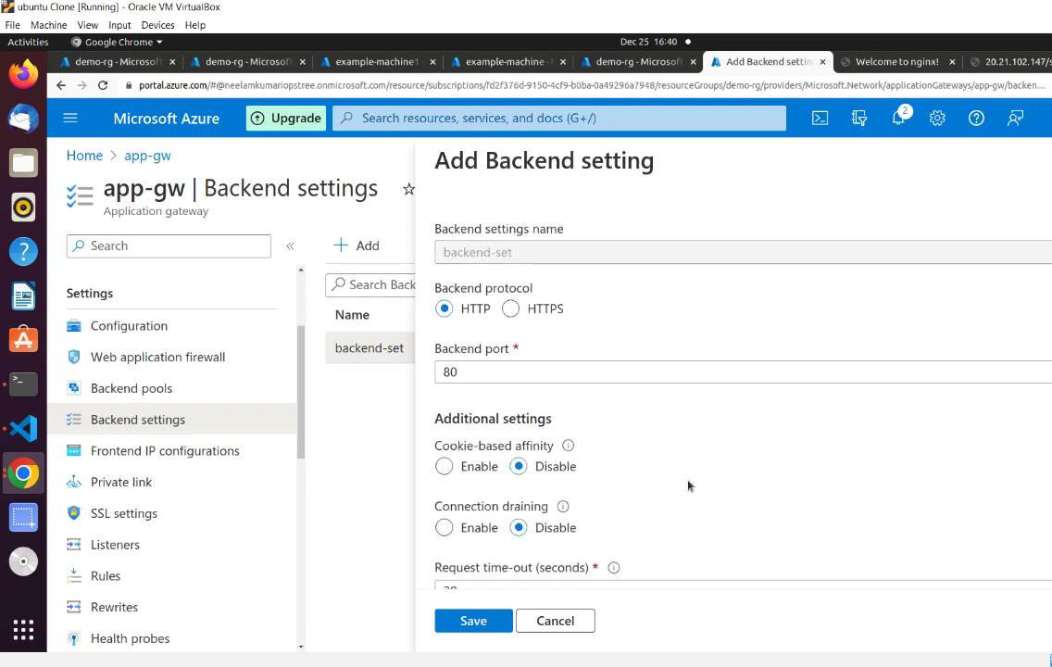
scroll(688, 485, "down", 2)
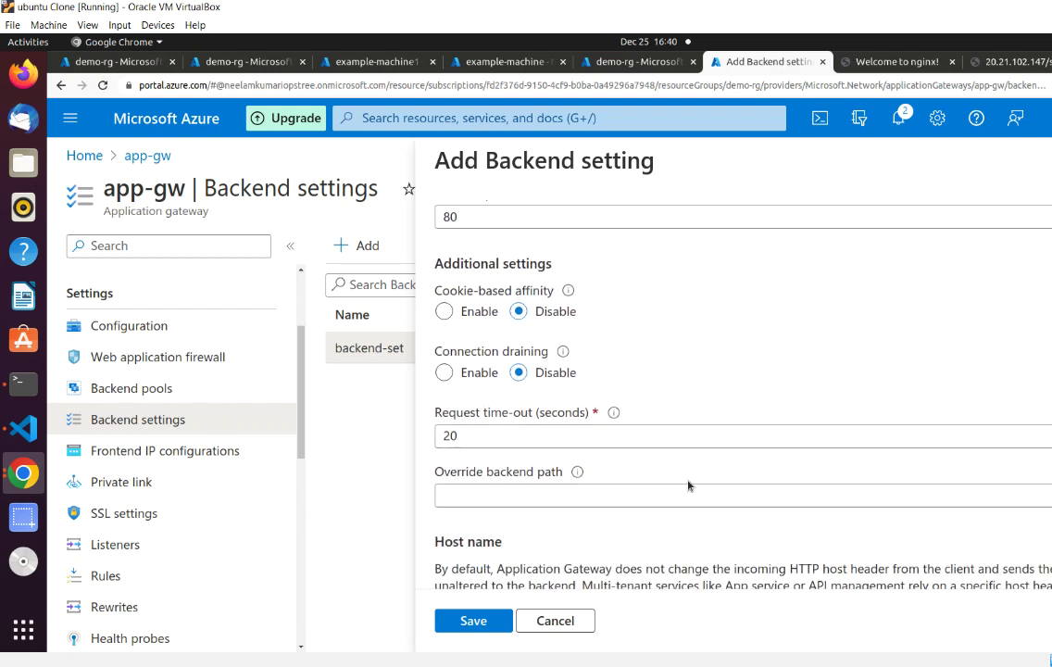
scroll(688, 485, "down", 5)
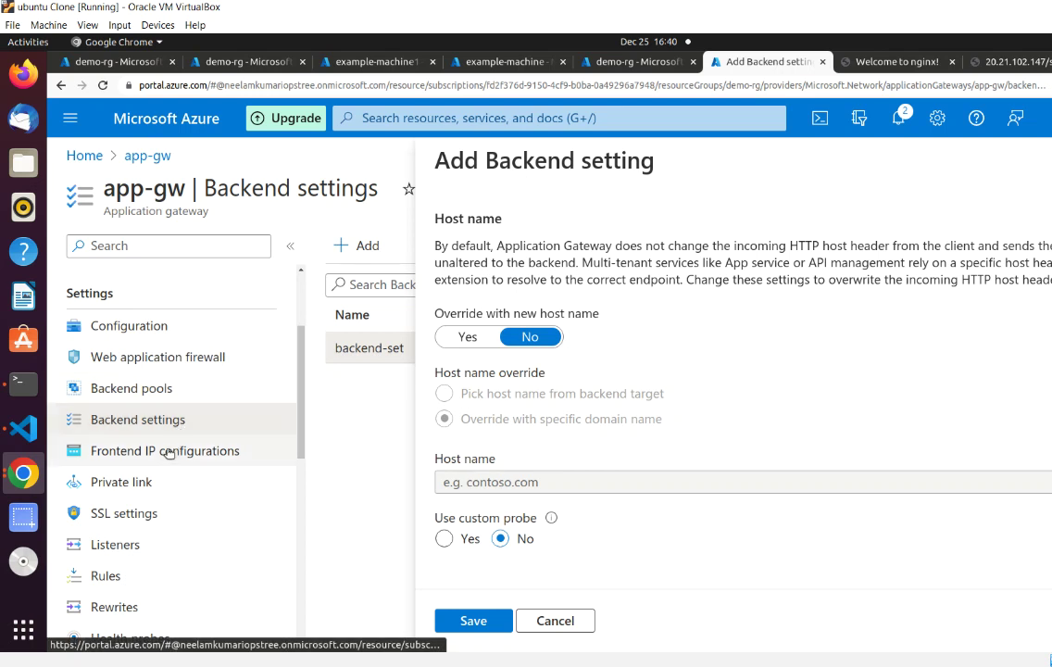
Open the vm1 backend pool and its associated rule1, and review the rule's backend targets and path-based rules.
left_click(163, 388)
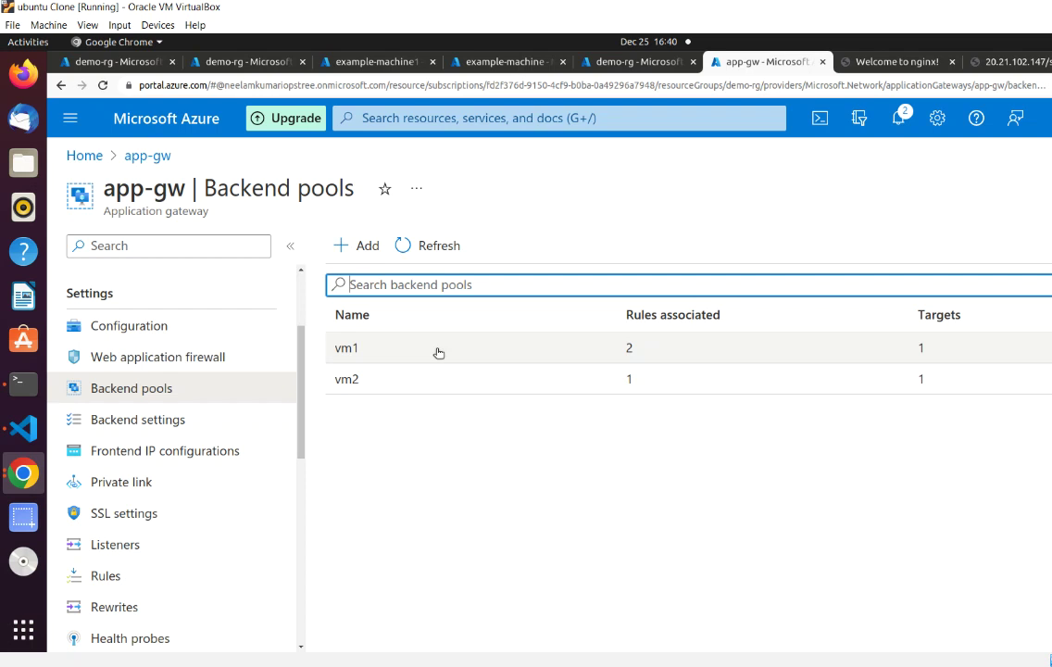
left_click(439, 352)
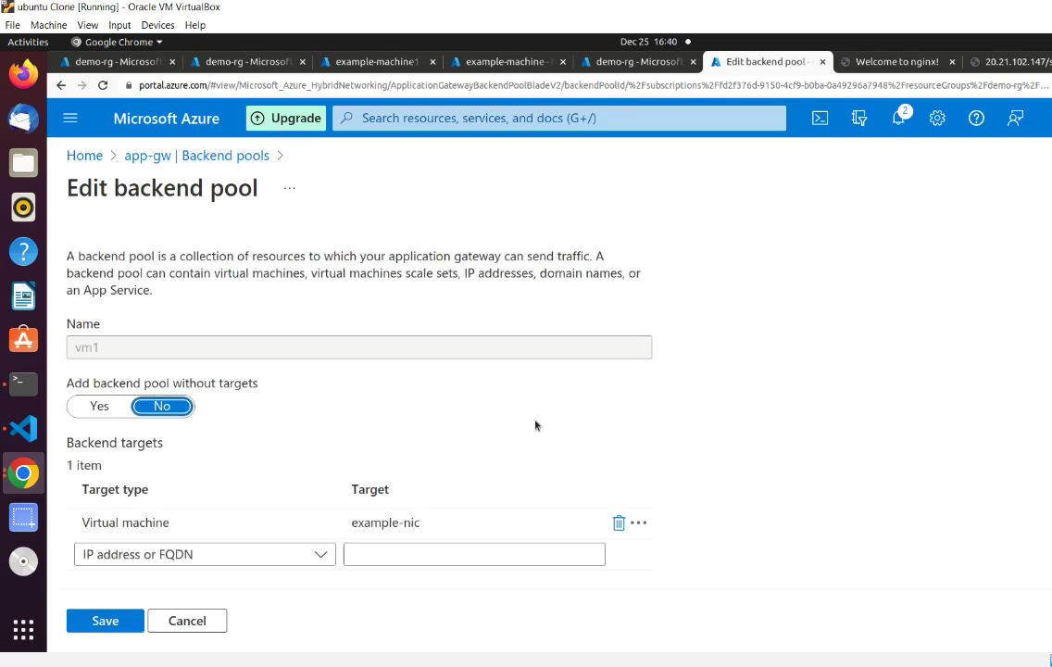
scroll(536, 425, "down", 2)
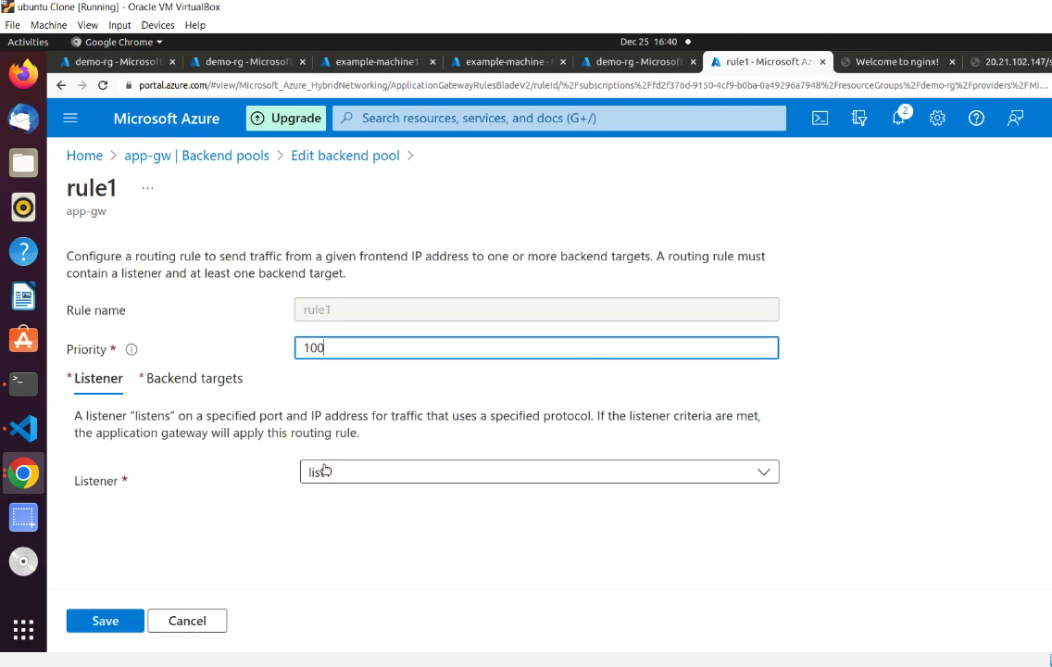
left_click(236, 380)
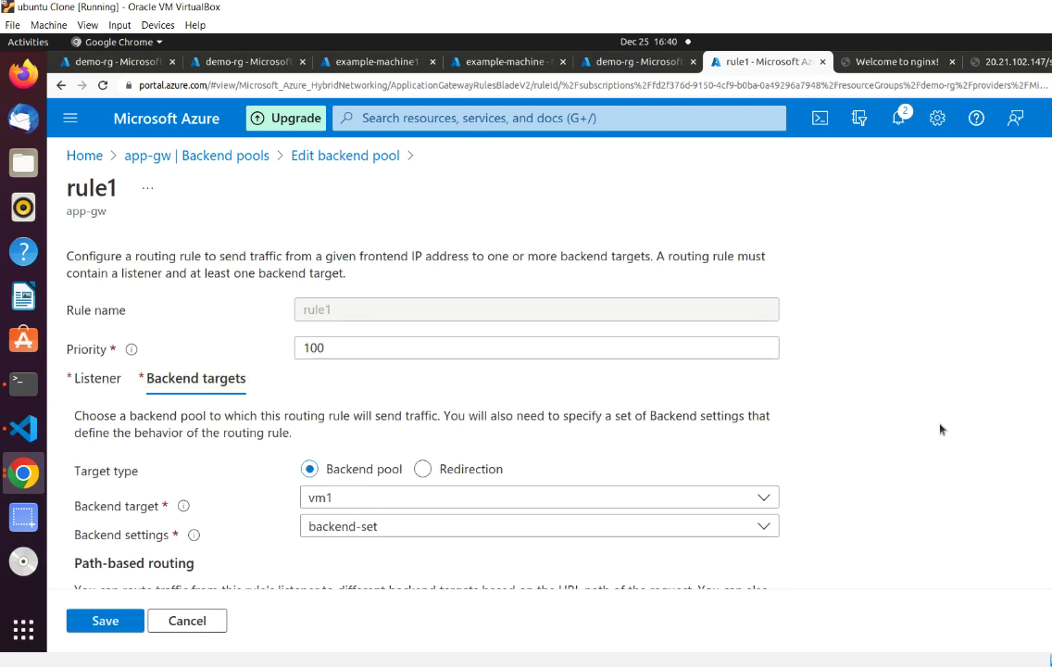
scroll(939, 427, "down", 5)
scroll(939, 427, "up", 2)
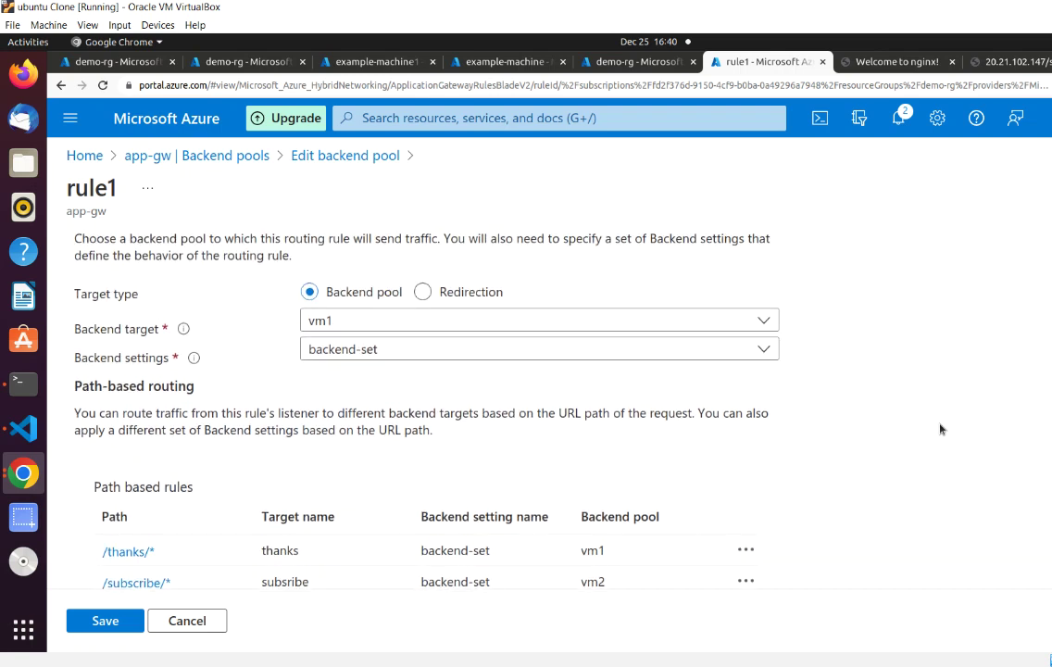
scroll(939, 427, "down", 3)
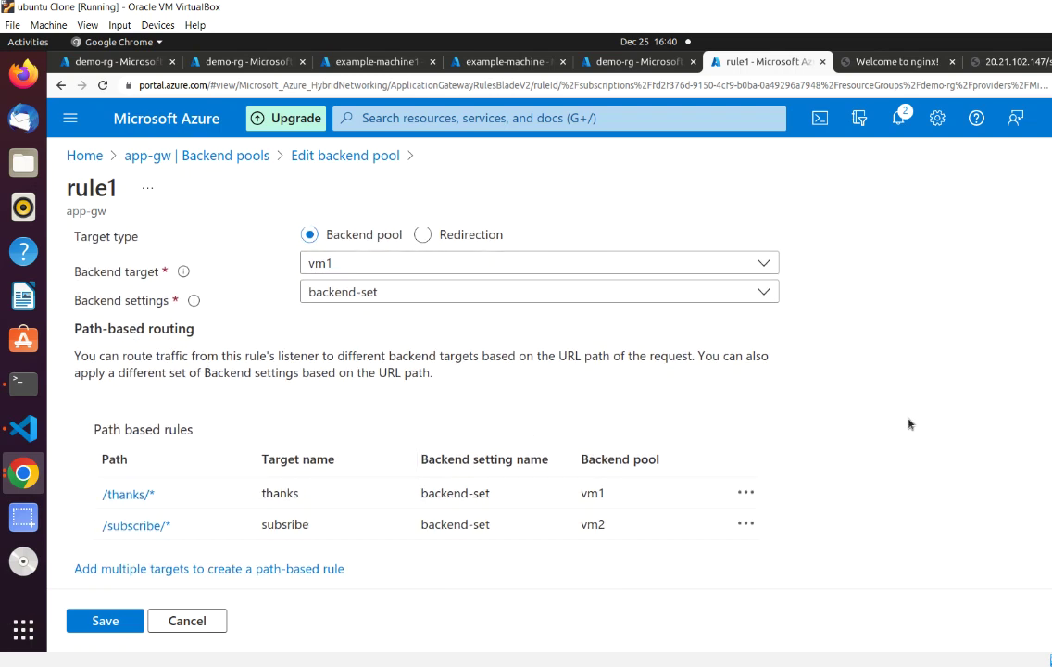
scroll(907, 422, "up", 4)
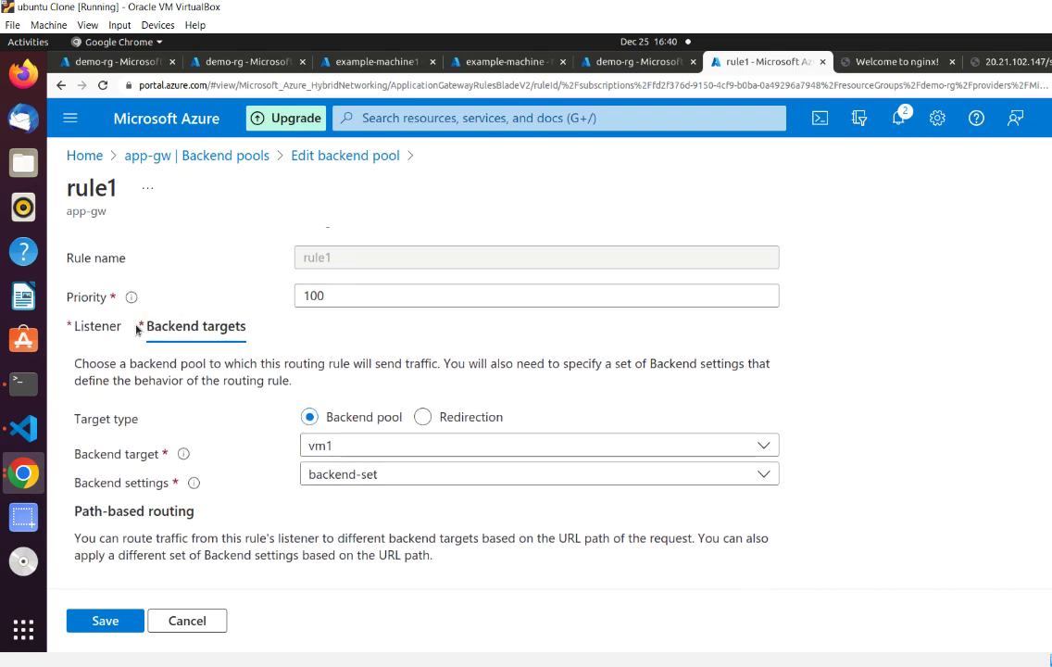
left_click_drag(137, 331, 211, 438)
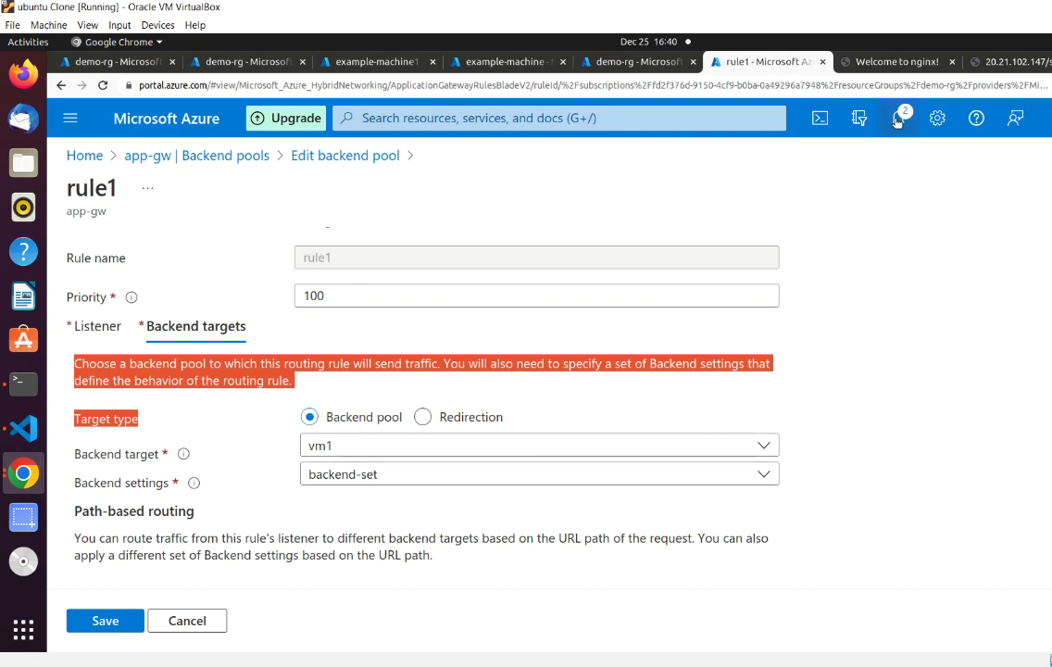
Load the thanks page through the gateway at 20.21.96.235/thanks.
left_click(882, 69)
left_click(625, 82)
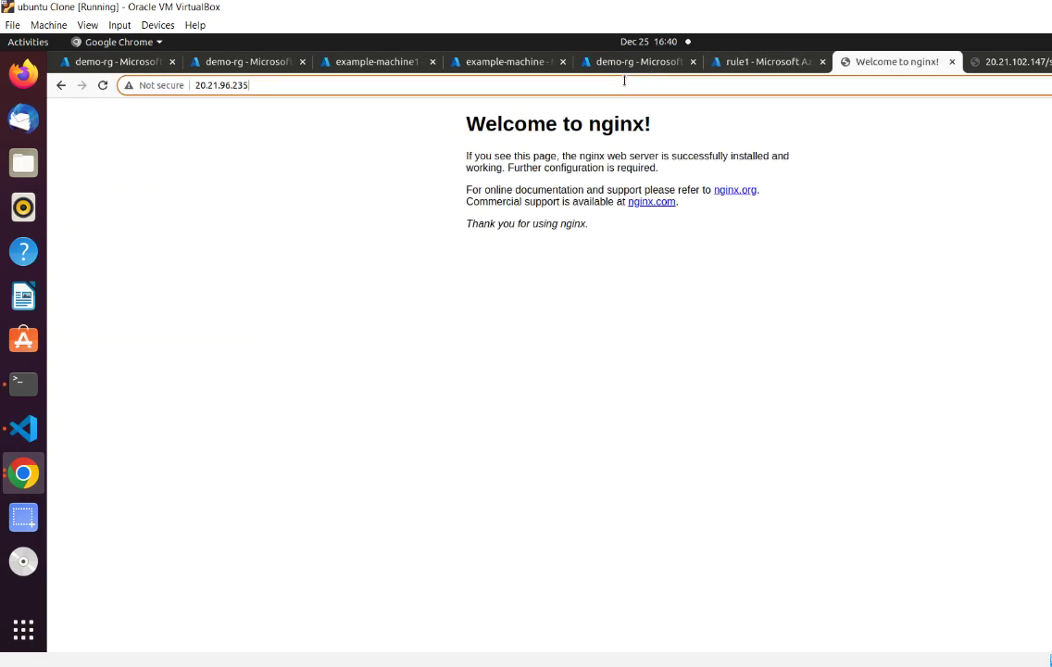
key("End")
type("/")
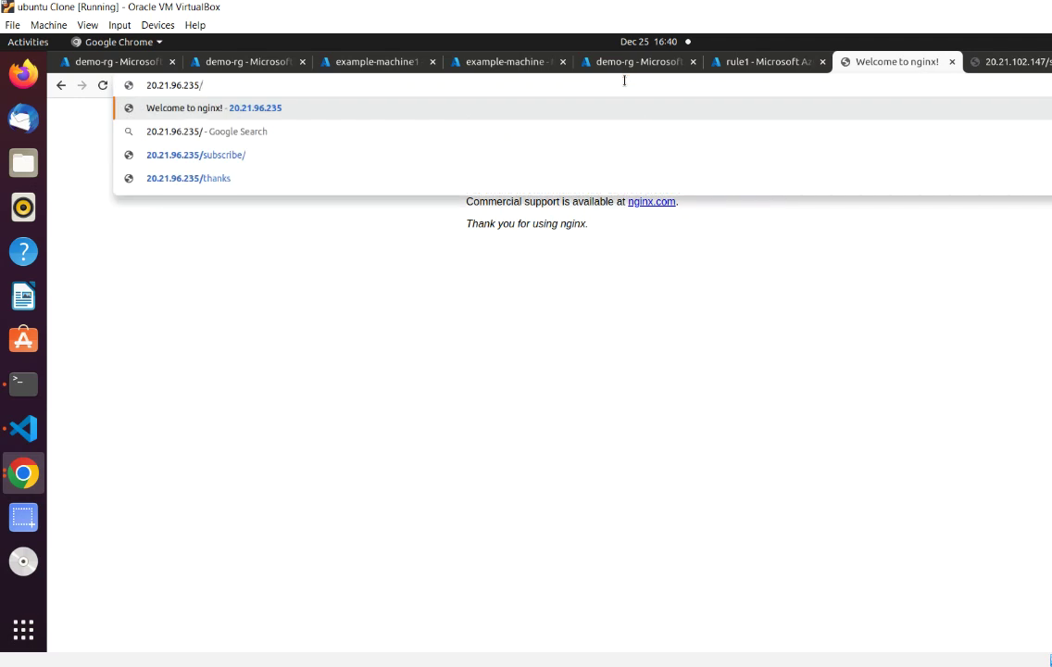
type("thanks")
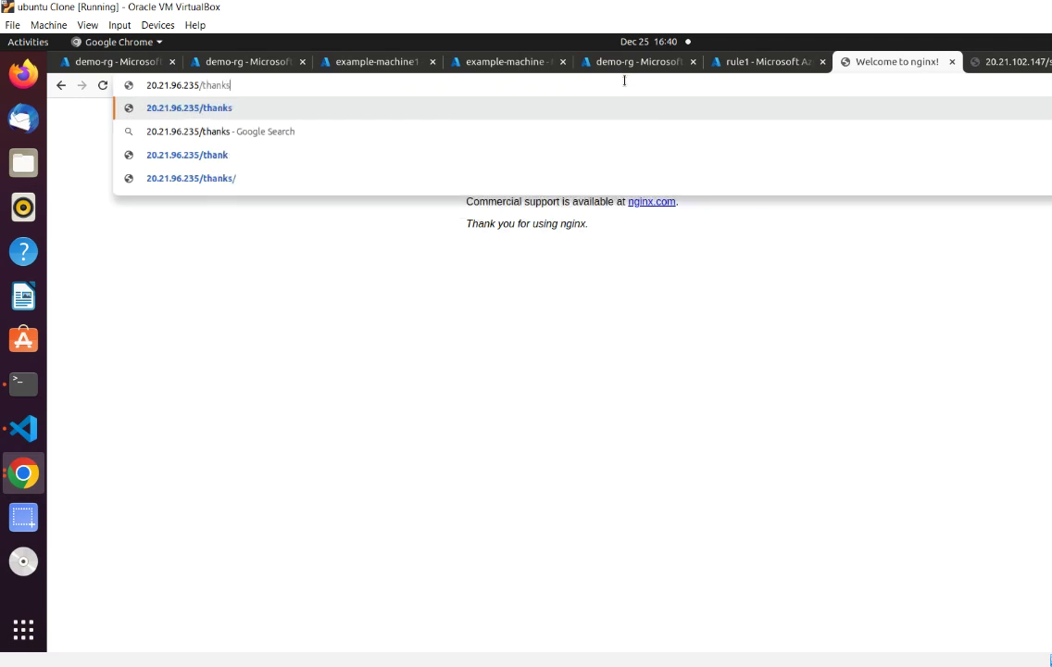
key("Return")
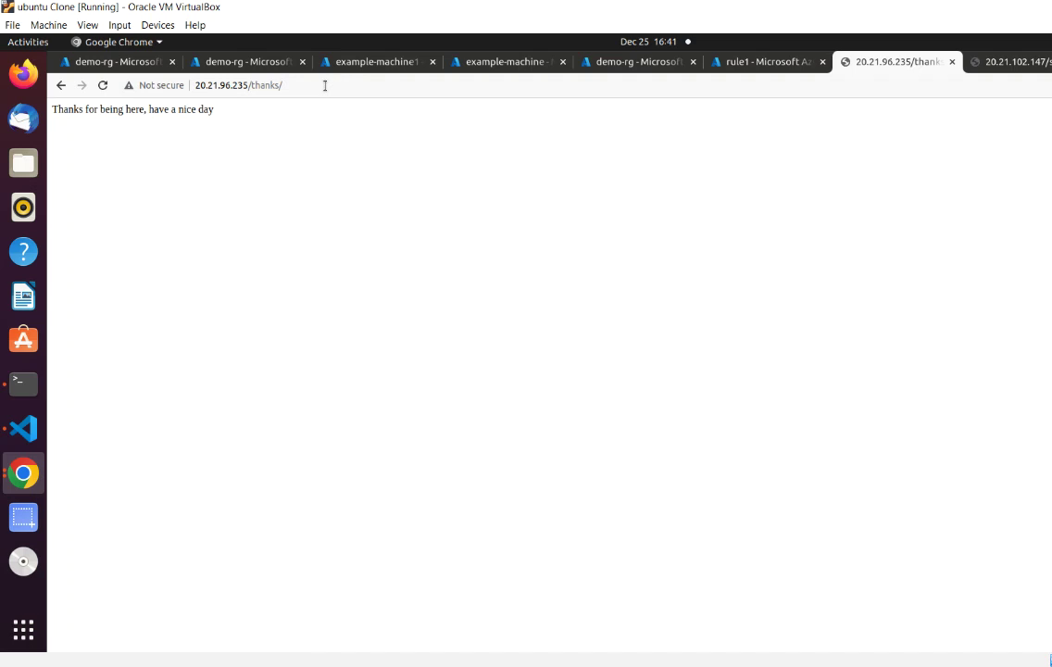
Try to load 20.21.96.235/subscribe through the gateway by replacing the thanks path in the address.
left_click(325, 85)
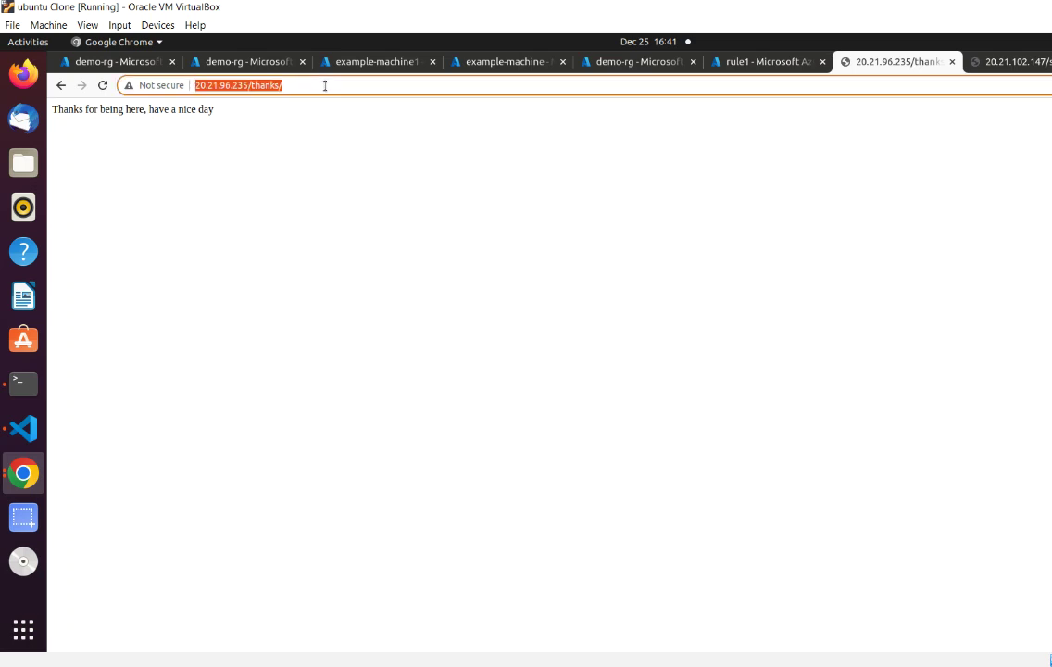
left_click(325, 86)
key("BackSpace")
key("BackSpace")
key("BackSpace")
key("BackSpace")
key("BackSpace")
key("BackSpace")
key("BackSpace")
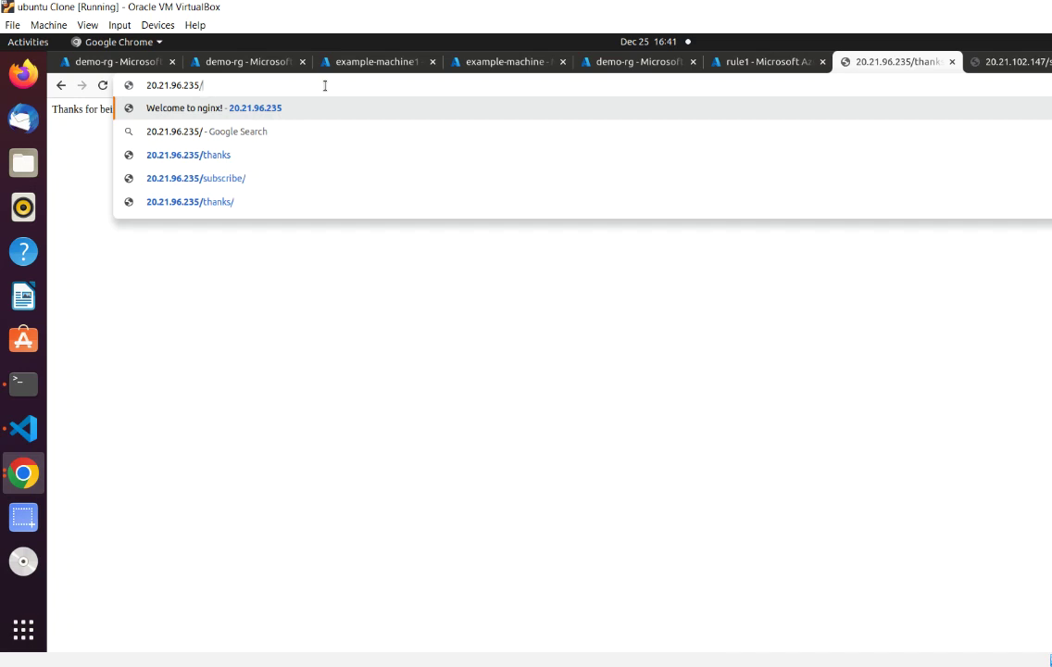
type("subsc")
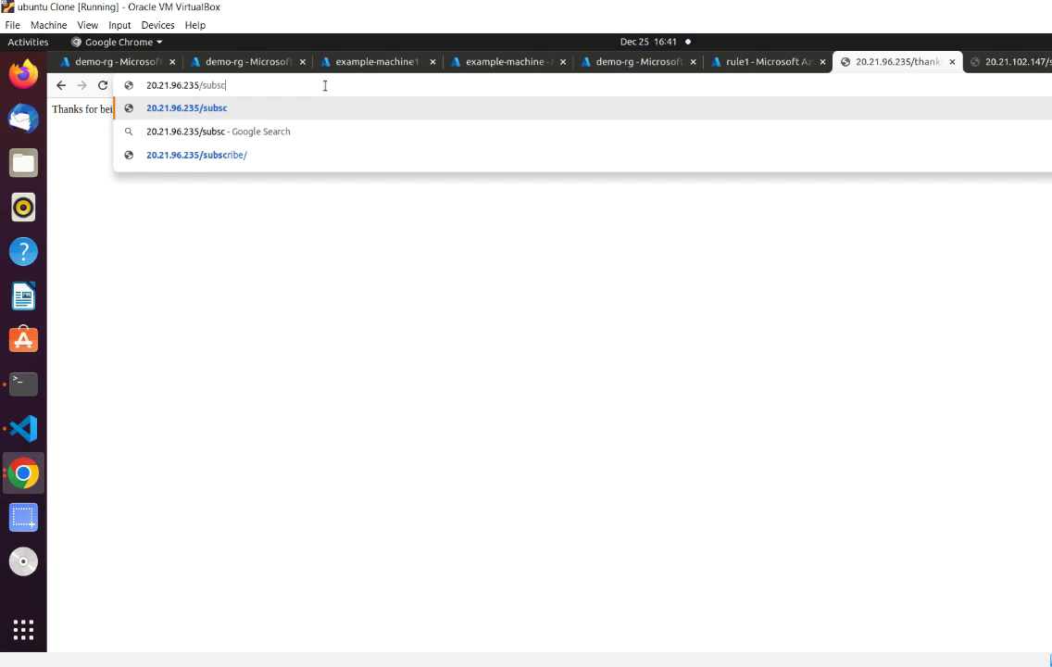
type("ribe")
key("Return")
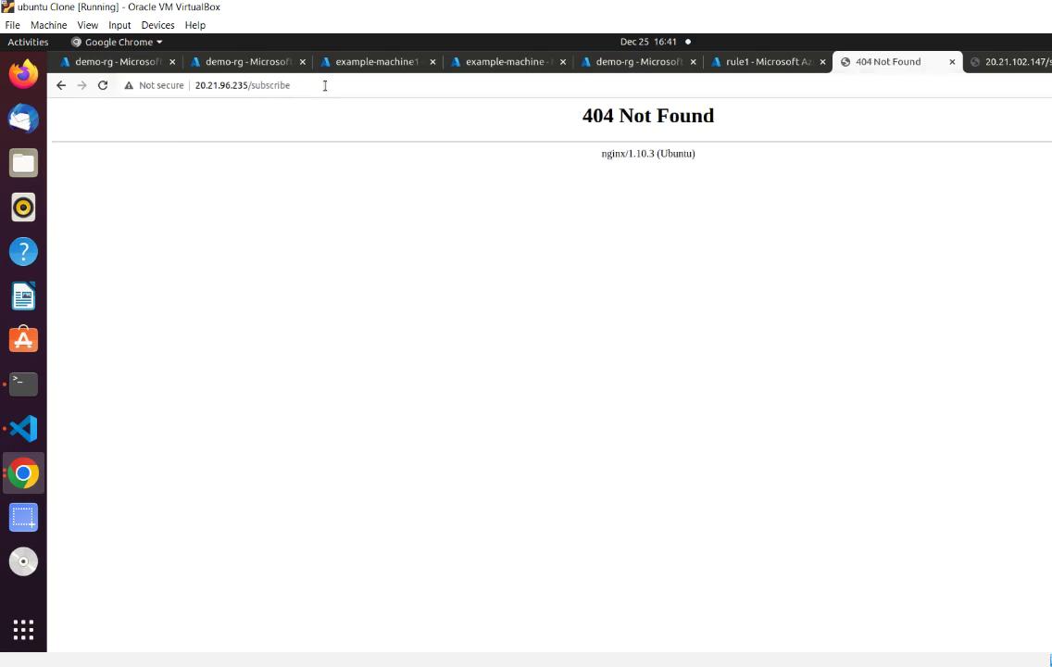
Load 20.21.96.235/subscribe/ with a trailing slash and examine the page text served through the gateway.
left_click(325, 85)
left_click(326, 85)
type("/")
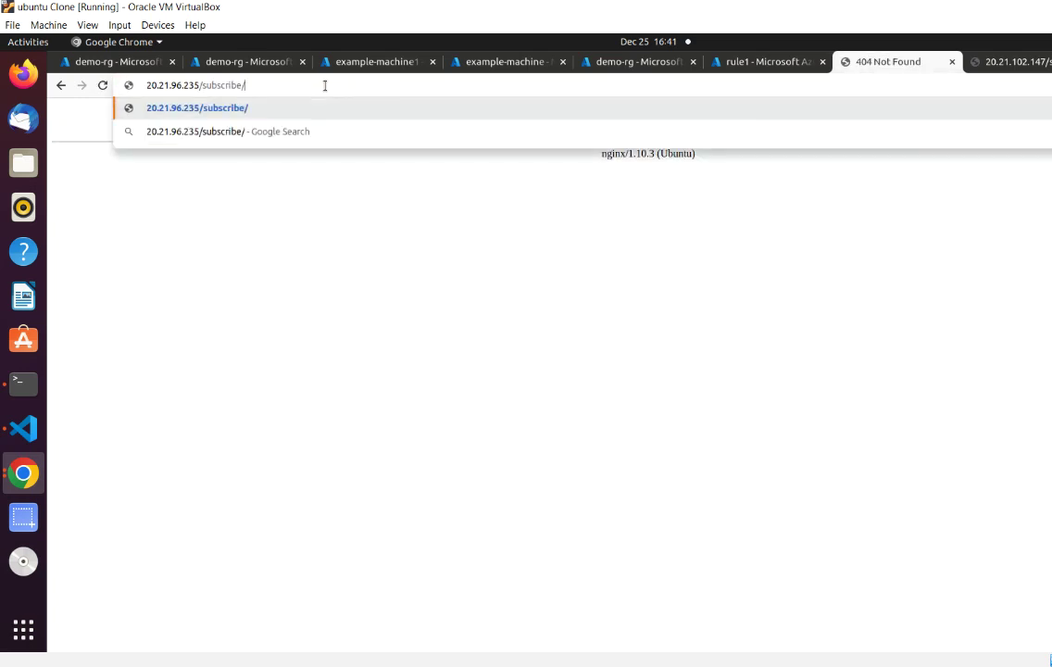
key("Return")
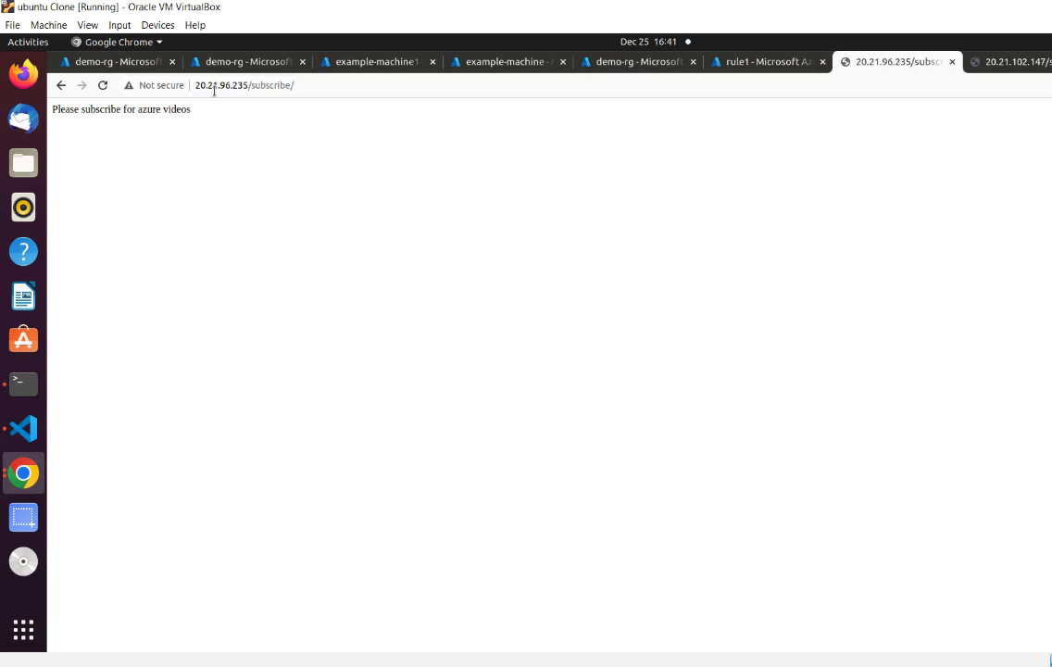
left_click_drag(191, 110, 46, 92)
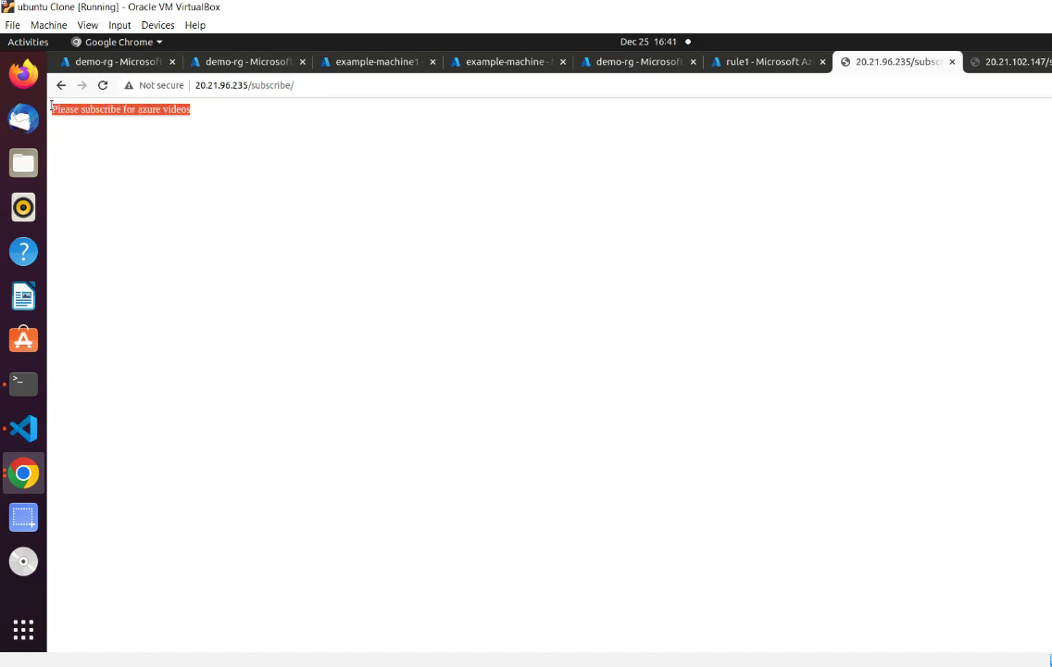
left_click(196, 112)
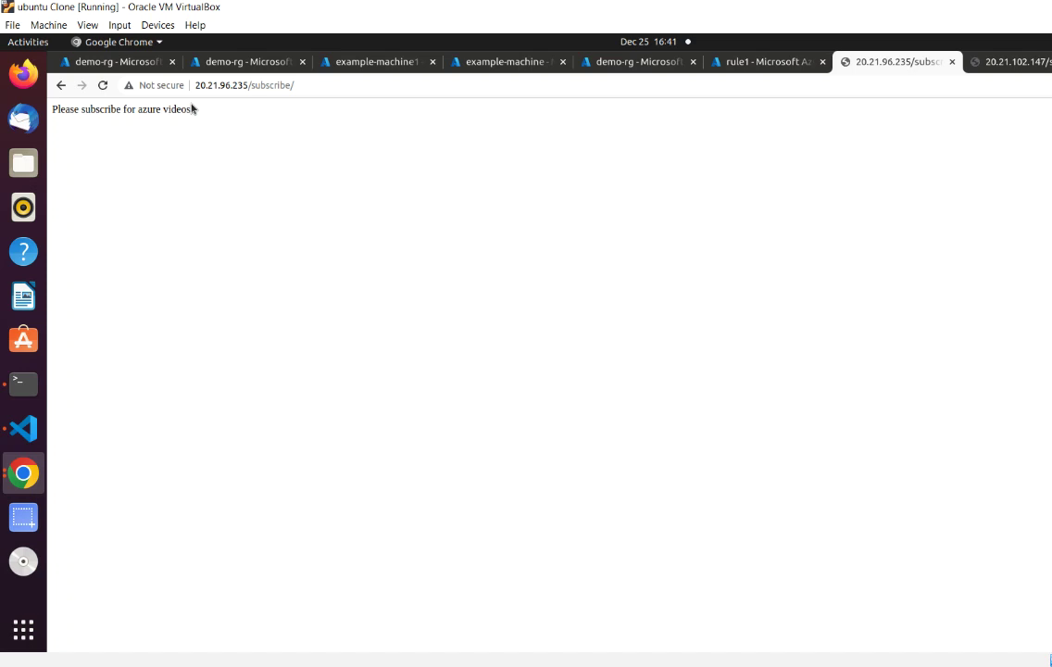
left_click_drag(189, 109, 65, 108)
left_click(398, 159)
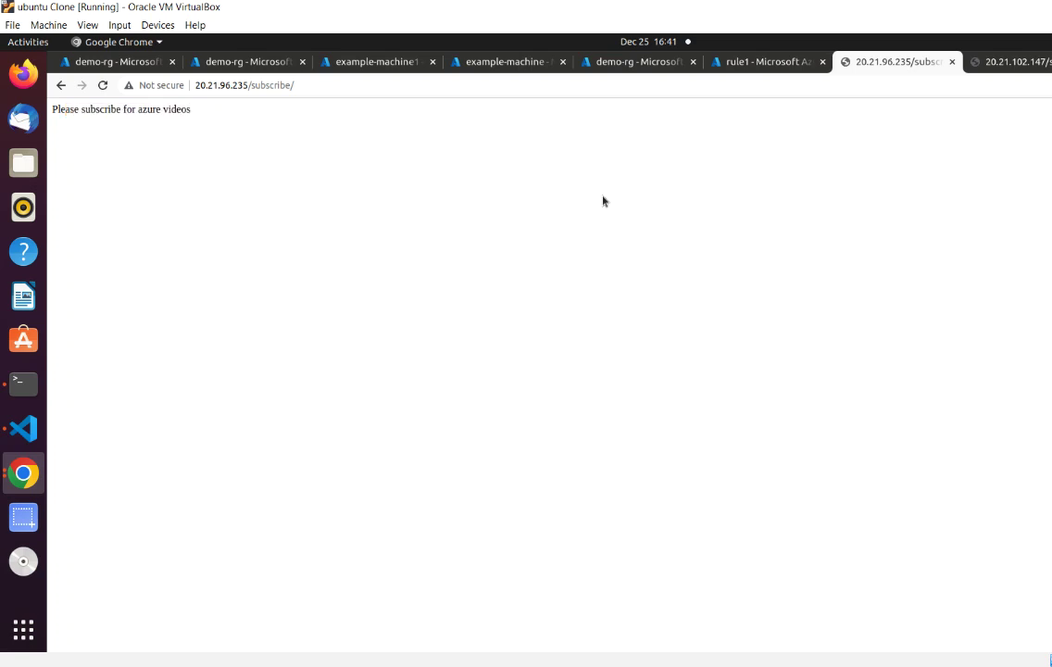